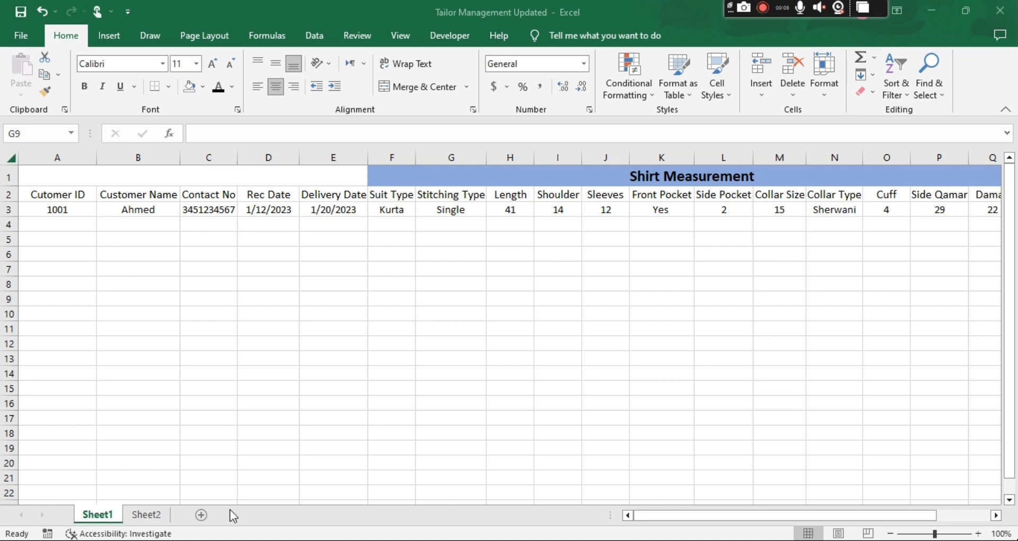
# Fill the blank merged header cell A1:E1 above the customer columns with light blue
pyautogui.click(219, 181)
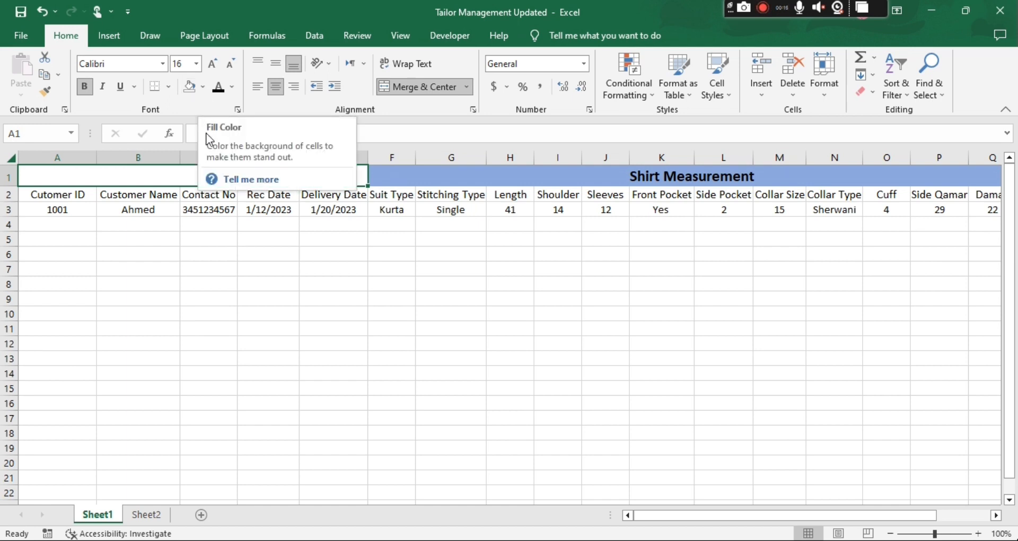
pyautogui.click(204, 86)
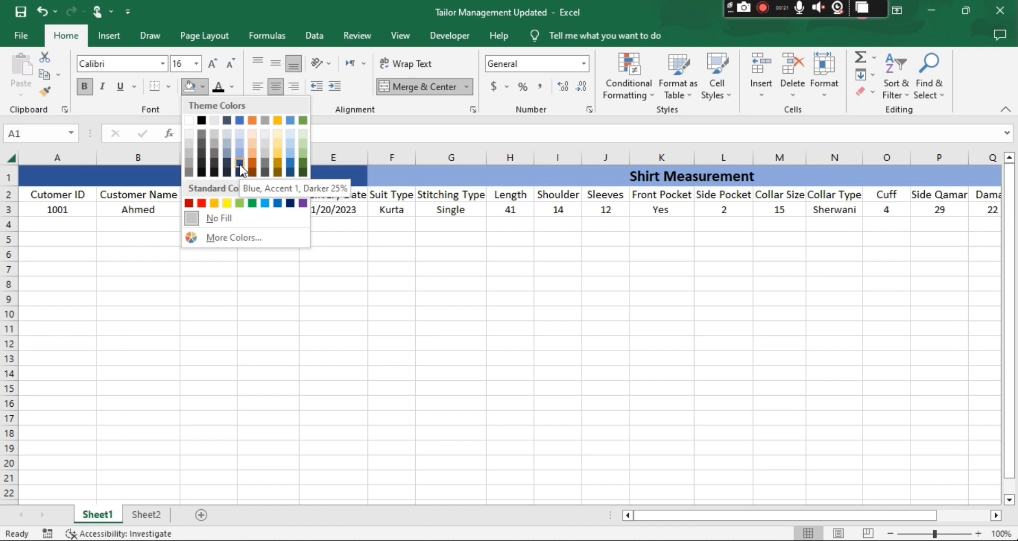
pyautogui.click(240, 145)
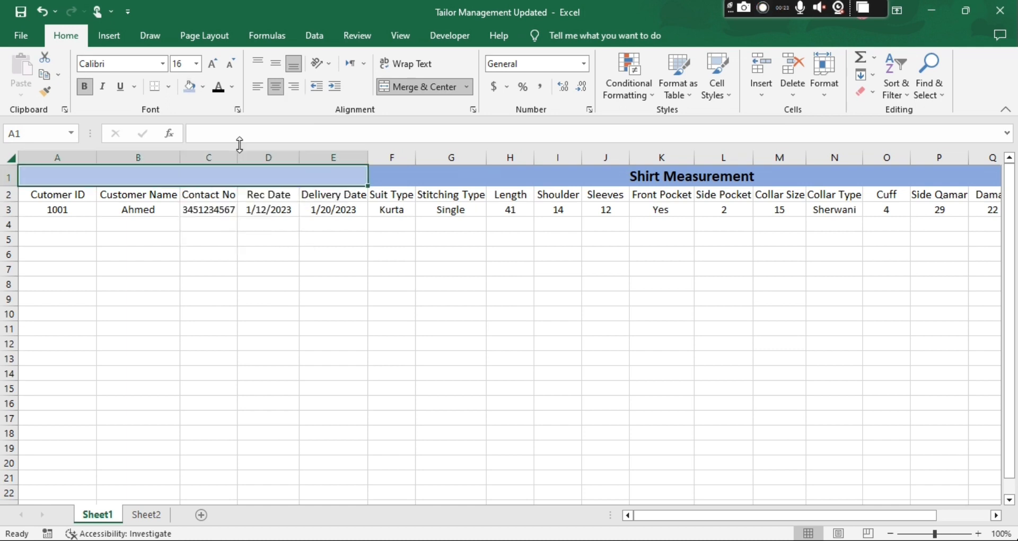
# Enter the heading "Cutomer Detail" in the merged header cell A1:E1
pyautogui.write('Cutomer ID')
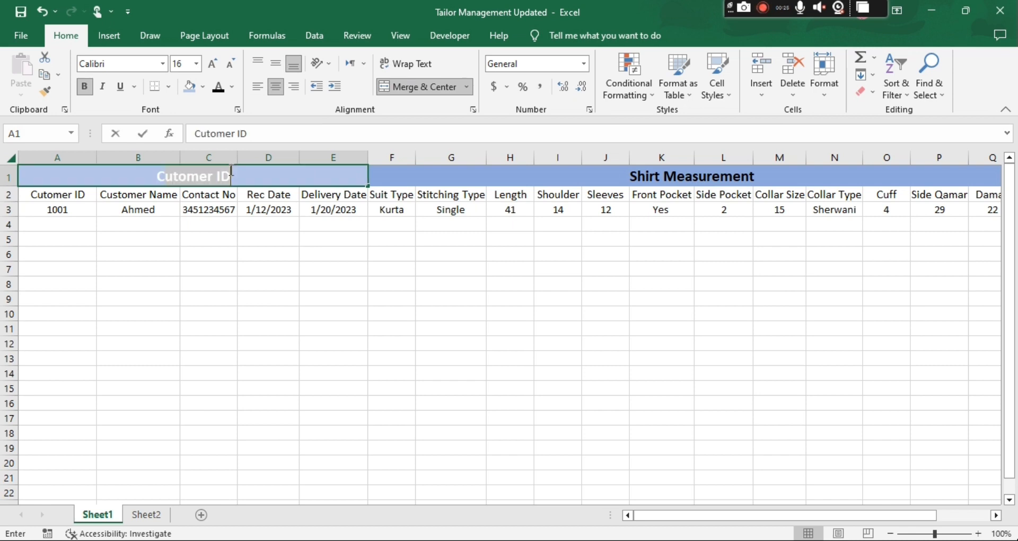
pyautogui.press('Tab')
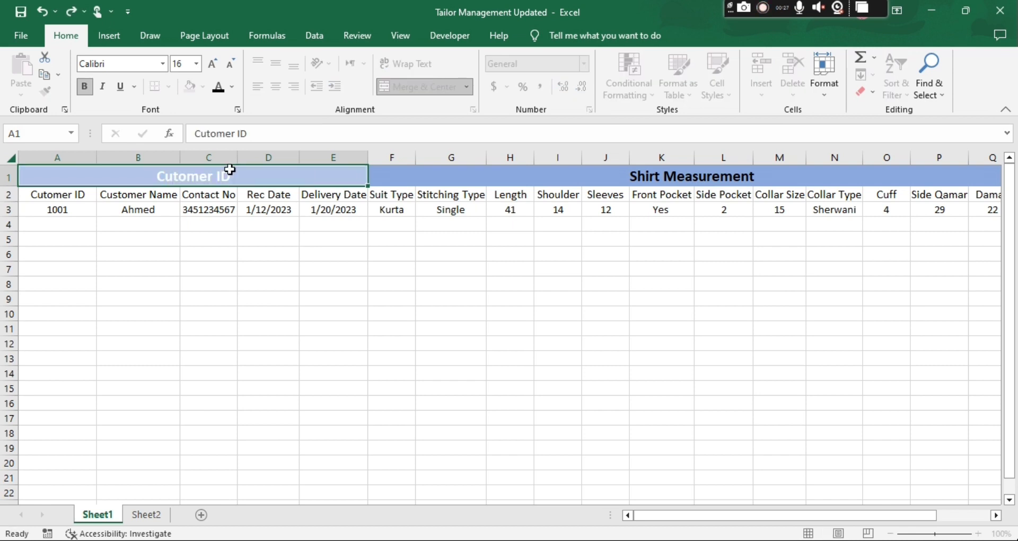
pyautogui.click(218, 170)
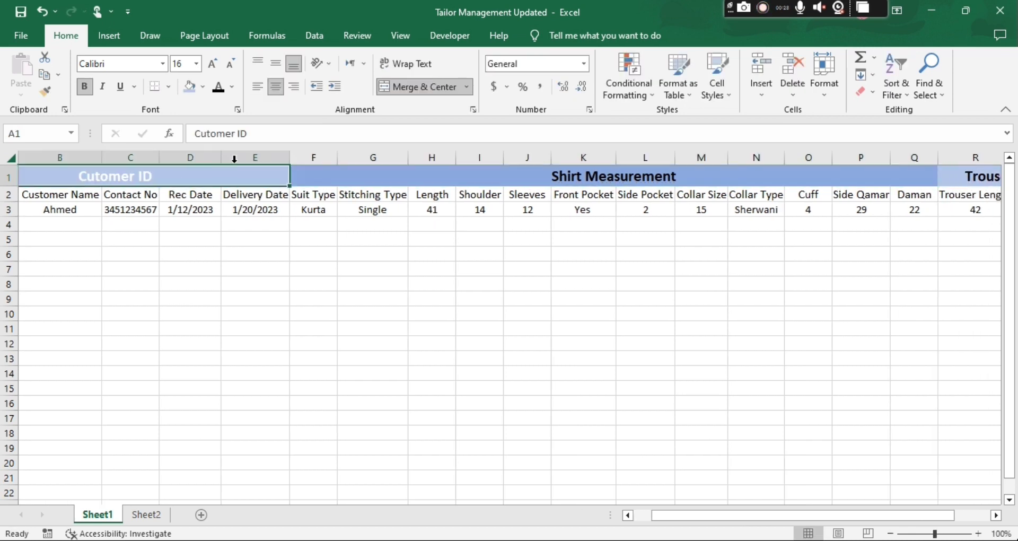
pyautogui.click(255, 134)
pyautogui.press('BackSpace')
pyautogui.press('BackSpace')
pyautogui.press('BackSpace')
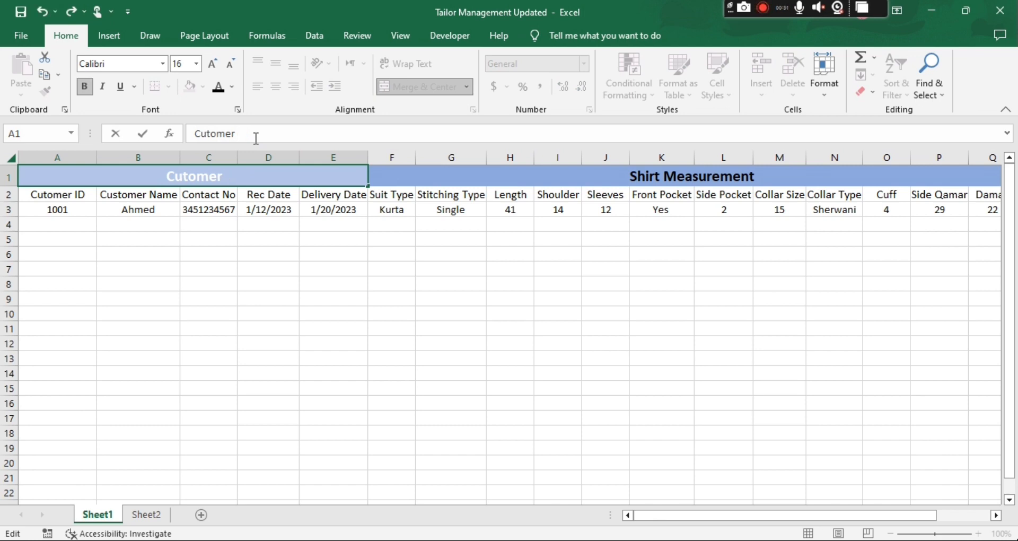
pyautogui.write('Deetai')
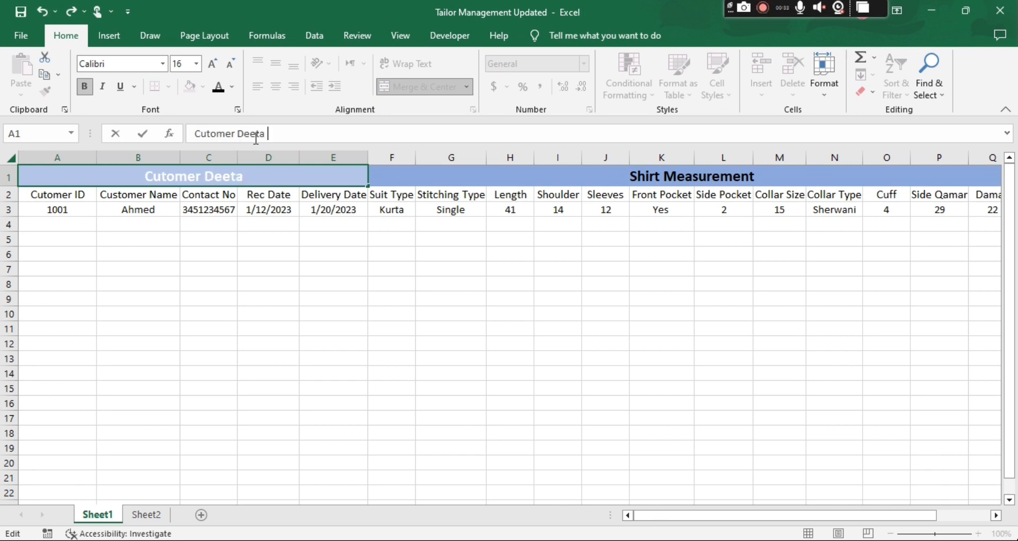
pyautogui.press('BackSpace')
pyautogui.press('BackSpace')
pyautogui.press('BackSpace')
pyautogui.press('BackSpace')
pyautogui.write('tail')
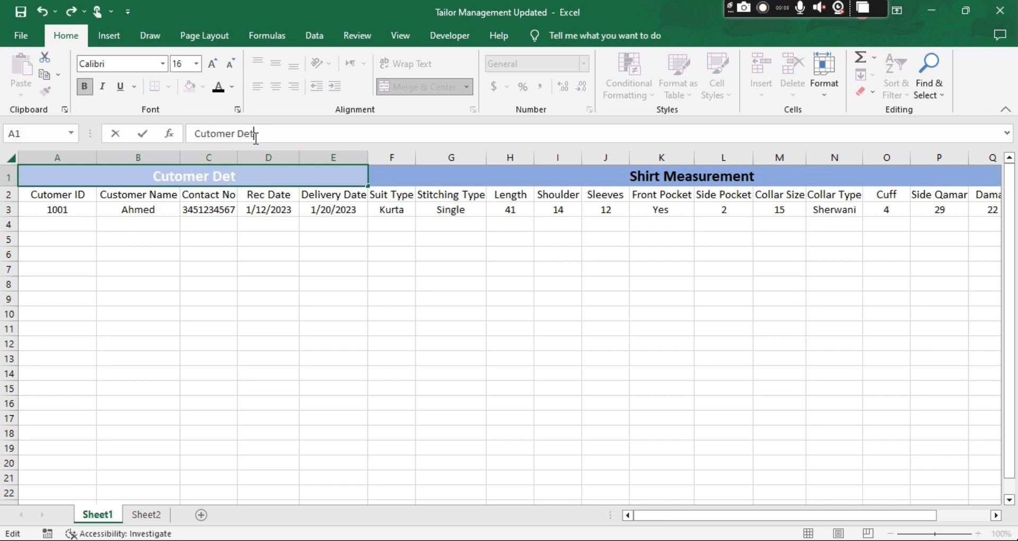
pyautogui.click(241, 235)
# Set the font color of the "Cutomer Detail" heading to black
pyautogui.click(210, 181)
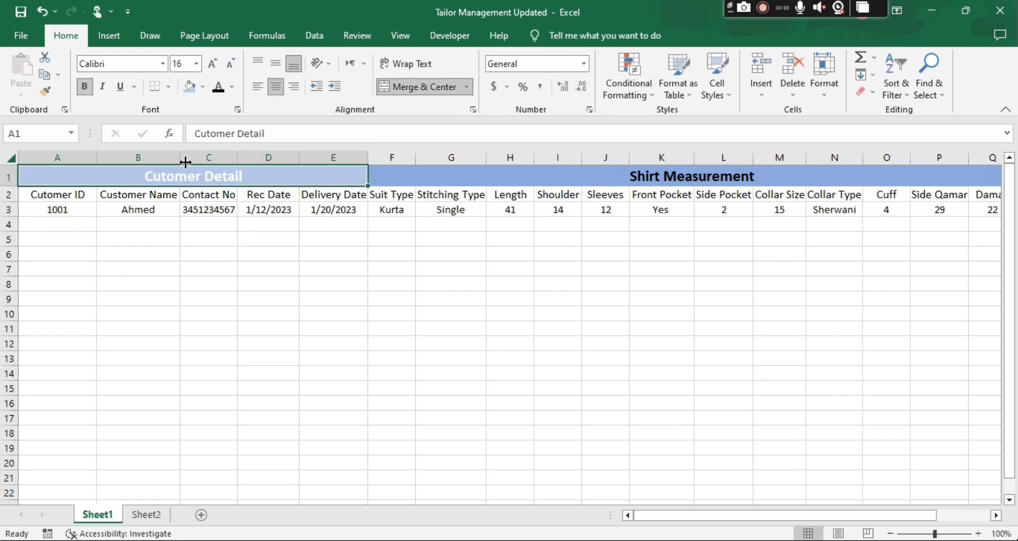
pyautogui.click(217, 88)
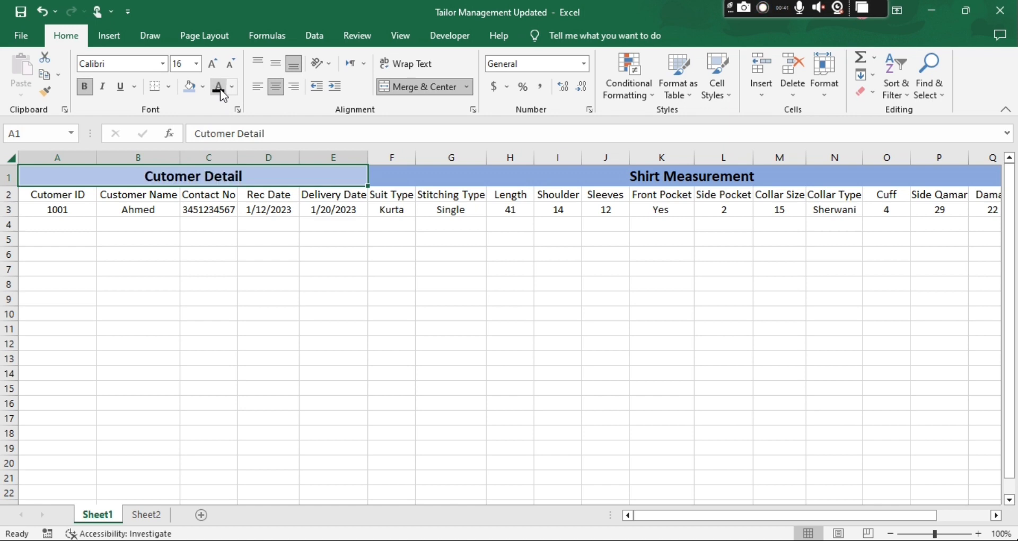
pyautogui.click(202, 354)
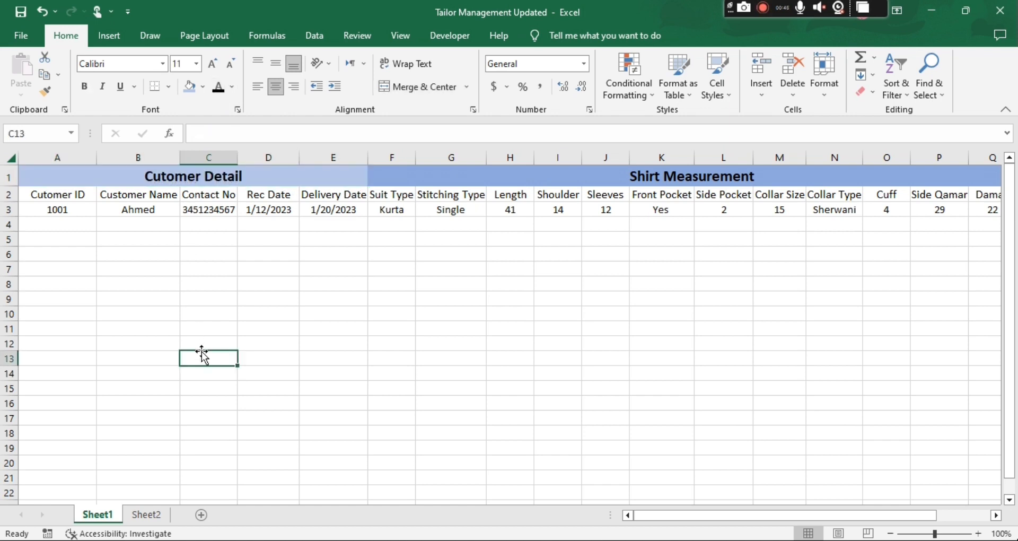
# Examine the customer, shirt and trouser section headings in row 1 of Sheet1
pyautogui.click(191, 170)
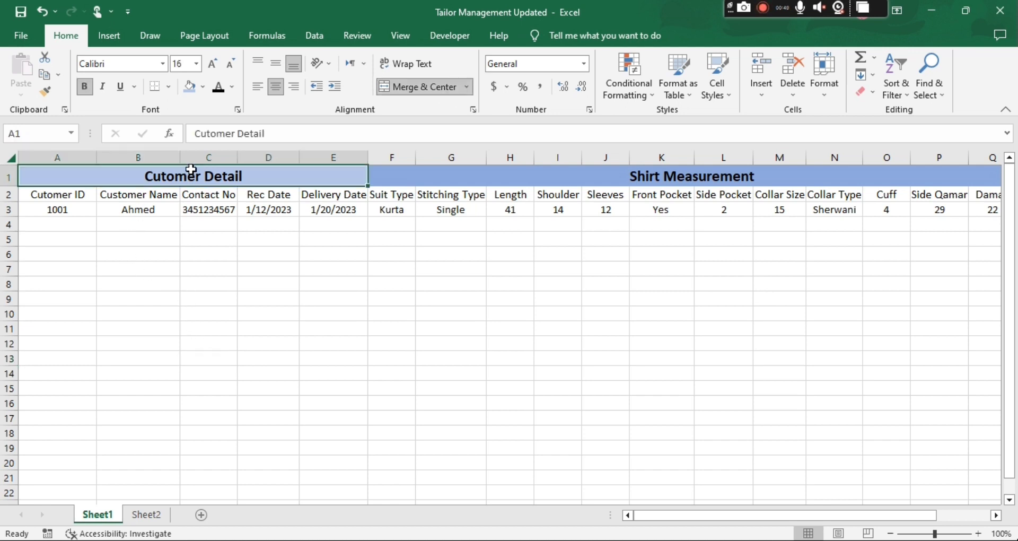
pyautogui.press('Right')
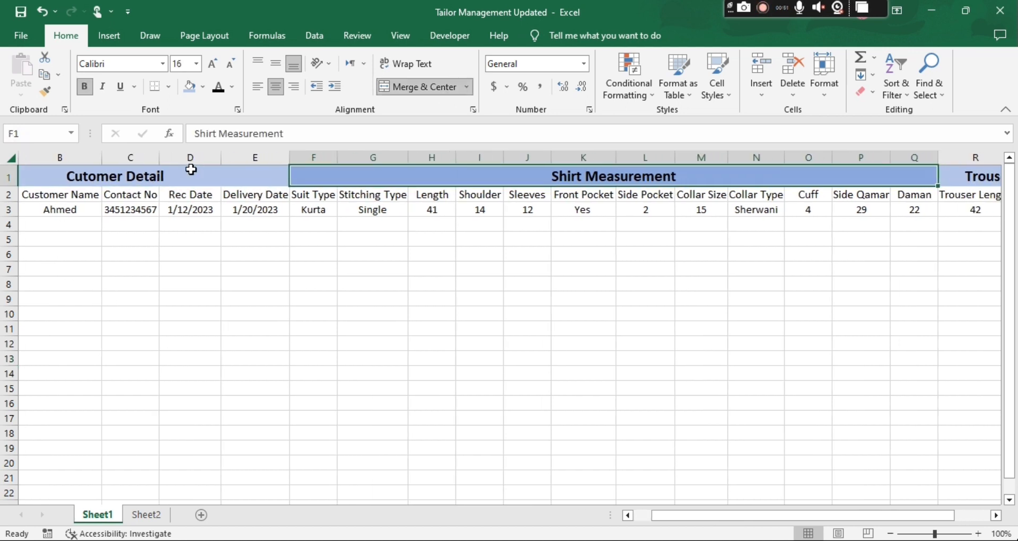
pyautogui.press('Right')
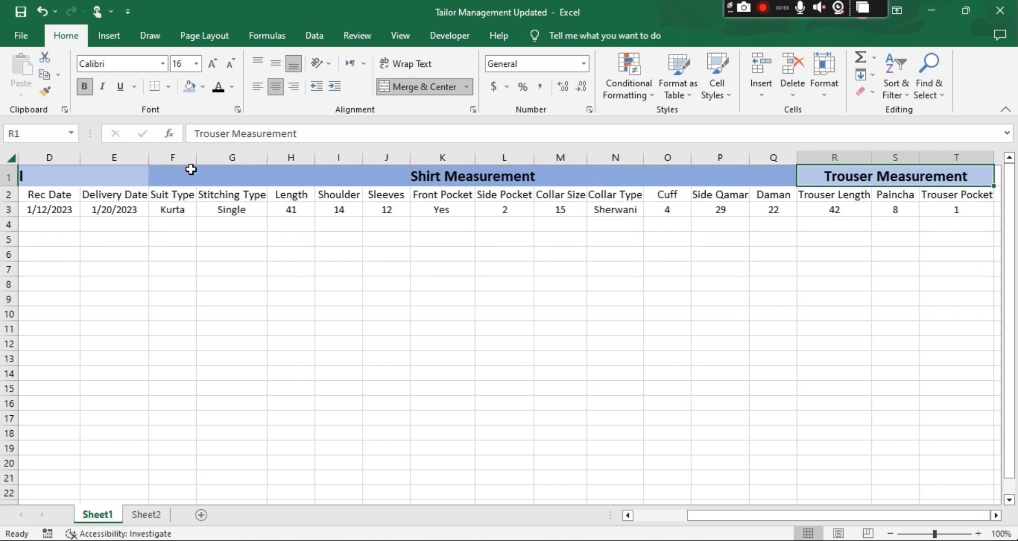
pyautogui.press('Left')
pyautogui.press('Left')
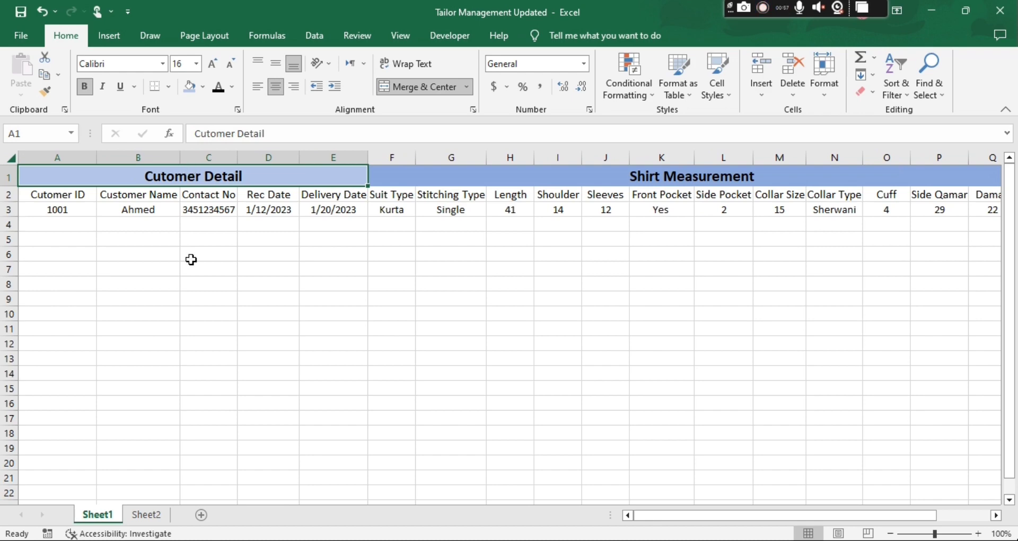
# Merge cells A1:I3 on Sheet2 into one title cell
pyautogui.click(162, 515)
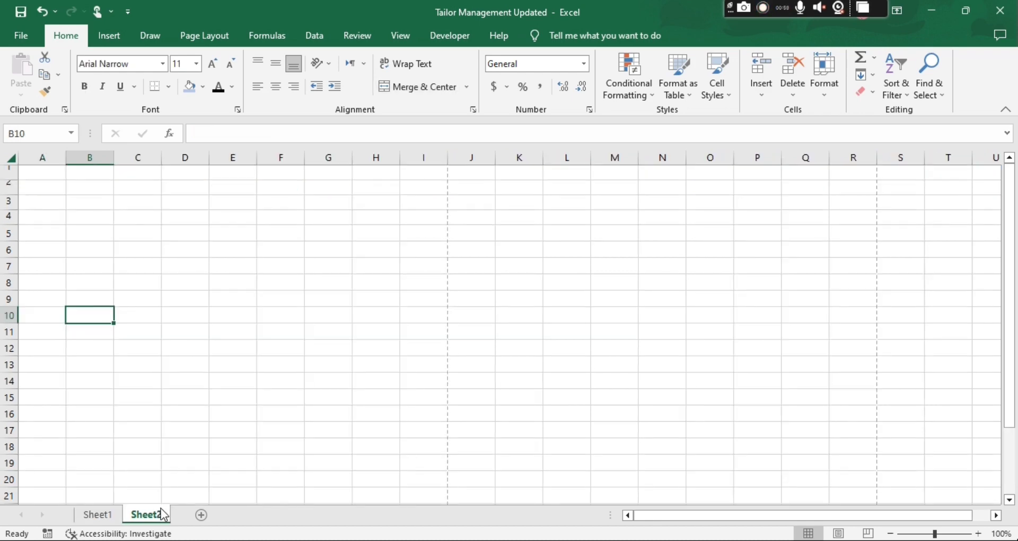
pyautogui.click(51, 169)
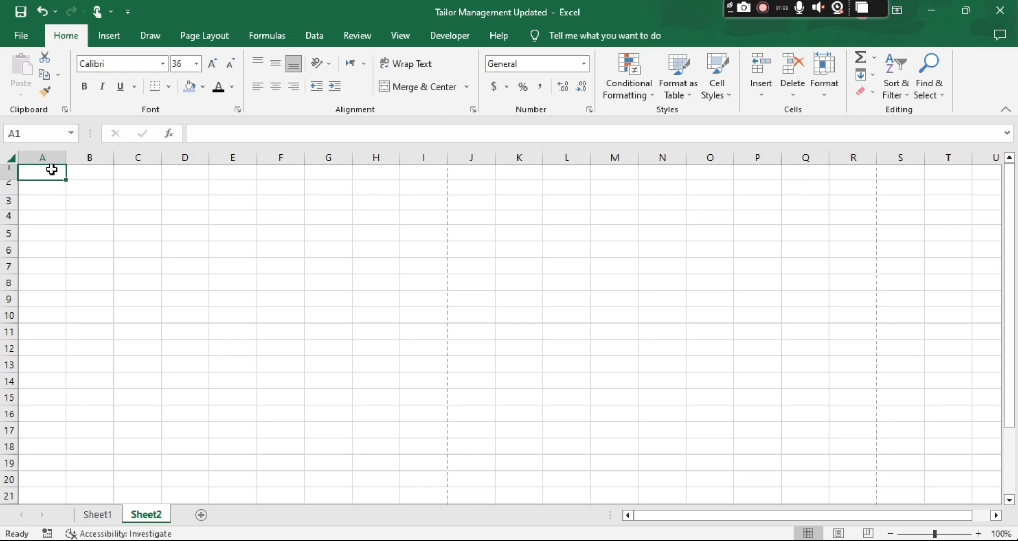
pyautogui.moveTo(51, 170); pyautogui.dragTo(51, 201)
pyautogui.hotkey('shift', 'Right')
pyautogui.hotkey('shift', 'Right')
pyautogui.hotkey('shift', 'Right')
pyautogui.hotkey('shift', 'Right')
pyautogui.hotkey('shift', 'Right')
pyautogui.hotkey('shift', 'Right')
pyautogui.hotkey('shift', 'Right')
pyautogui.hotkey('shift', 'Right')
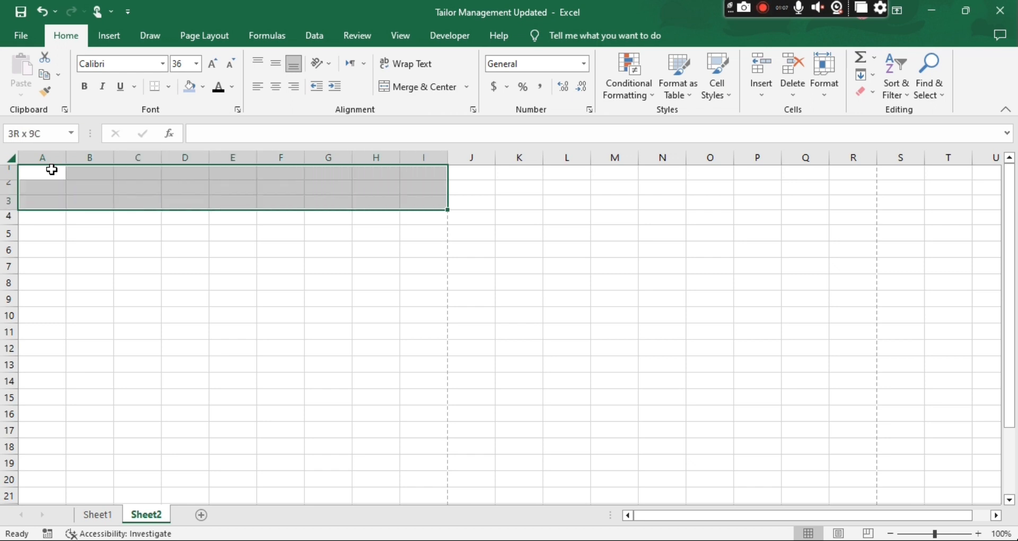
pyautogui.hotkey('alt', 'h')
pyautogui.press('m')
pyautogui.press('c')
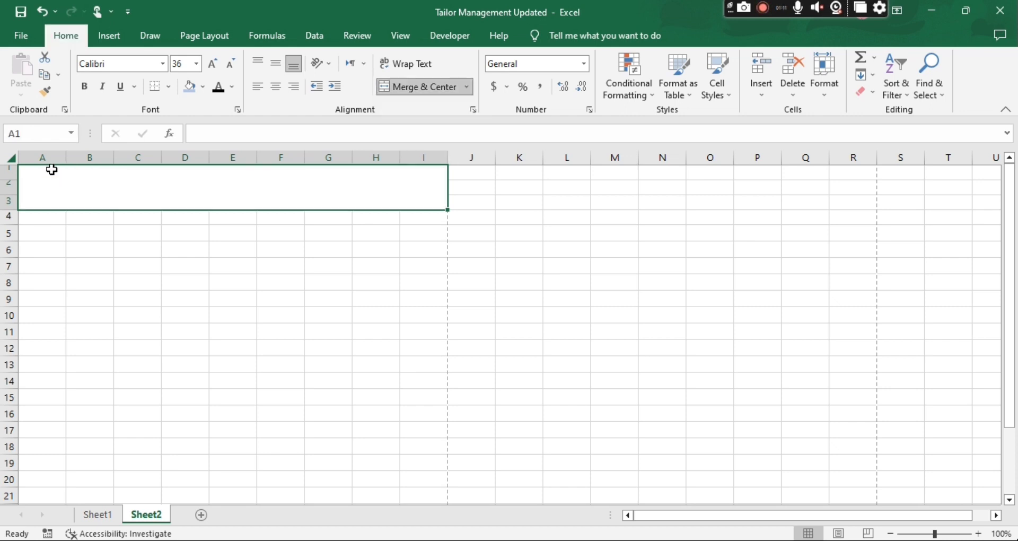
# Enter the title "New Look Shop Tailor" in the merged cell A1:I3
pyautogui.write('New ')
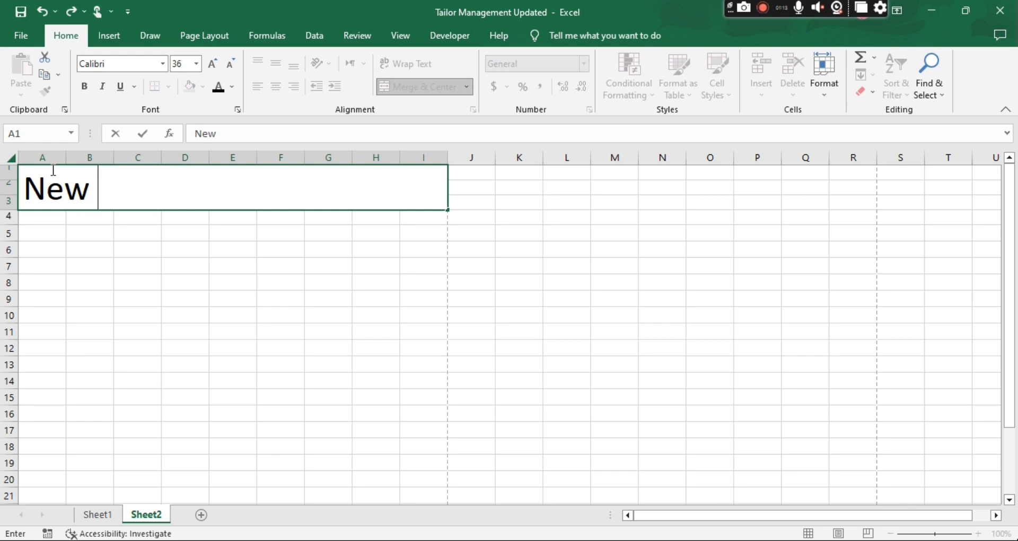
pyautogui.write('Look Sh')
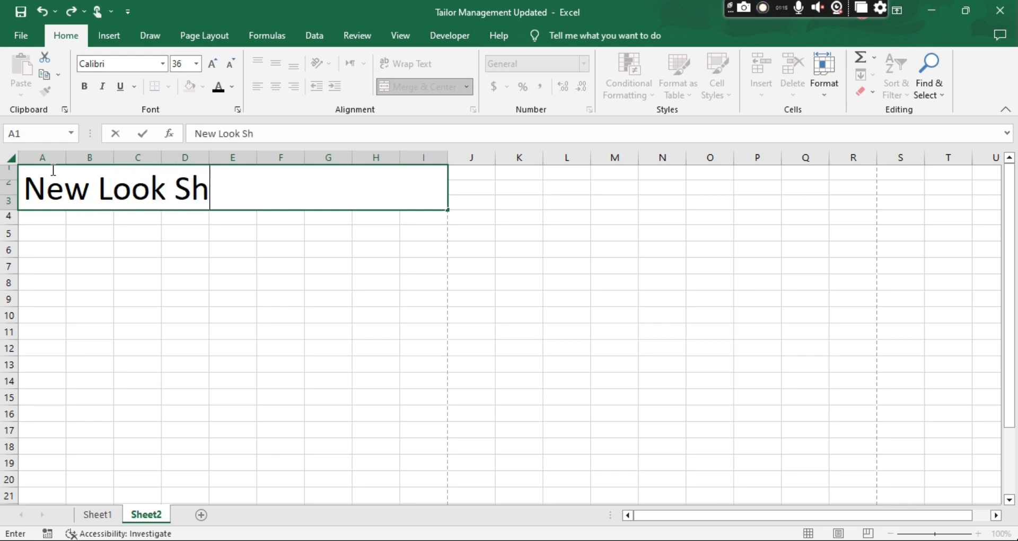
pyautogui.write('op Tailor')
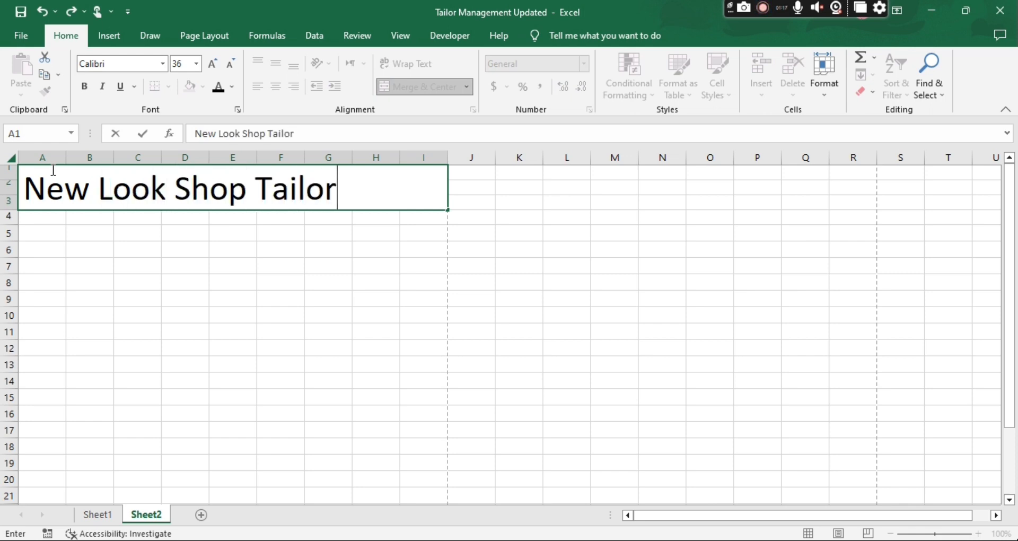
pyautogui.click(89, 249)
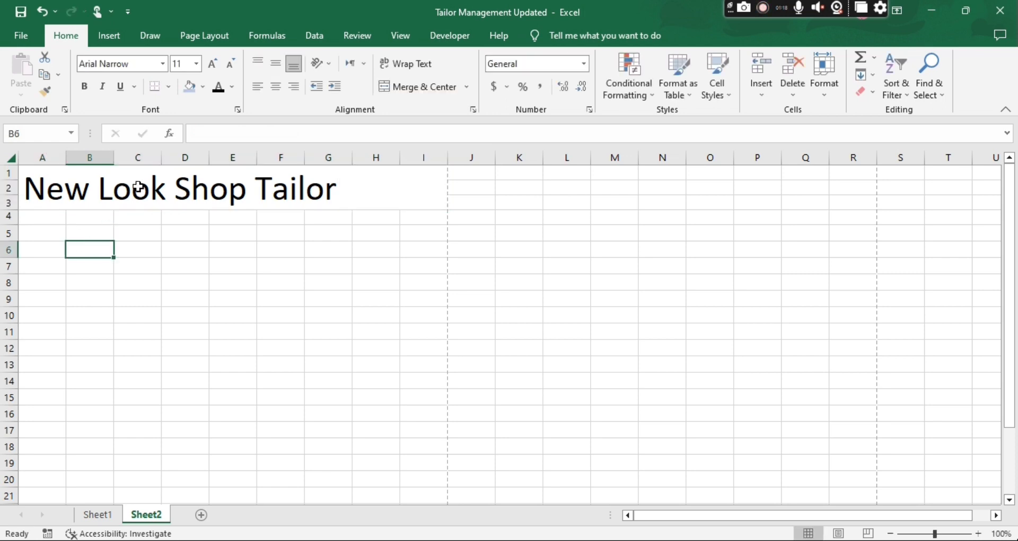
# Center the shop title horizontally and change its font to Arial Rounded MT Bold
pyautogui.click(148, 176)
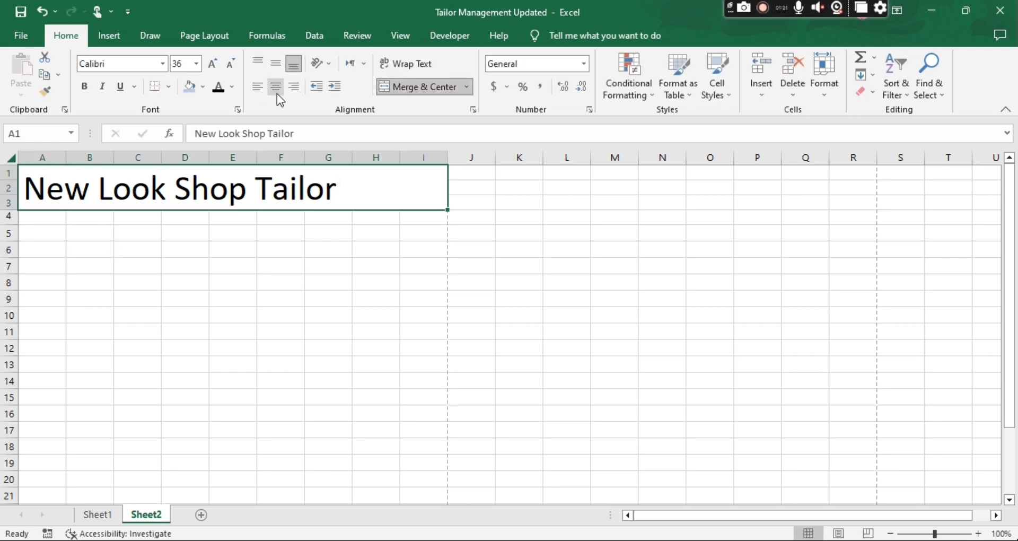
pyautogui.click(276, 93)
pyautogui.click(163, 64)
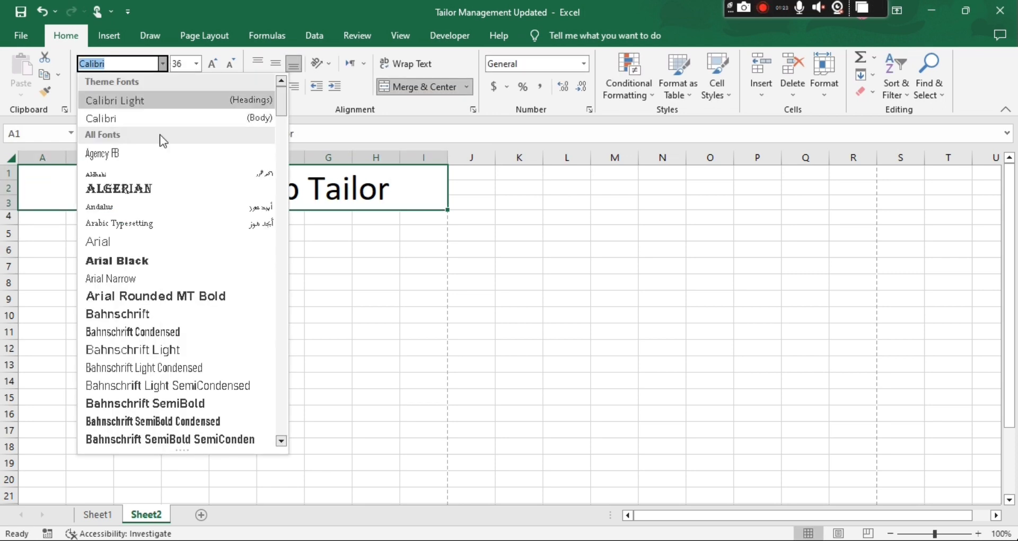
pyautogui.click(160, 272)
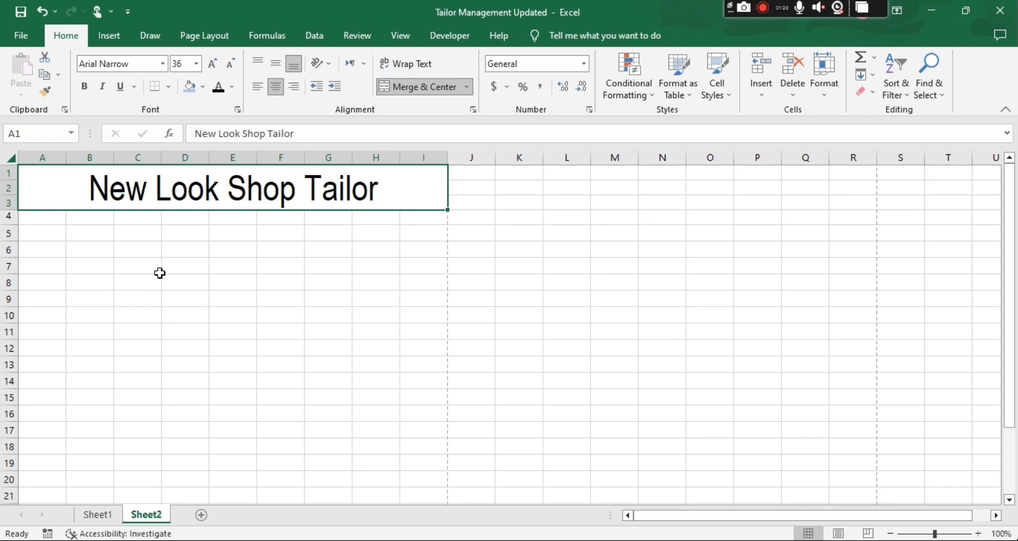
pyautogui.click(163, 68)
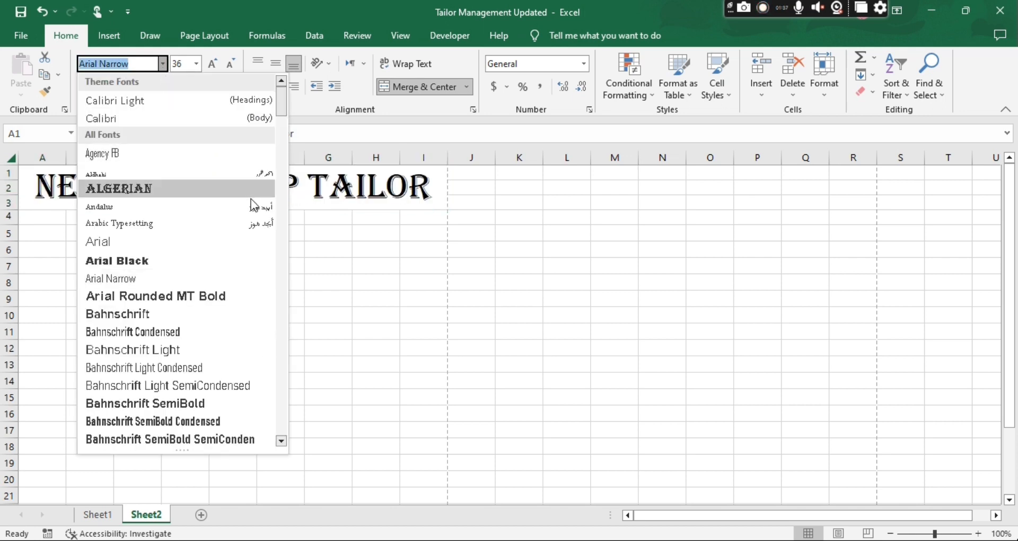
pyautogui.click(240, 296)
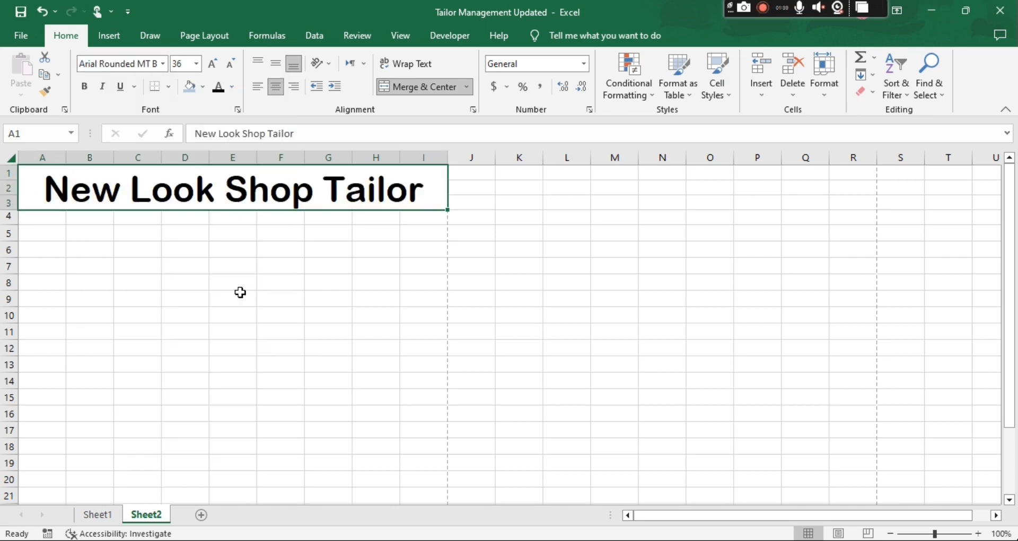
# Merge and center cells D4:E5 below the shop title
pyautogui.click(180, 222)
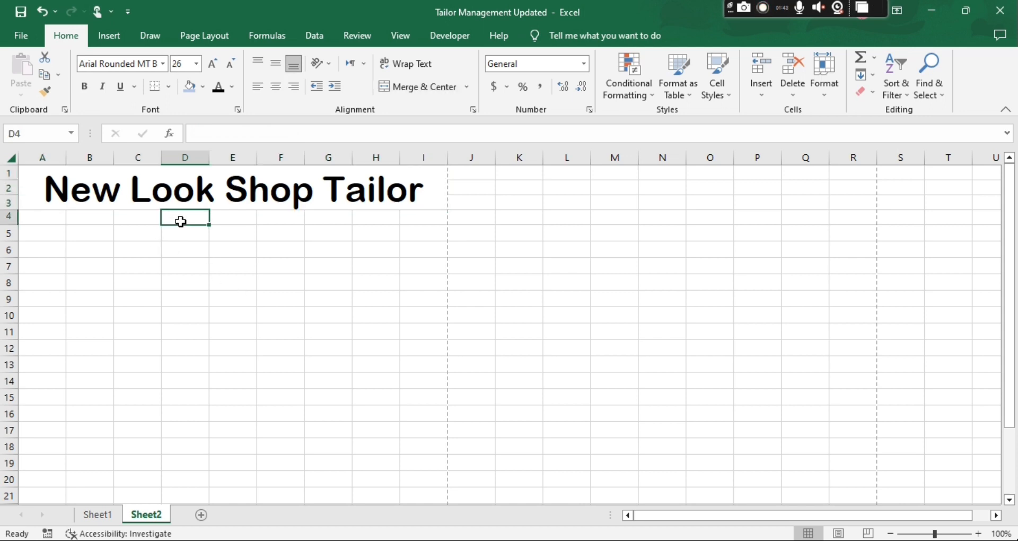
pyautogui.hotkey('shift', 'Down')
pyautogui.hotkey('shift', 'Right')
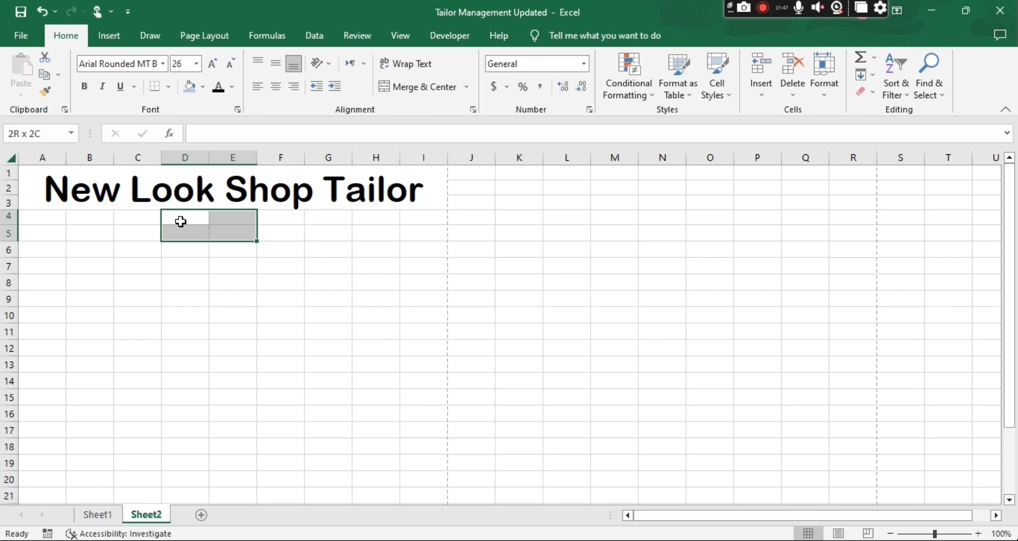
pyautogui.click(412, 89)
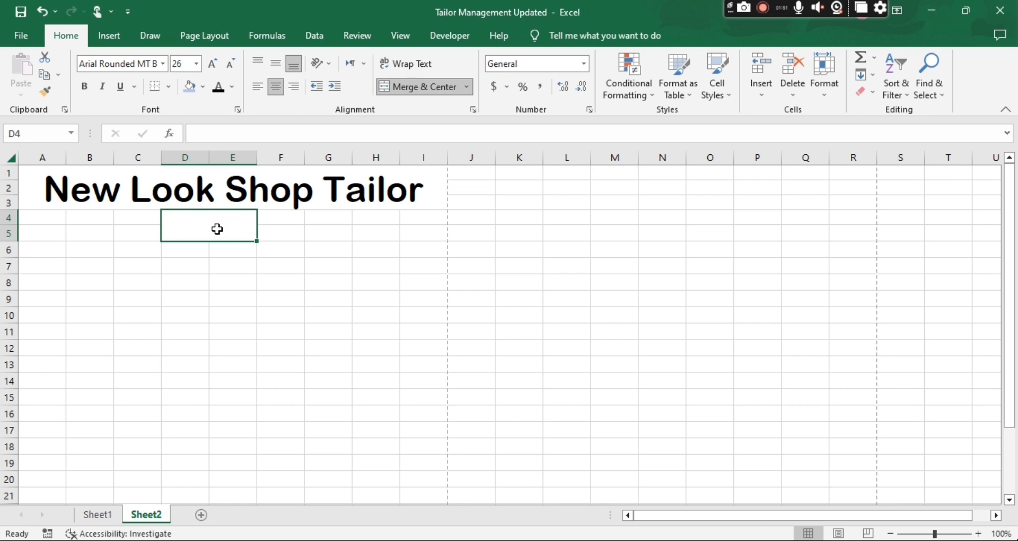
# Enter a four-digit customer ID in the merged cell D4:E5 and set its font color to black
pyautogui.write('001')
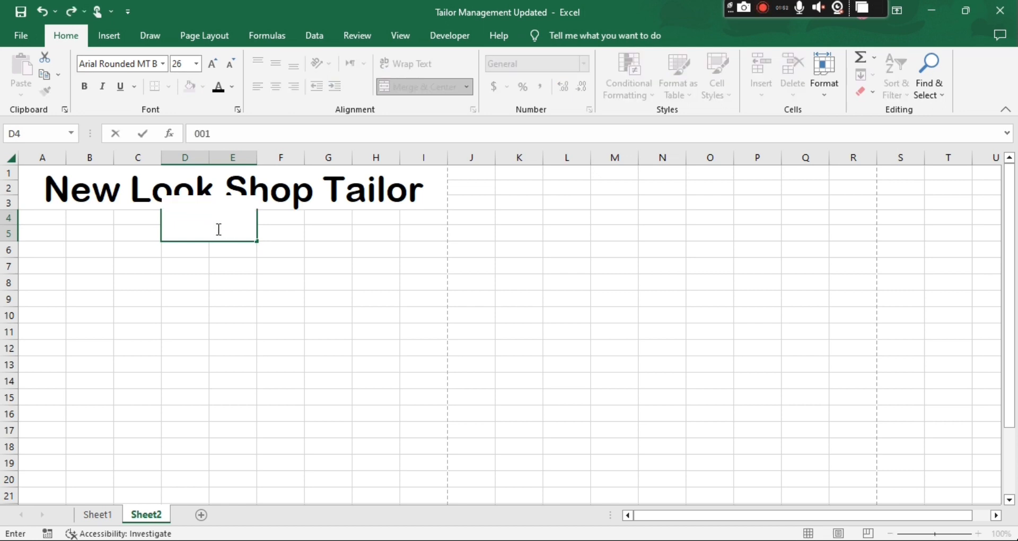
pyautogui.click(234, 263)
pyautogui.click(221, 233)
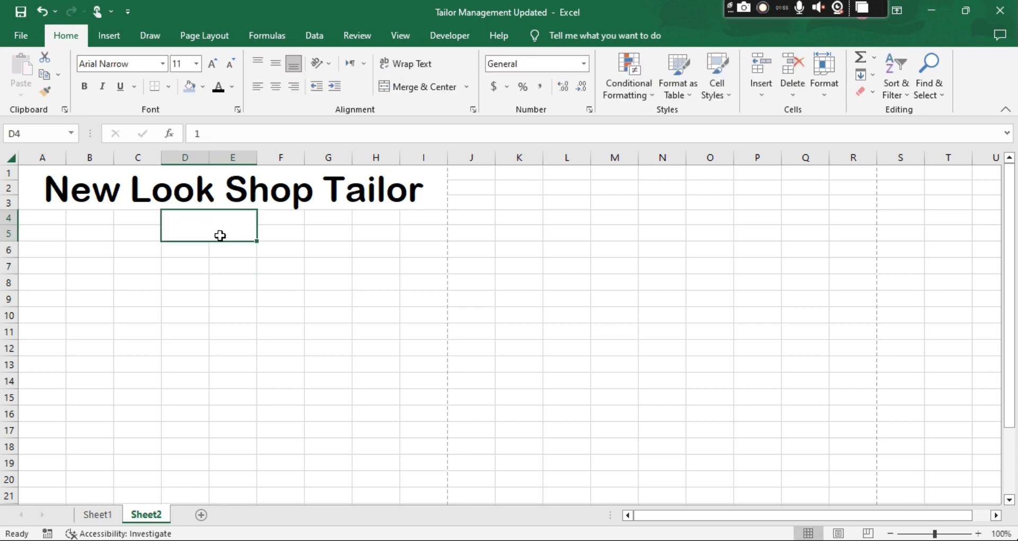
pyautogui.click(217, 89)
pyautogui.write('1001')
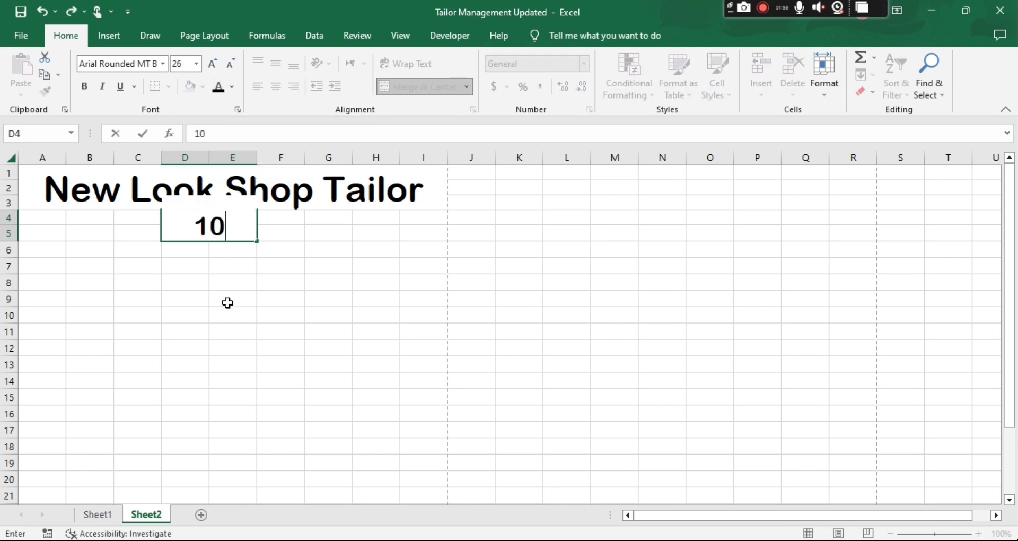
pyautogui.click(281, 313)
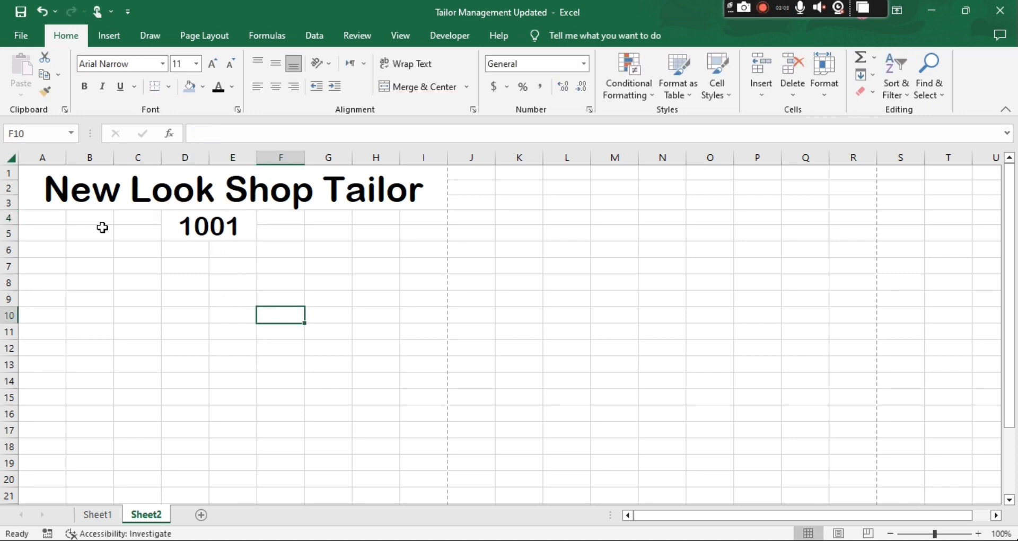
# Fill cells A4:C5 beside the customer ID with light blue
pyautogui.click(50, 221)
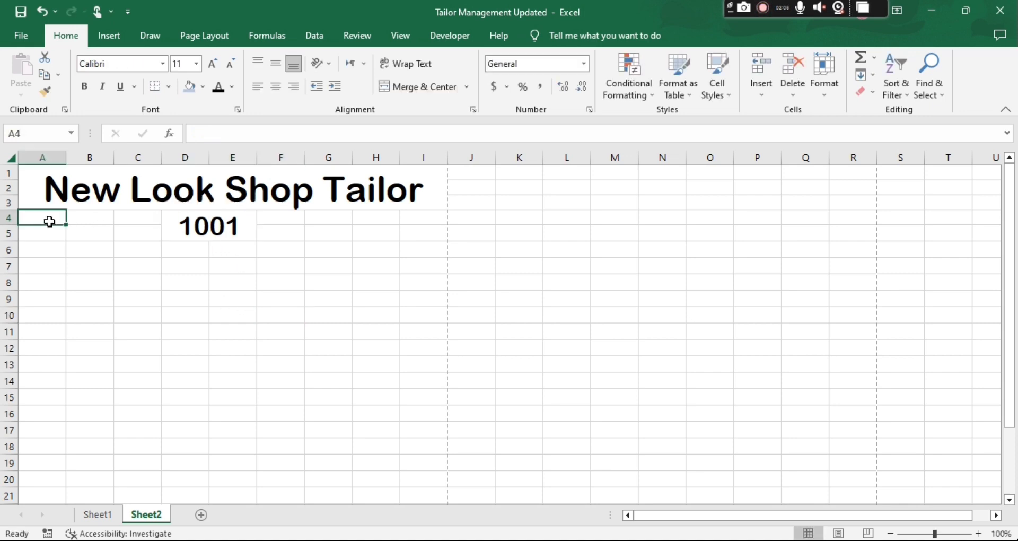
pyautogui.hotkey('shift', 'Down')
pyautogui.hotkey('shift', 'Down')
pyautogui.hotkey('shift', 'Up')
pyautogui.hotkey('shift', 'Right')
pyautogui.hotkey('shift', 'Right')
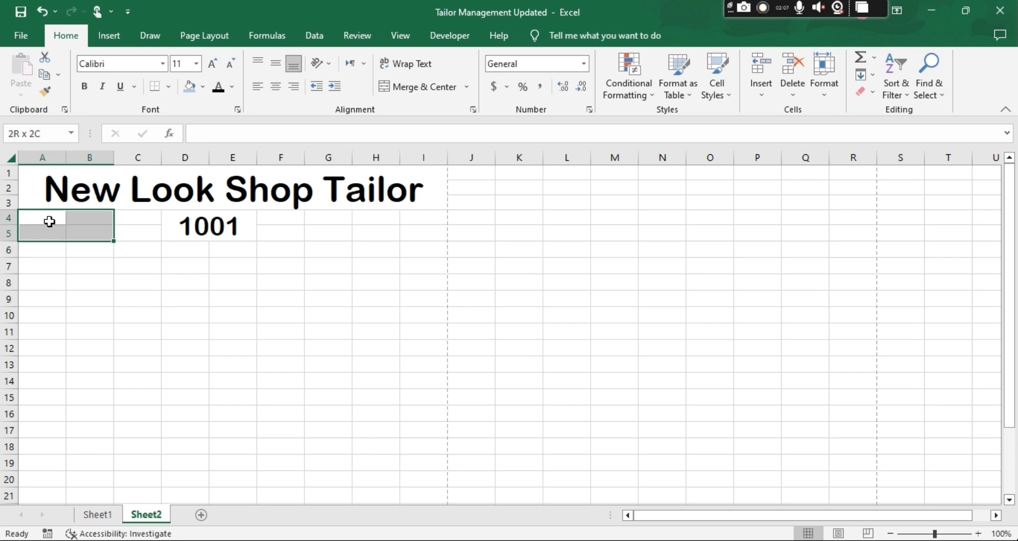
pyautogui.click(191, 86)
# Fill cells F4:I5 on the other side of the customer ID with the same light blue
pyautogui.press('Right')
pyautogui.press('Right')
pyautogui.press('Right')
pyautogui.press('Right')
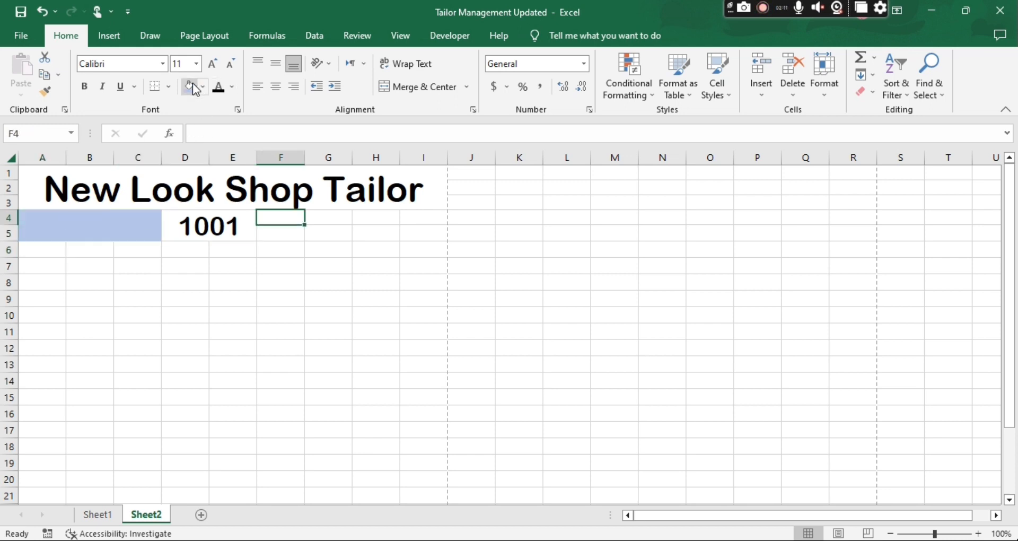
pyautogui.hotkey('shift', 'Down')
pyautogui.hotkey('shift', 'Right')
pyautogui.hotkey('shift', 'Right')
pyautogui.hotkey('shift', 'Right')
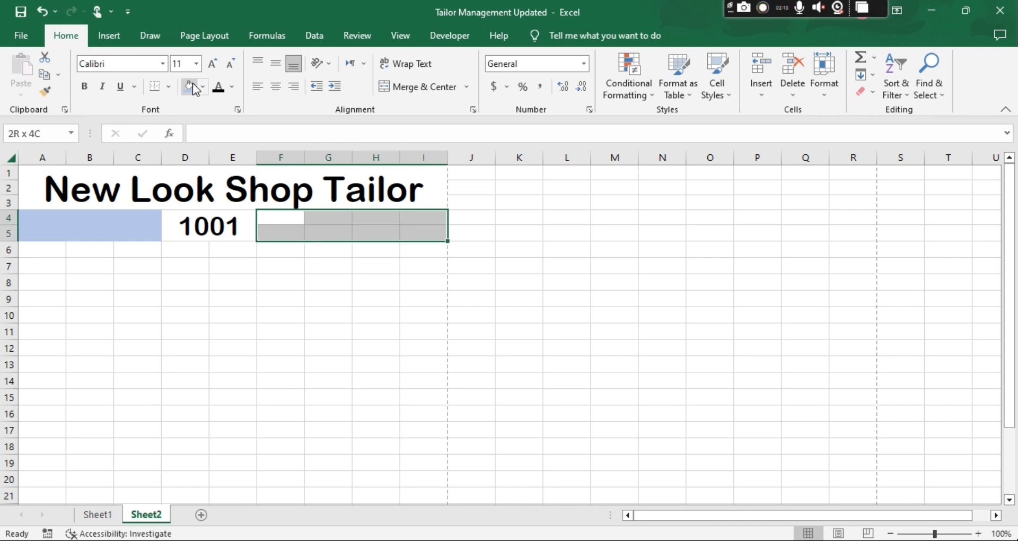
pyautogui.click(192, 86)
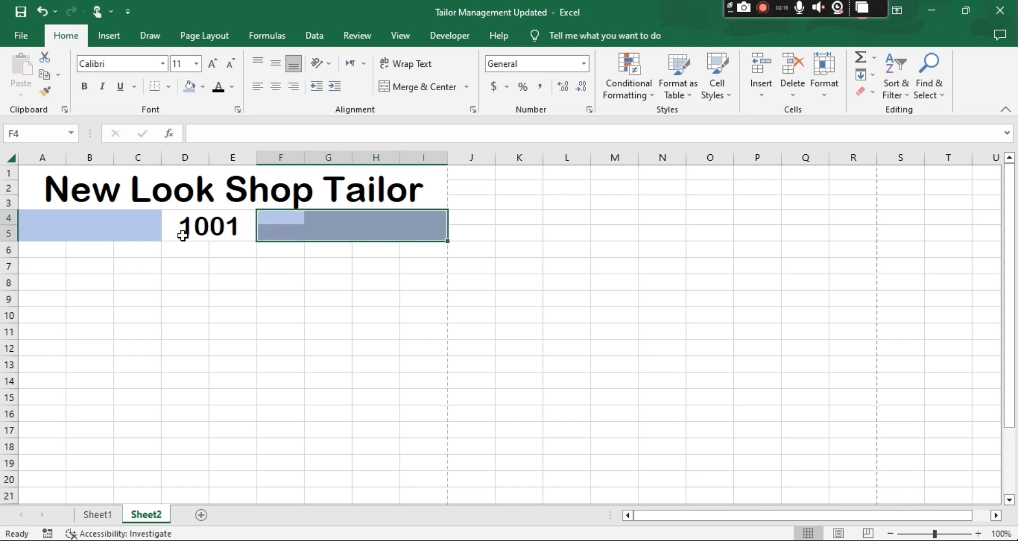
# Give the merged customer ID cell D4:E5 a dark blue fill and white font color
pyautogui.click(183, 235)
pyautogui.click(202, 90)
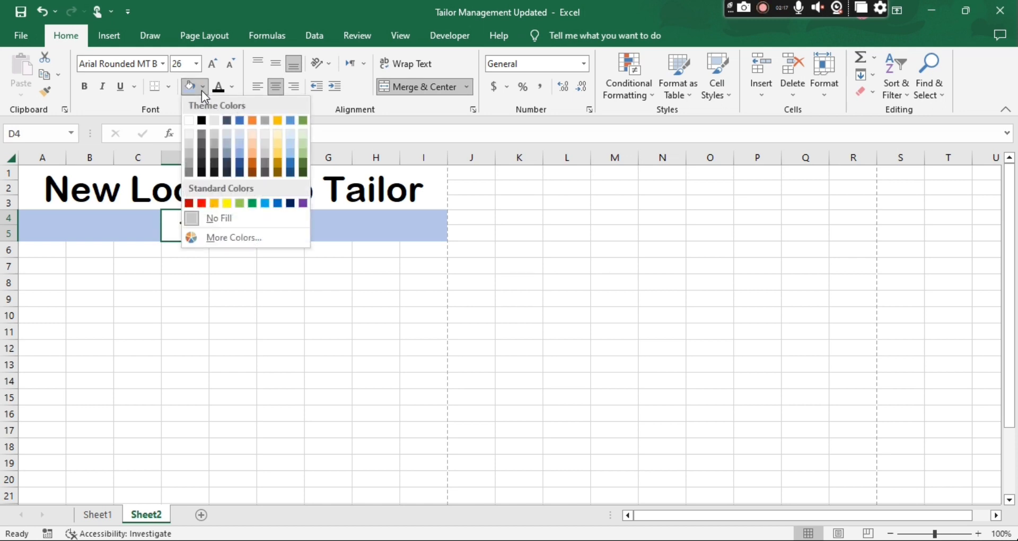
pyautogui.click(240, 164)
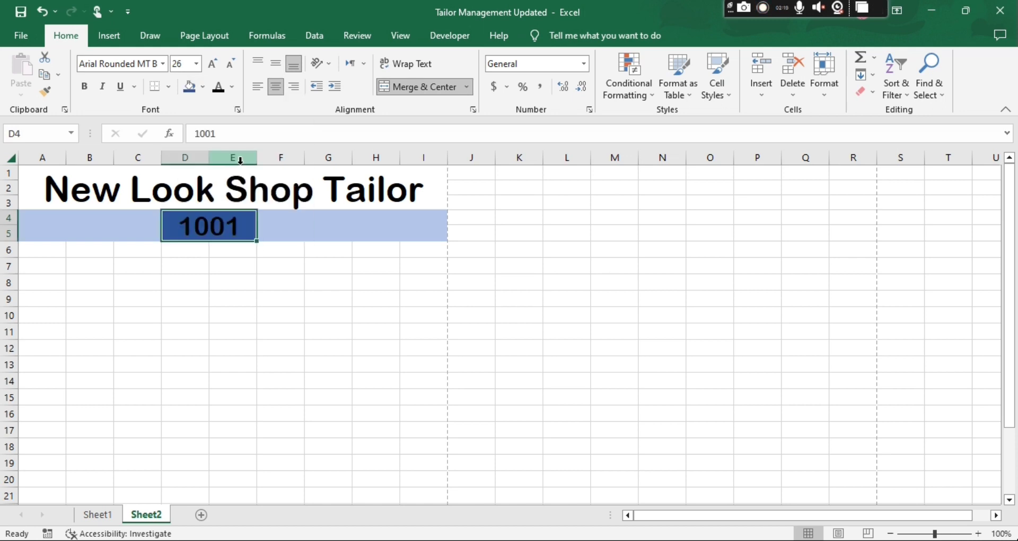
pyautogui.click(230, 91)
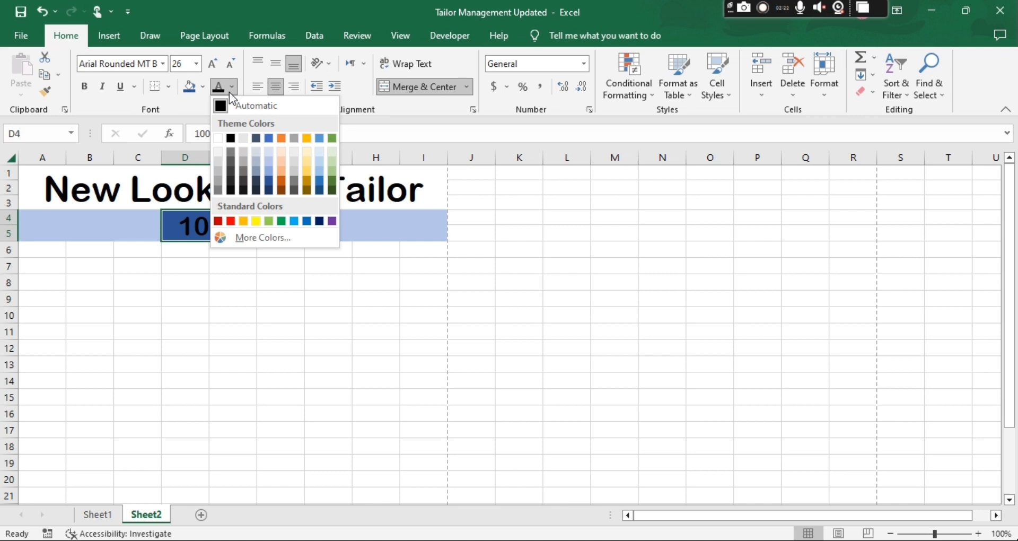
pyautogui.click(225, 129)
pyautogui.click(225, 312)
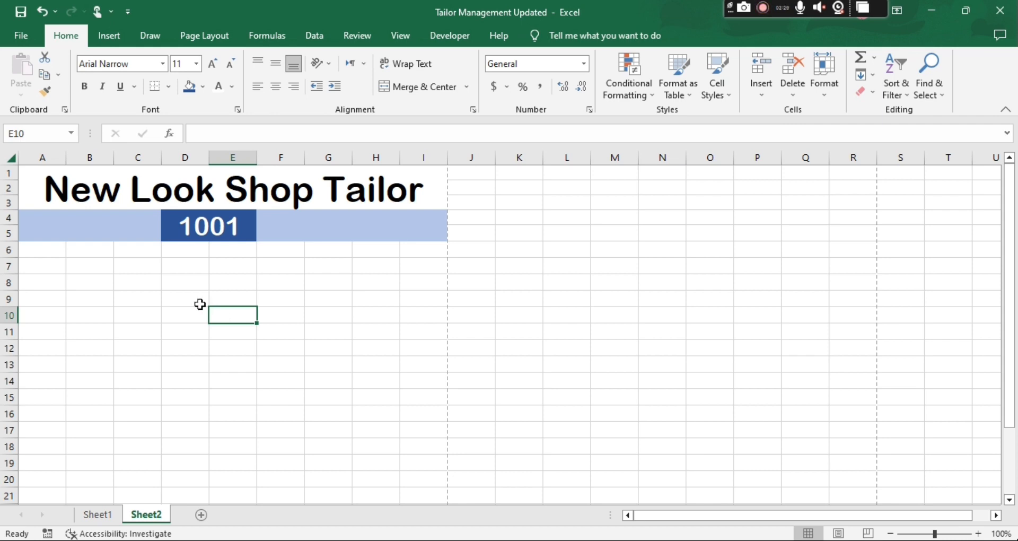
# Extend the customer ID cell by one column, merging and centering it across D4:F5
pyautogui.click(267, 231)
pyautogui.hotkey('shift', 'Up')
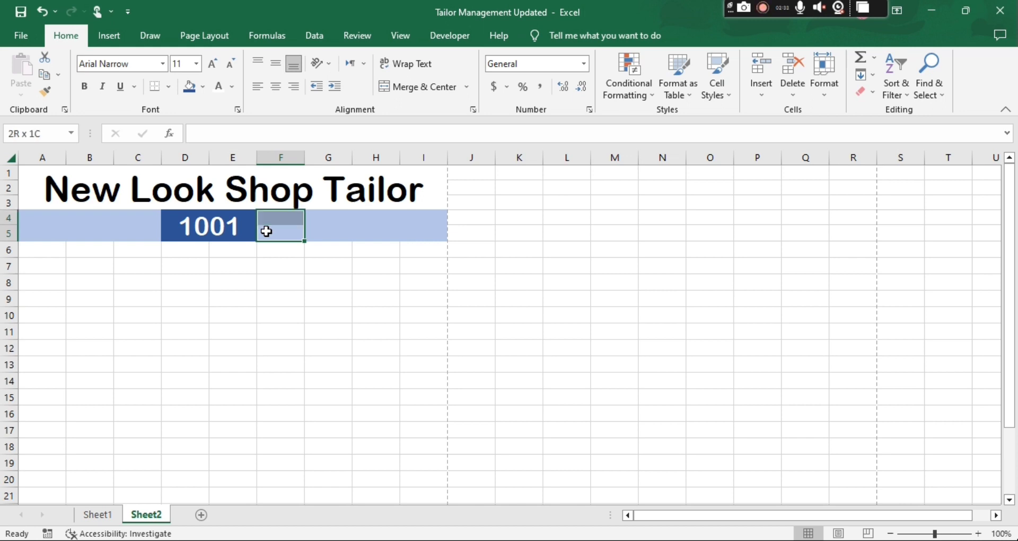
pyautogui.hotkey('shift', 'Left')
pyautogui.click(460, 84)
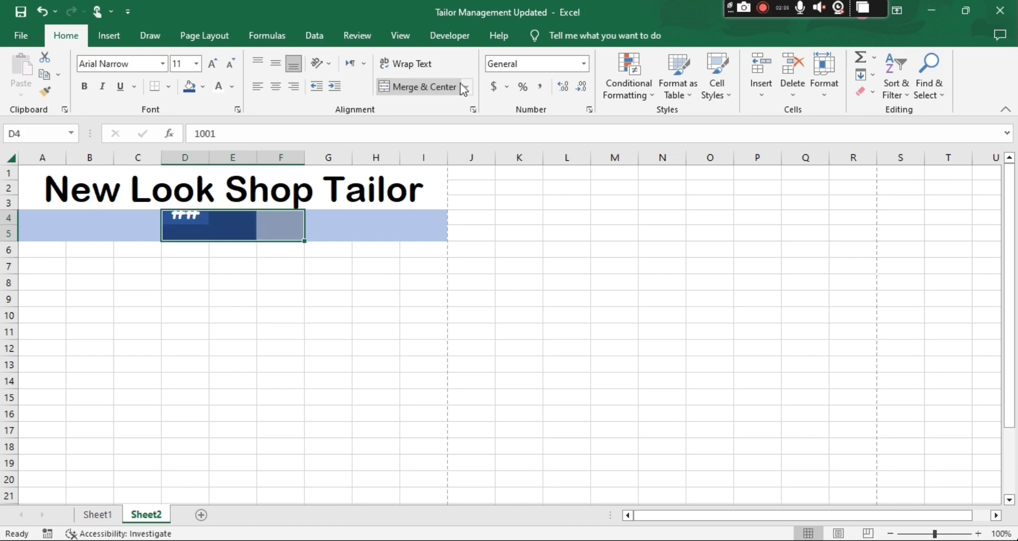
pyautogui.click(431, 90)
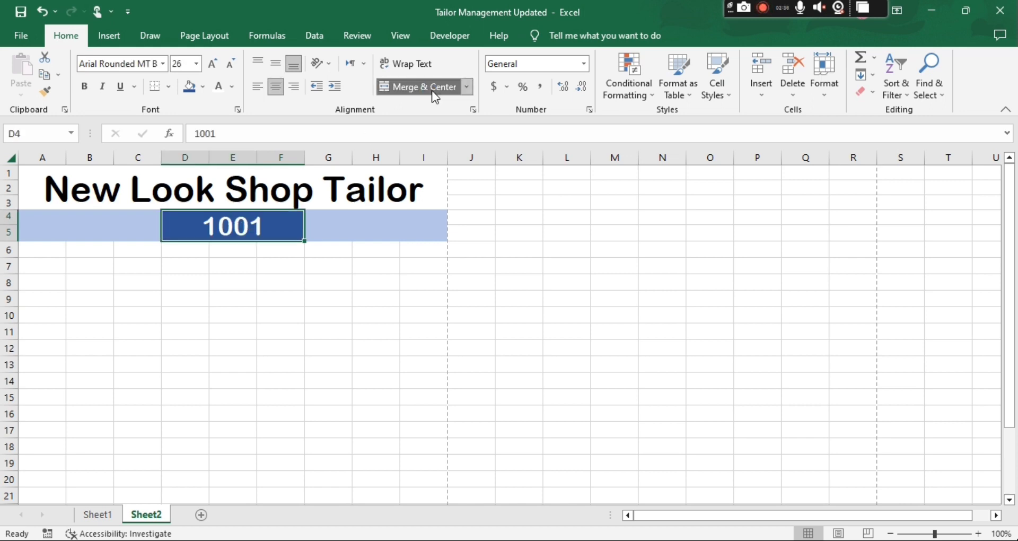
pyautogui.click(575, 295)
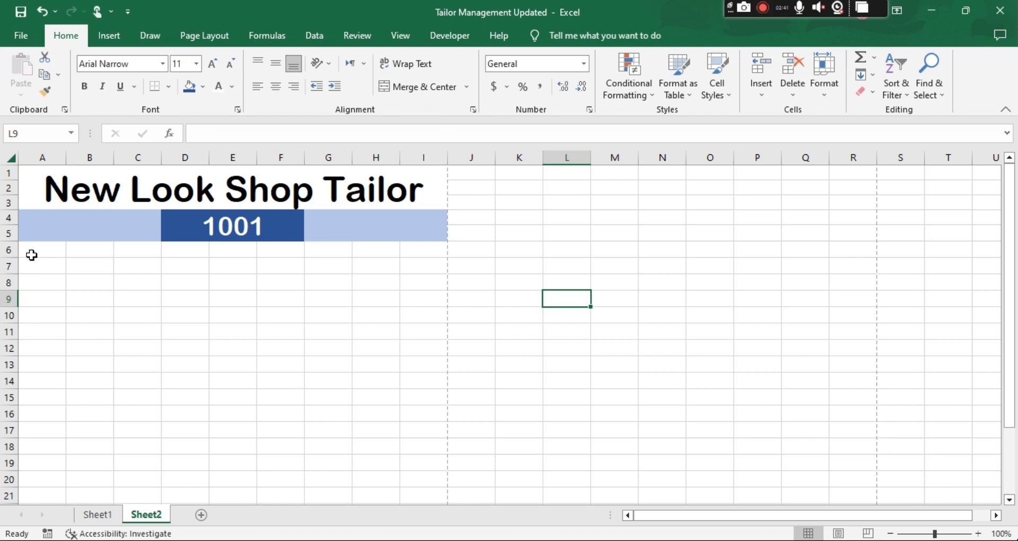
# Enter the label "Customer ID" in cell A6
pyautogui.click(31, 253)
pyautogui.write('C')
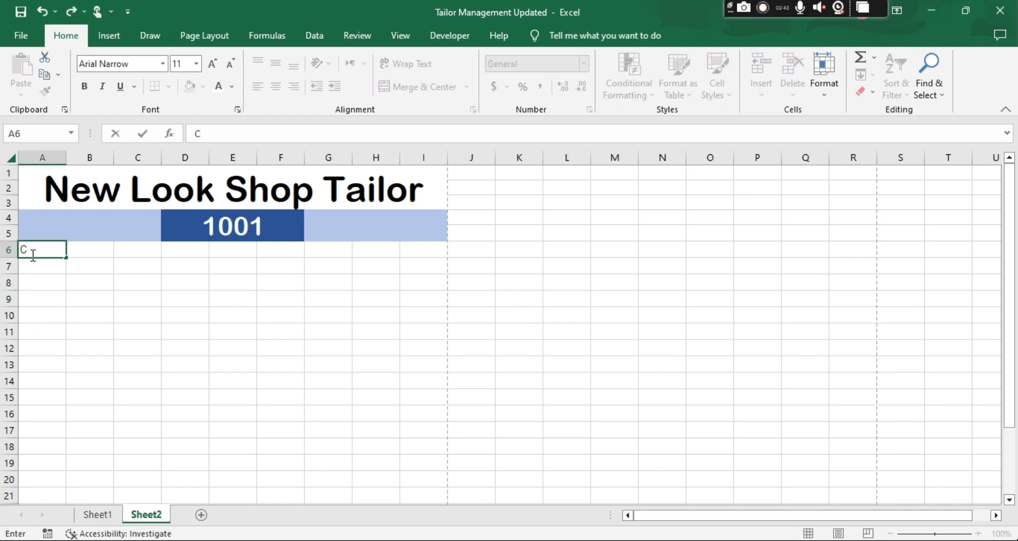
pyautogui.write('uatom')
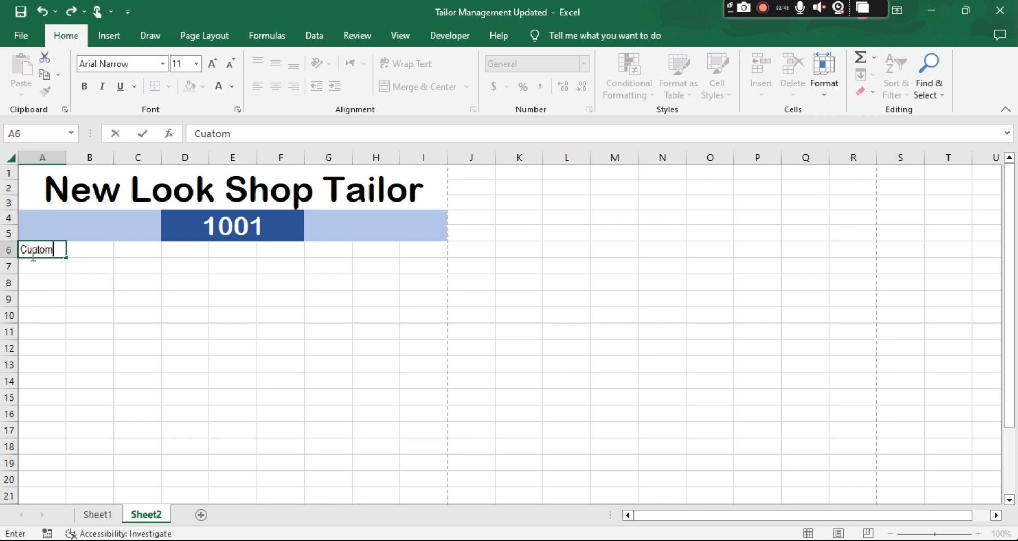
pyautogui.press('BackSpace')
pyautogui.press('BackSpace')
pyautogui.press('BackSpace')
pyautogui.press('BackSpace')
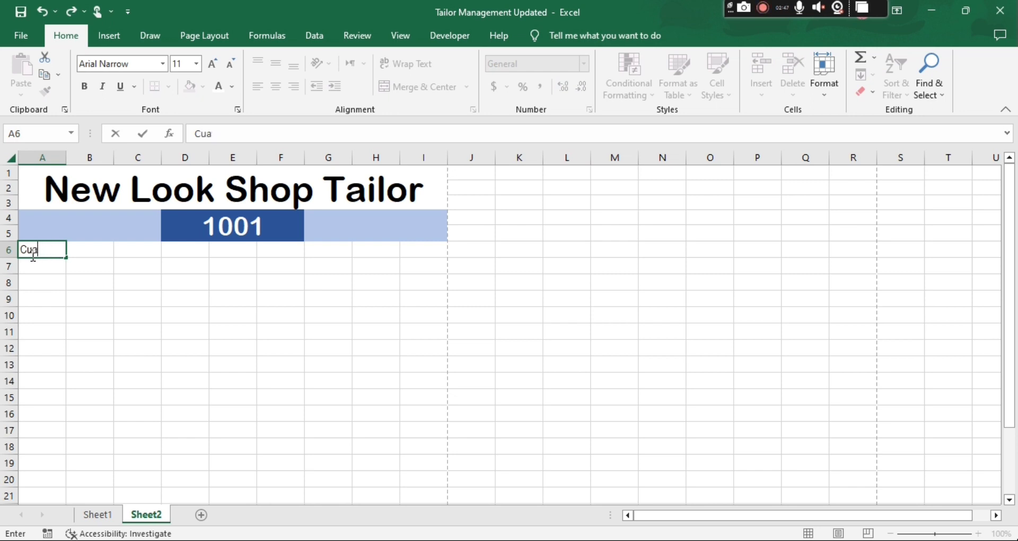
pyautogui.write('stomers')
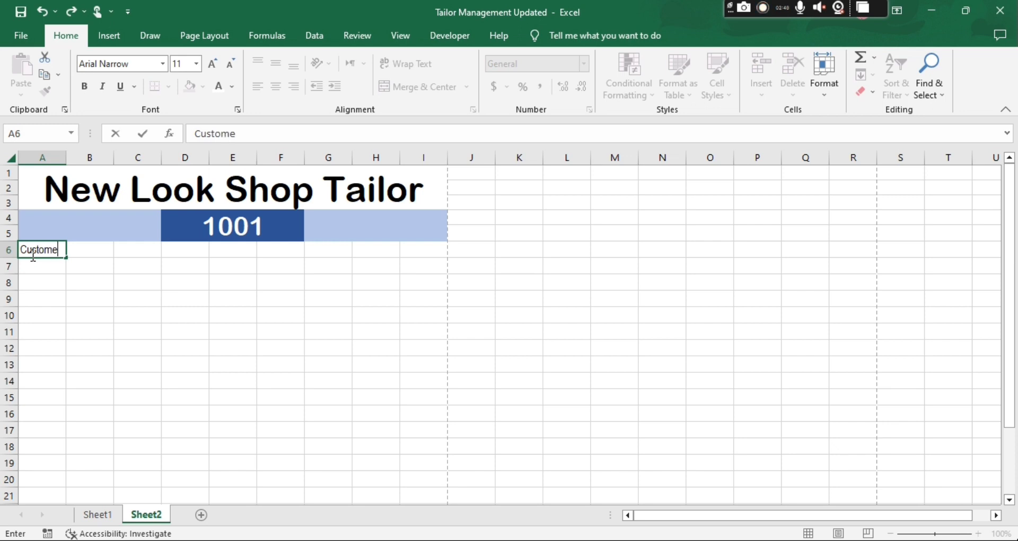
pyautogui.press('BackSpace')
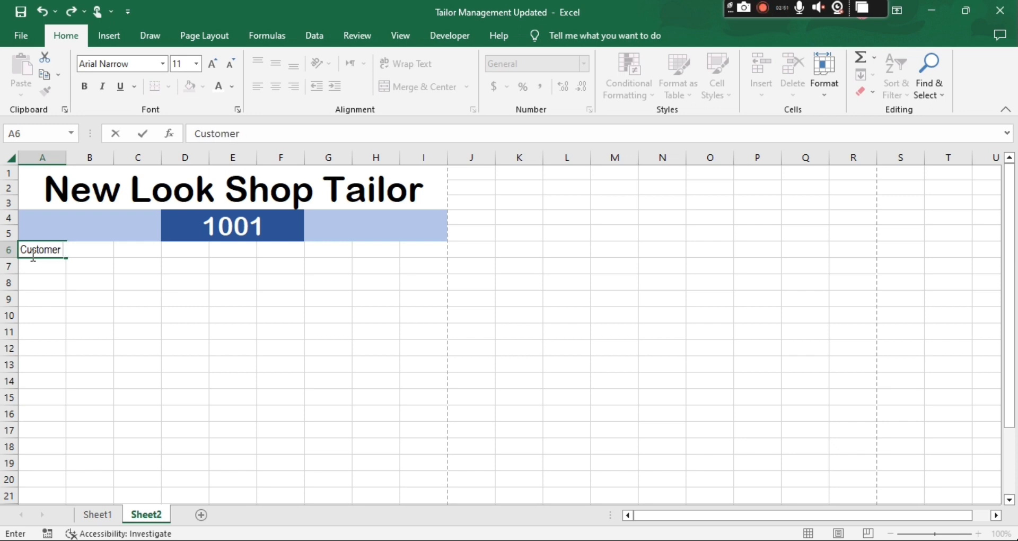
pyautogui.write('ID')
pyautogui.press('Tab')
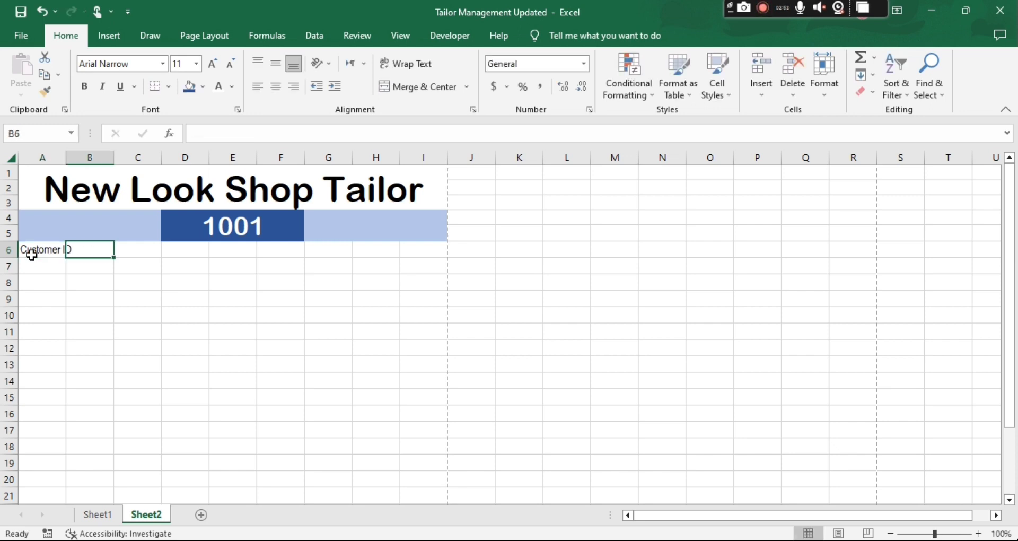
# Merge and center cells D6:E6 and enter the label "Customer Name" in them
pyautogui.press('Tab')
pyautogui.press('Tab')
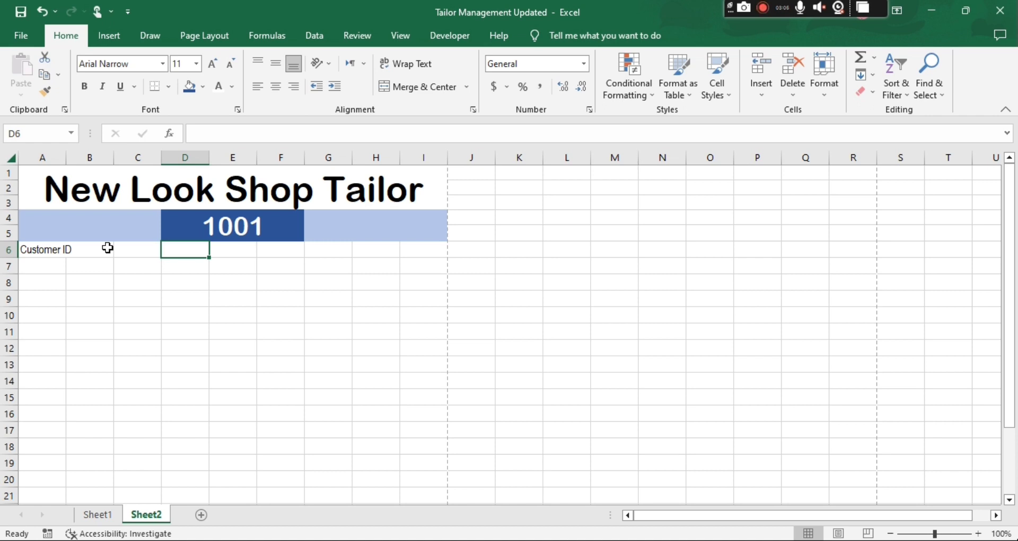
pyautogui.hotkey('shift', 'Right')
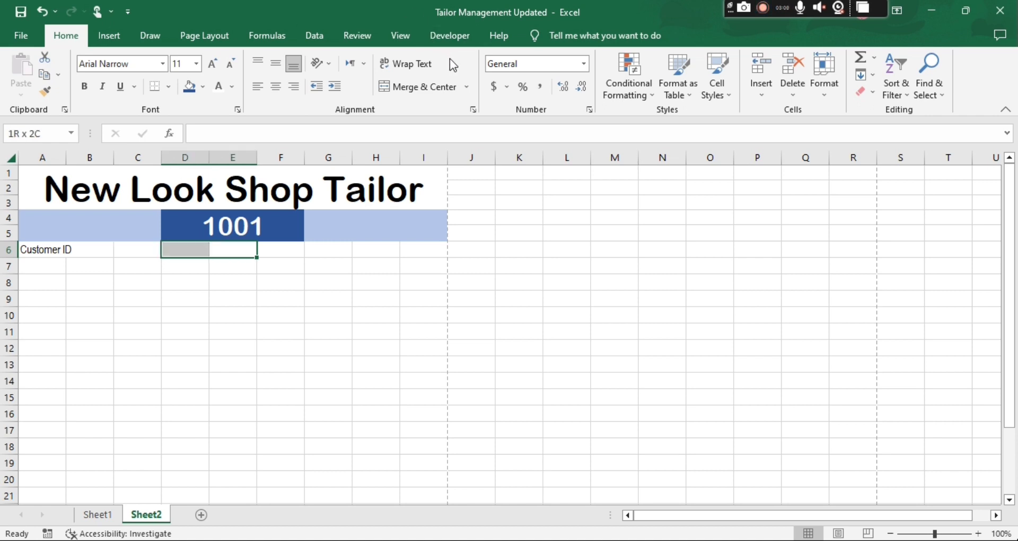
pyautogui.click(446, 87)
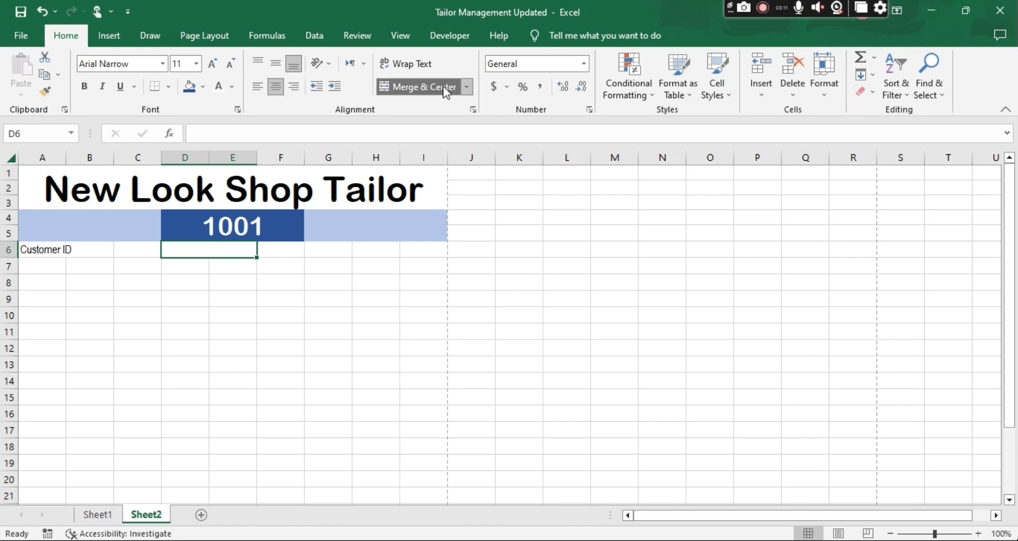
pyautogui.write('C')
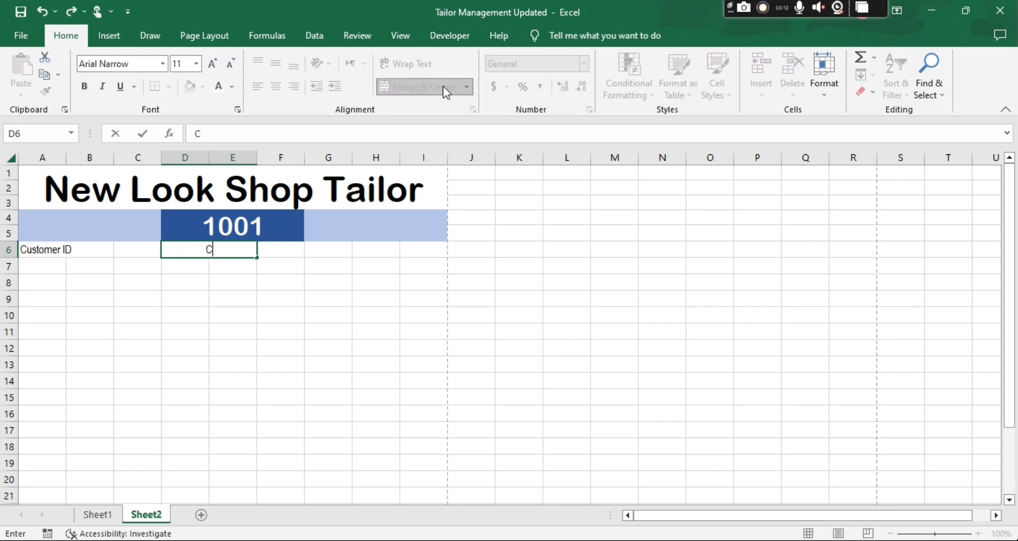
pyautogui.write('ustomer Namer')
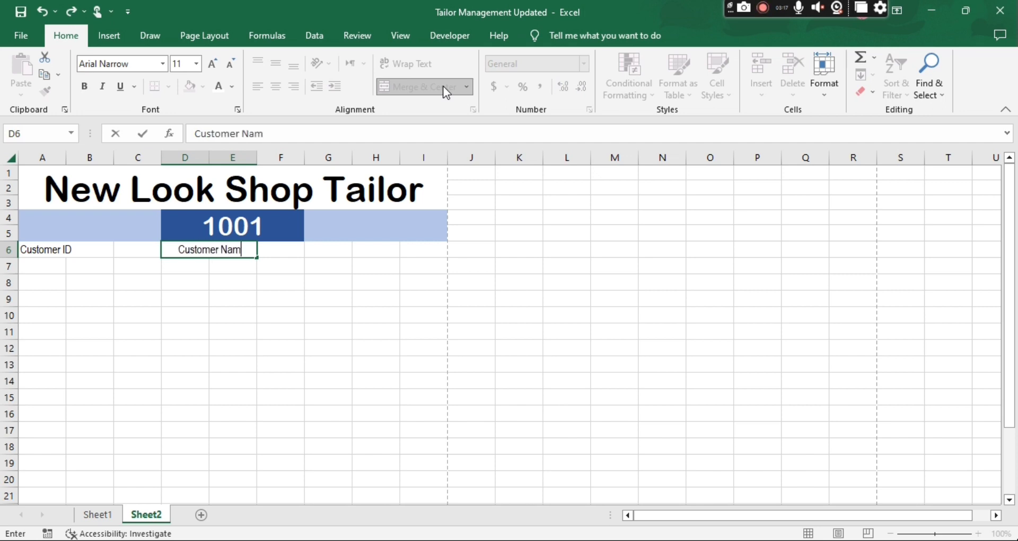
pyautogui.press('BackSpace')
pyautogui.press('BackSpace')
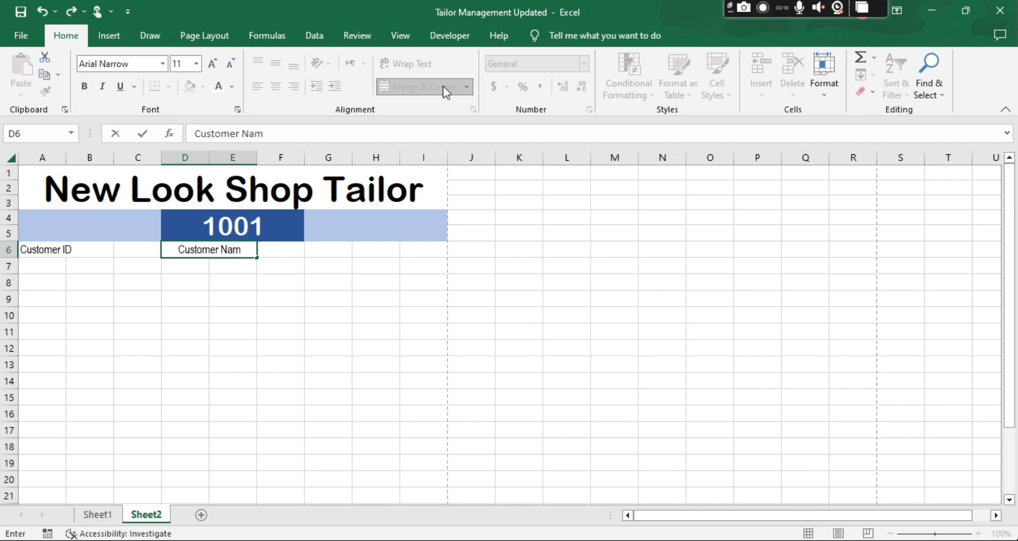
pyautogui.write('e')
pyautogui.press('Tab')
# Merge and center cells G6:H6 and enter the label "Contact No" in them
pyautogui.press('Right')
pyautogui.hotkey('shift', 'Right')
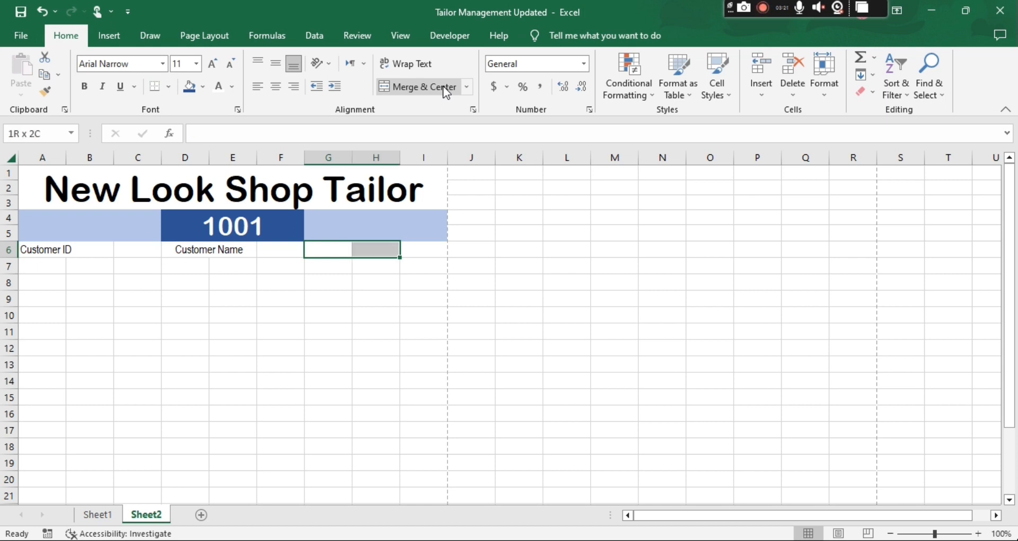
pyautogui.click(447, 92)
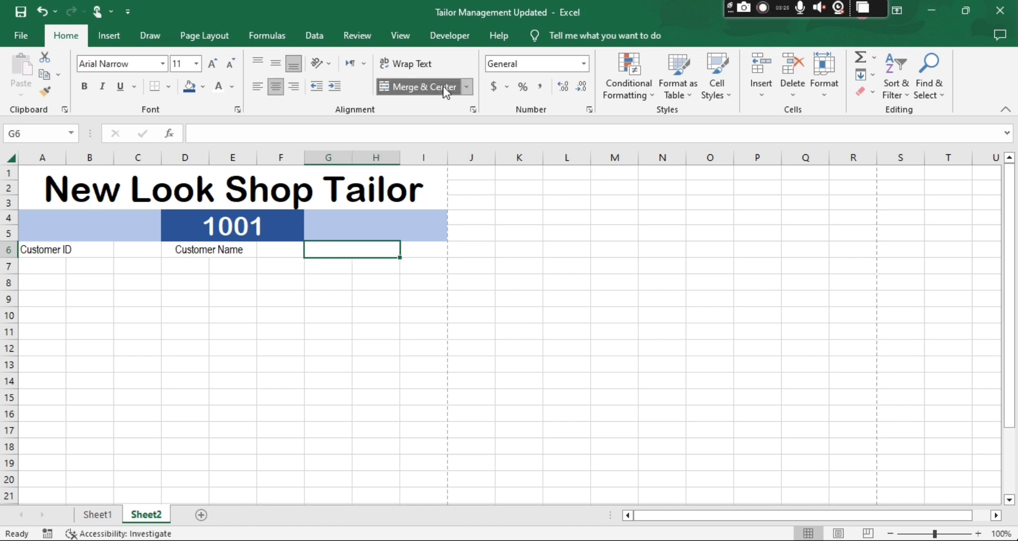
pyautogui.write('Contact')
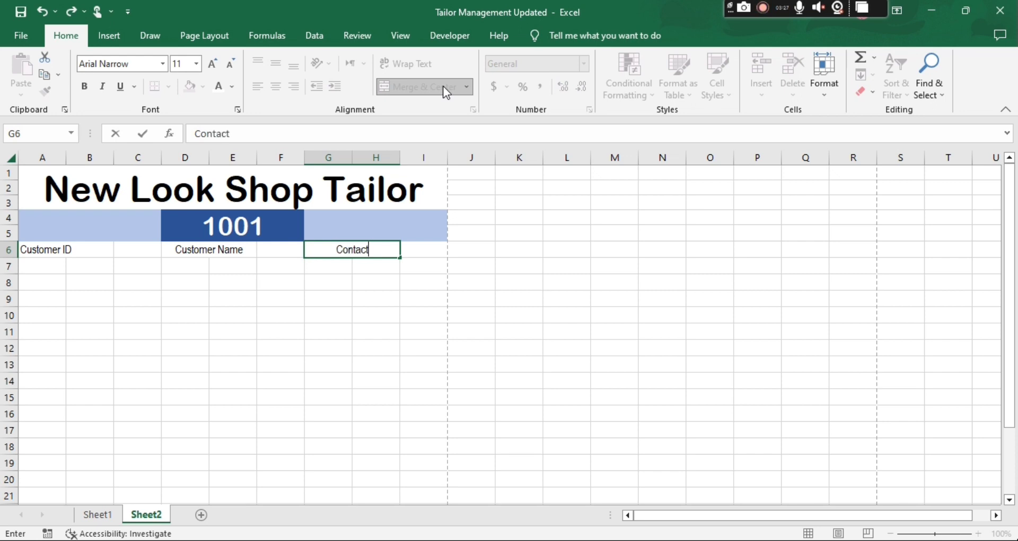
pyautogui.write(' NO')
pyautogui.press('BackSpace')
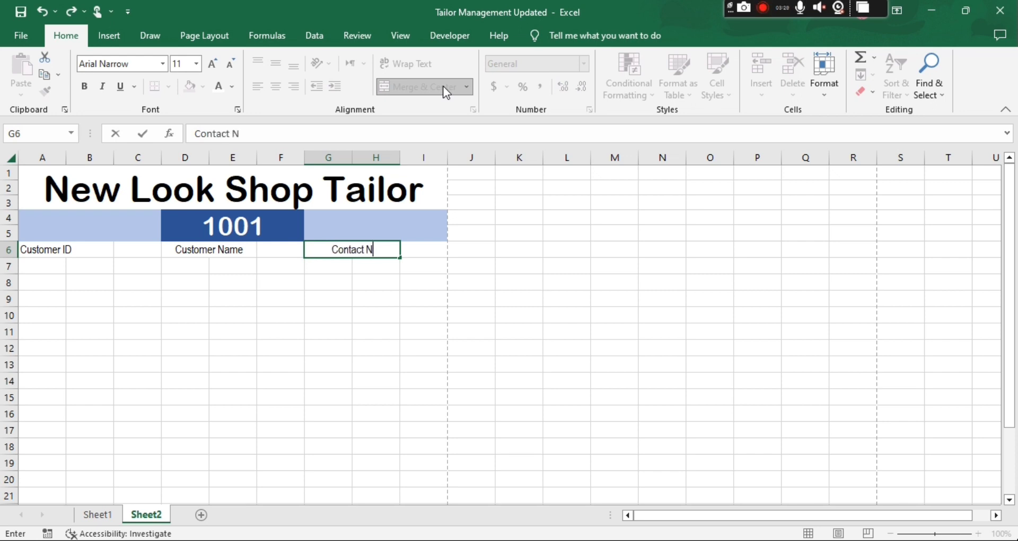
pyautogui.write('o')
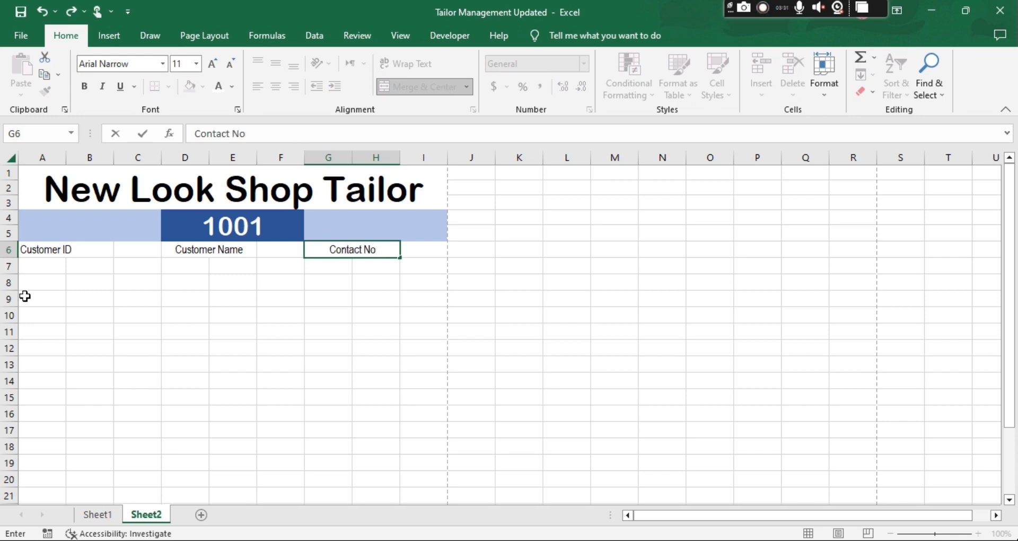
pyautogui.click(45, 261)
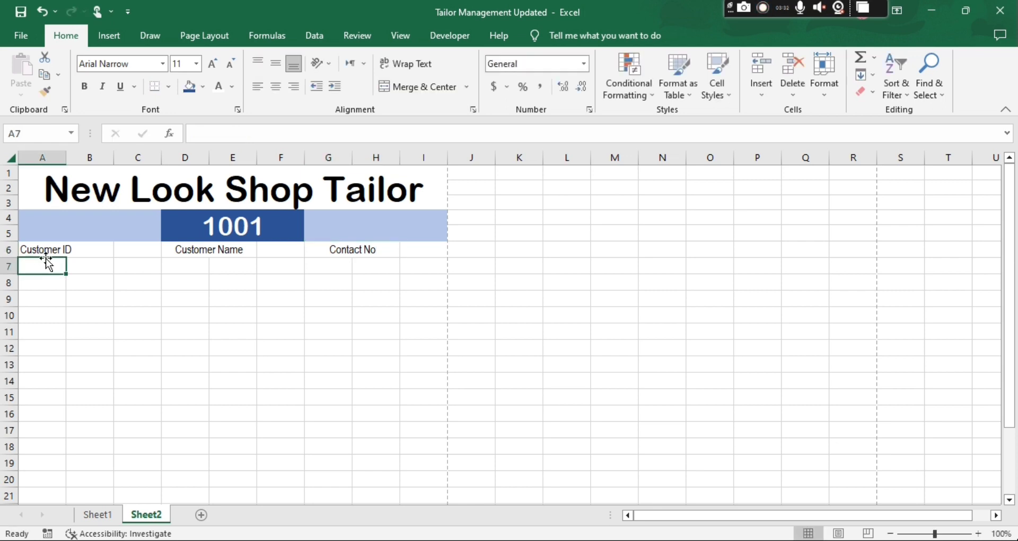
# Merge and center the "Customer ID" label across cells A6:B6
pyautogui.click(72, 254)
pyautogui.moveTo(72, 256); pyautogui.dragTo(62, 256)
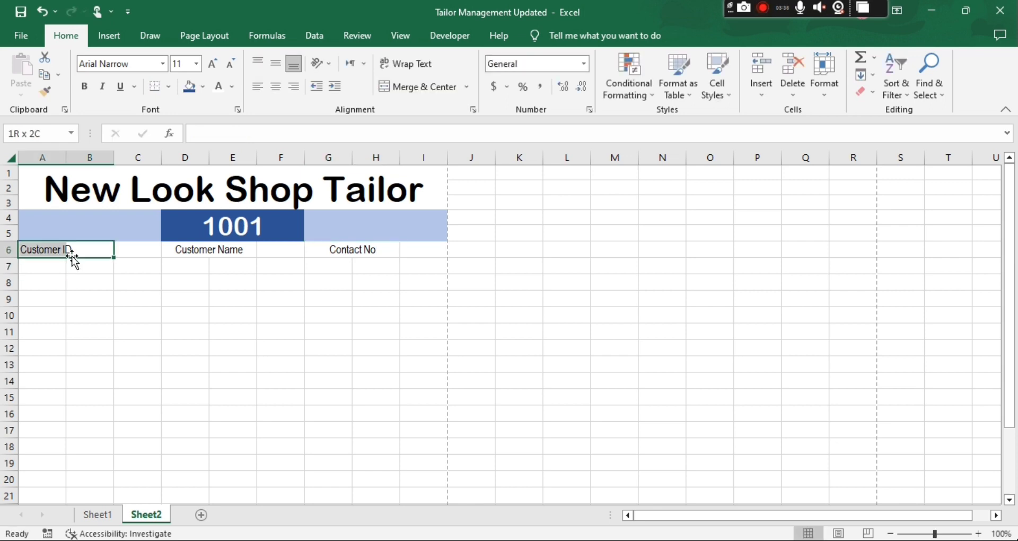
pyautogui.click(409, 89)
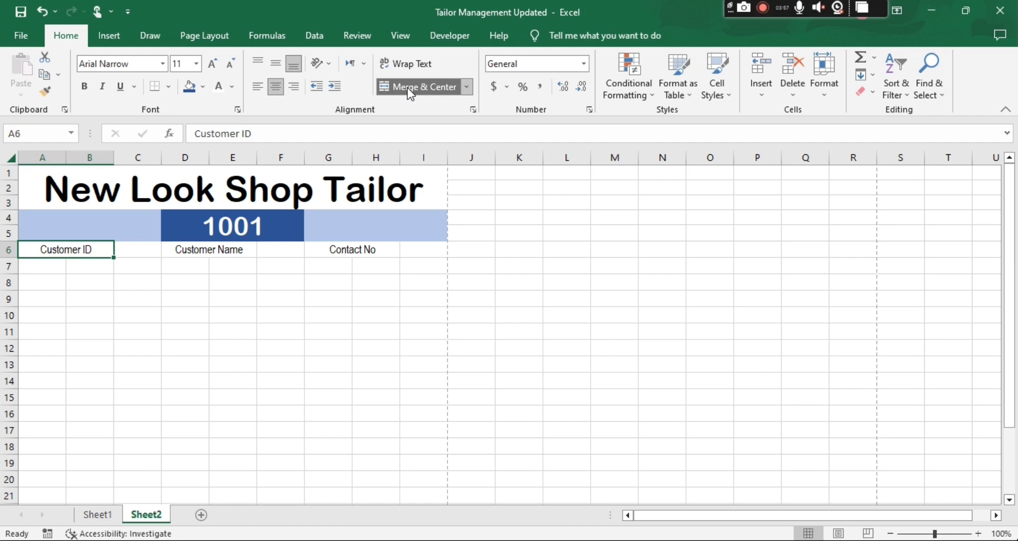
pyautogui.press('Return')
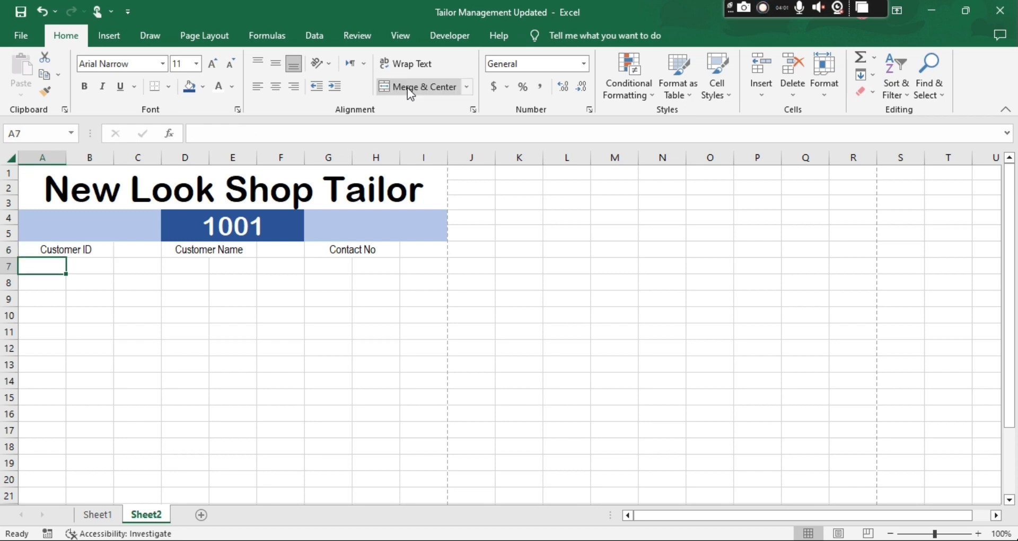
# After checking the requirement list in Word, merge cells A7:B7 in the Excel slip and enter the label "Rec Date" in them
pyautogui.click(444, 540)
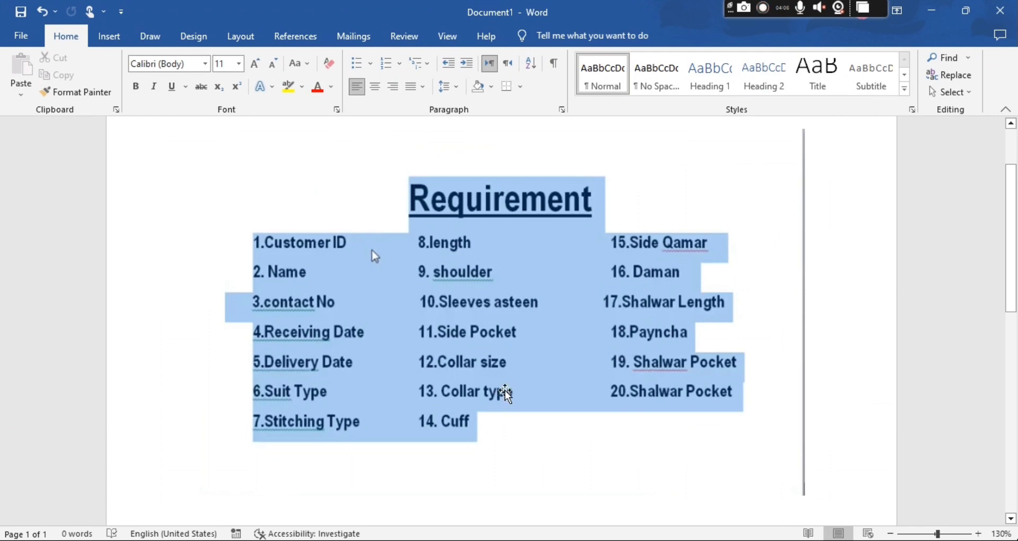
pyautogui.hotkey('alt', 'Tab')
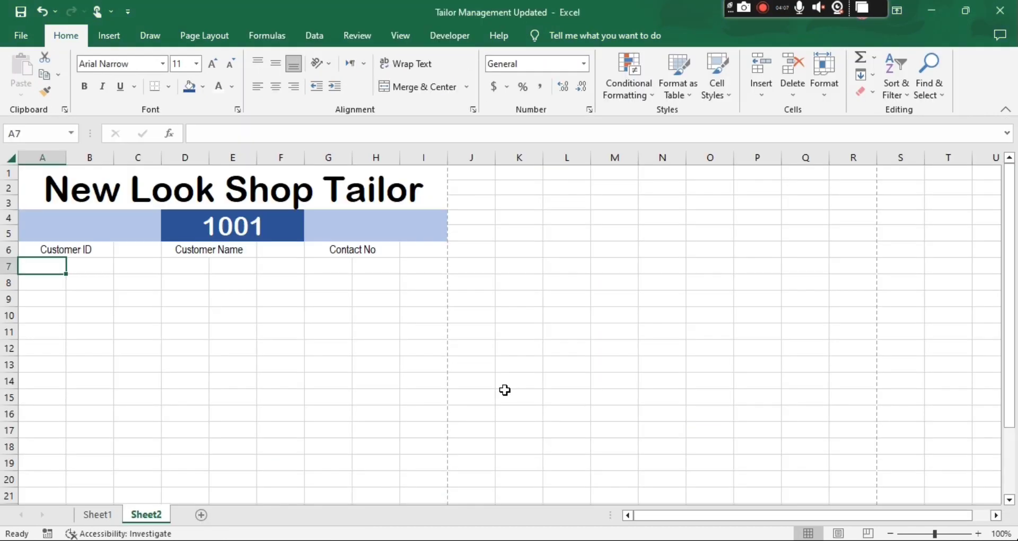
pyautogui.hotkey('shift', 'Right')
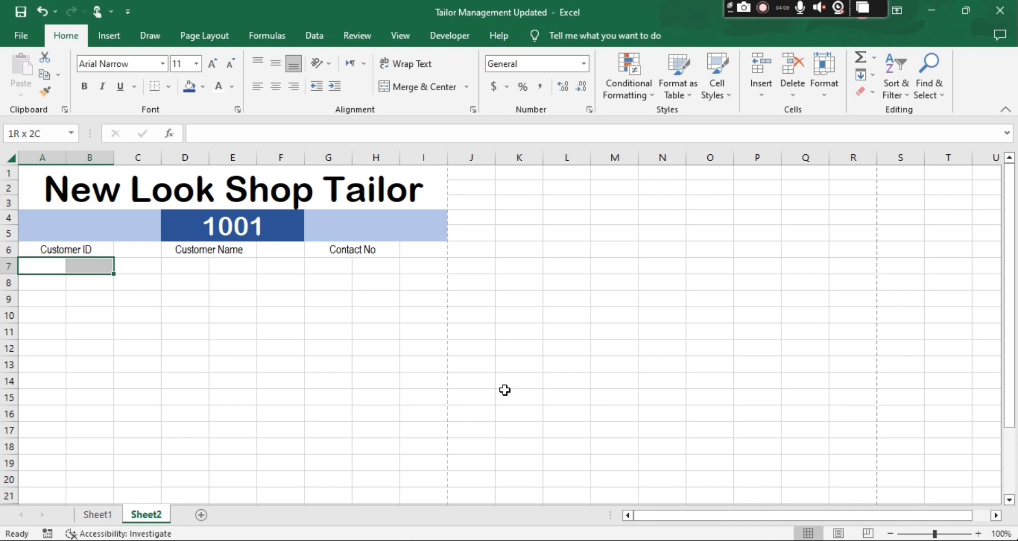
pyautogui.hotkey('alt', 'h')
pyautogui.press('m')
pyautogui.press('c')
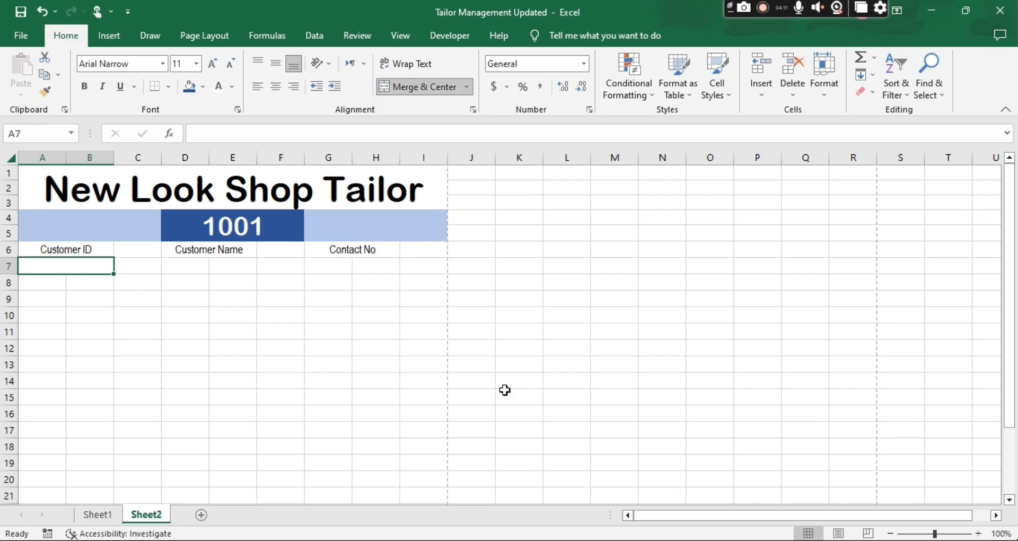
pyautogui.write('Ex')
pyautogui.press('BackSpace')
pyautogui.press('BackSpace')
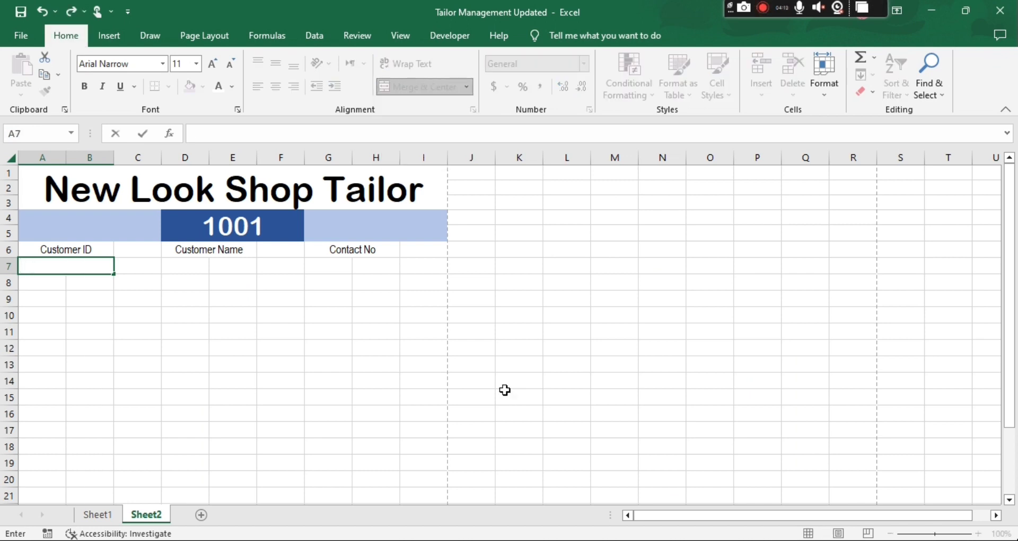
pyautogui.write('Rec Da')
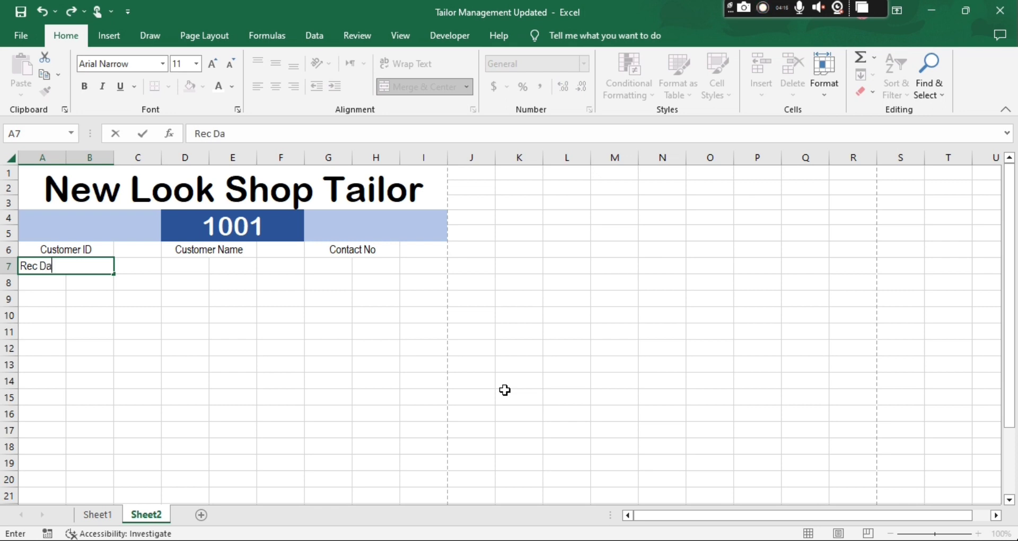
pyautogui.write('te')
pyautogui.press('Tab')
# Merge cells D7:E7 and enter the label "Delivery Date" in them
pyautogui.press('Tab')
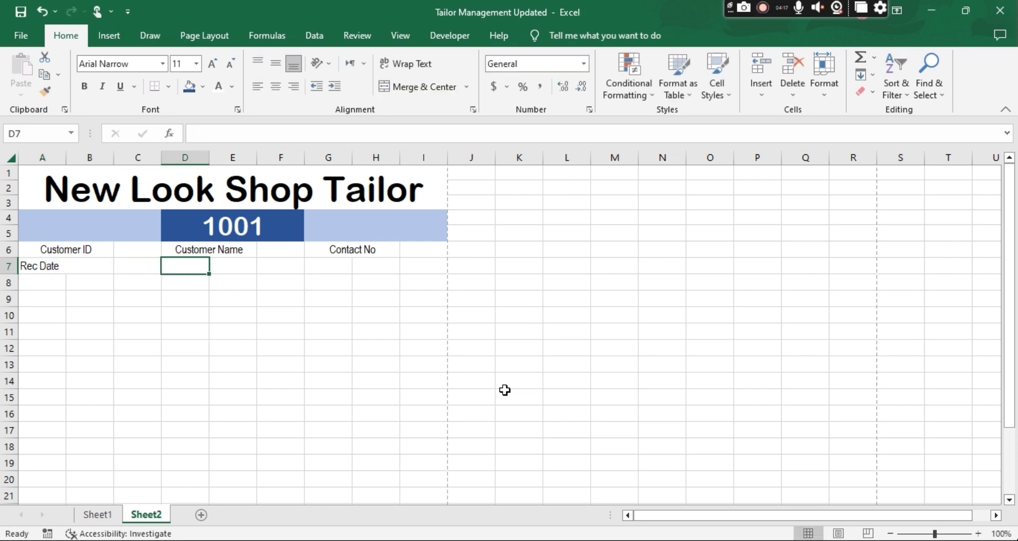
pyautogui.hotkey('shift', 'Right')
pyautogui.hotkey('alt', 'h')
pyautogui.write('m')
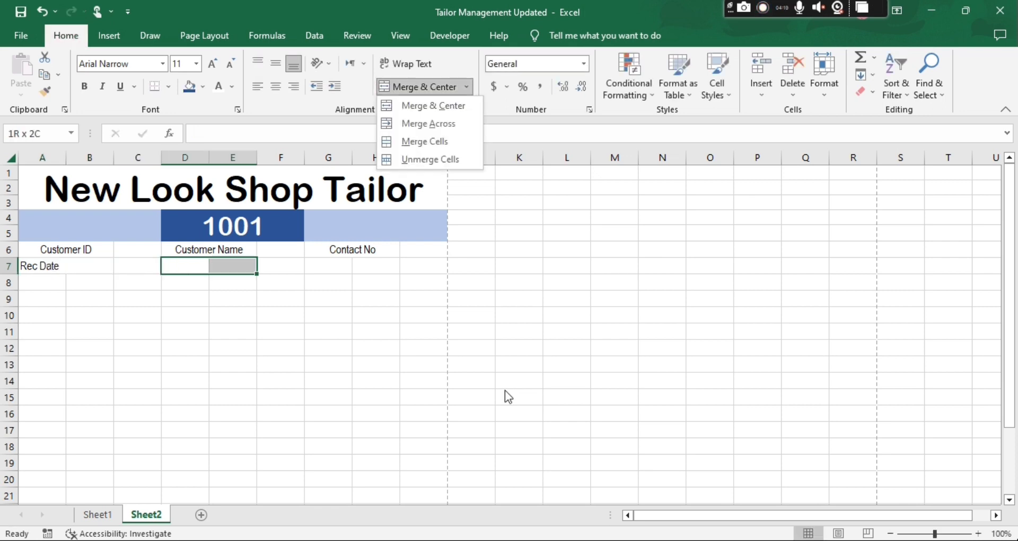
pyautogui.write('mDel')
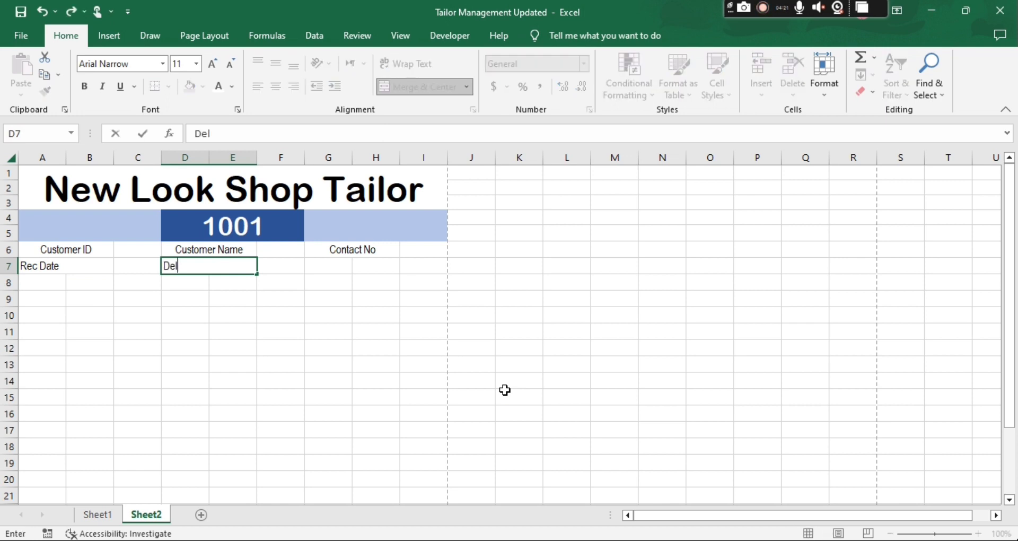
pyautogui.write('ivery Date')
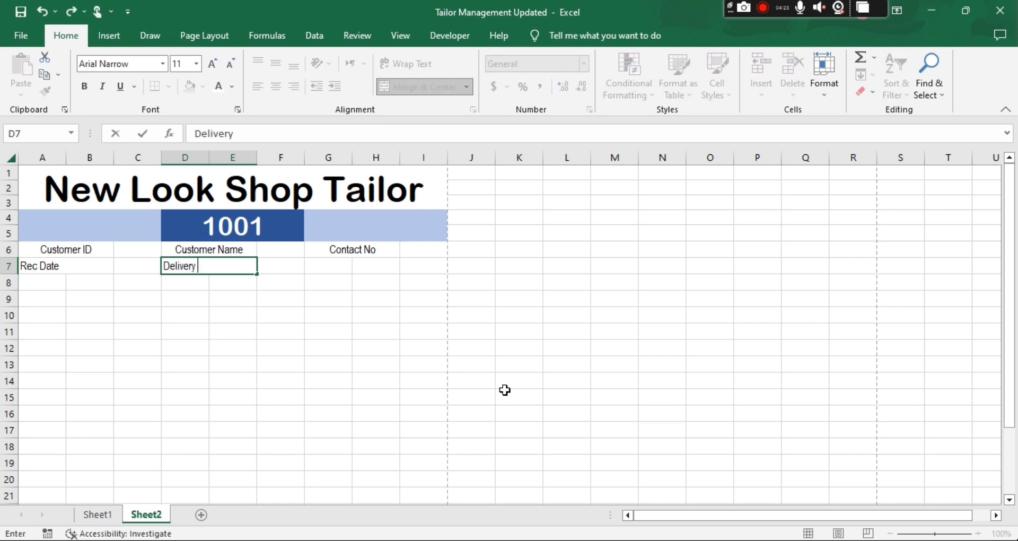
pyautogui.press('Tab')
# Merge cells G7:H7 and enter the label "Suit Type" in them, checking the requirement list in Word for the field name
pyautogui.press('Tab')
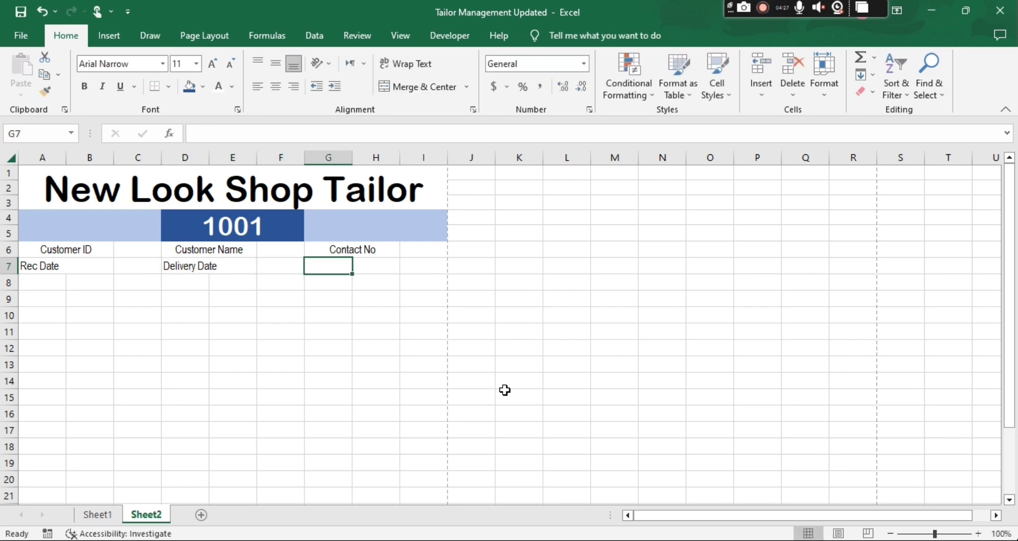
pyautogui.hotkey('shift', 'Right')
pyautogui.hotkey('alt', 'h')
pyautogui.press('m')
pyautogui.press('c')
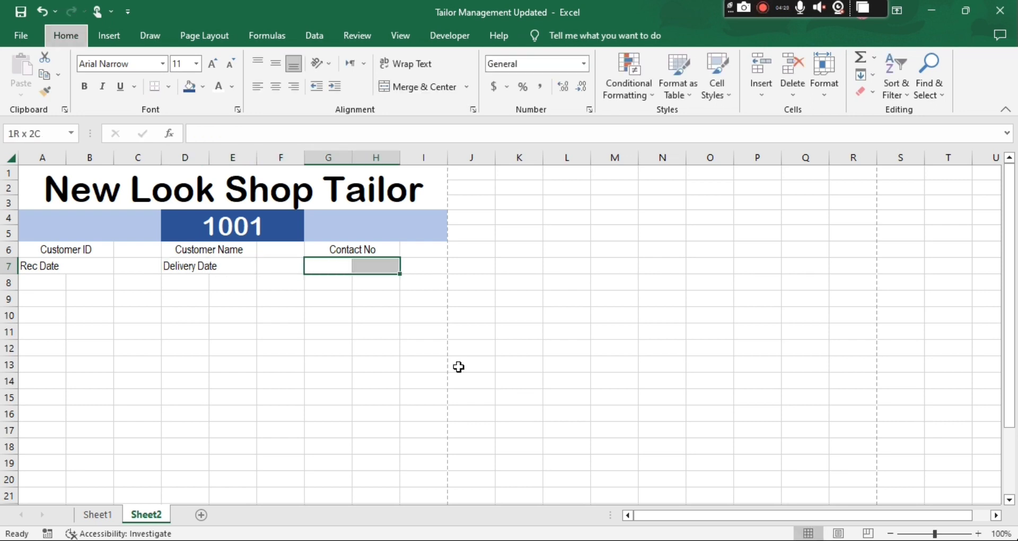
pyautogui.hotkey('alt', 'Tab')
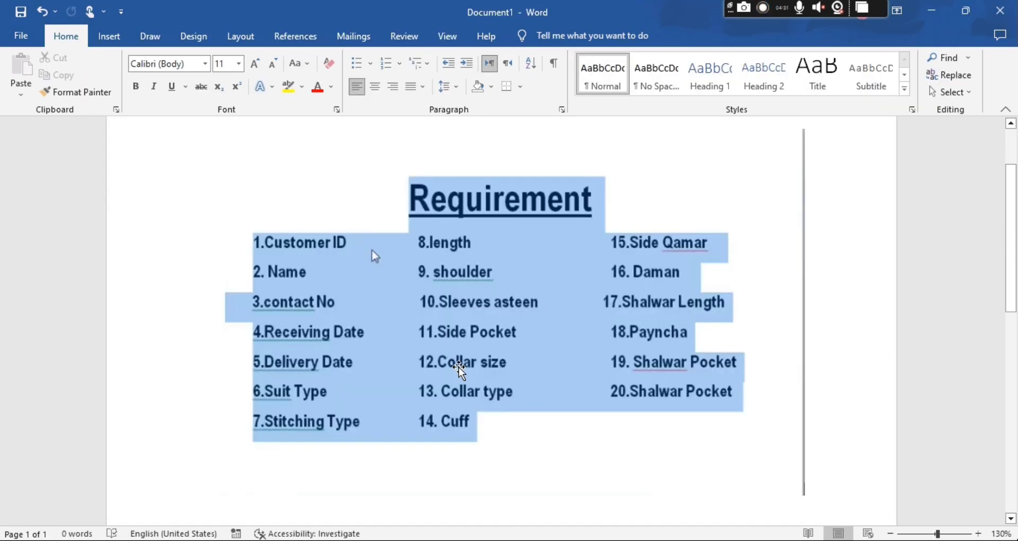
pyautogui.hotkey('alt', 'Tab')
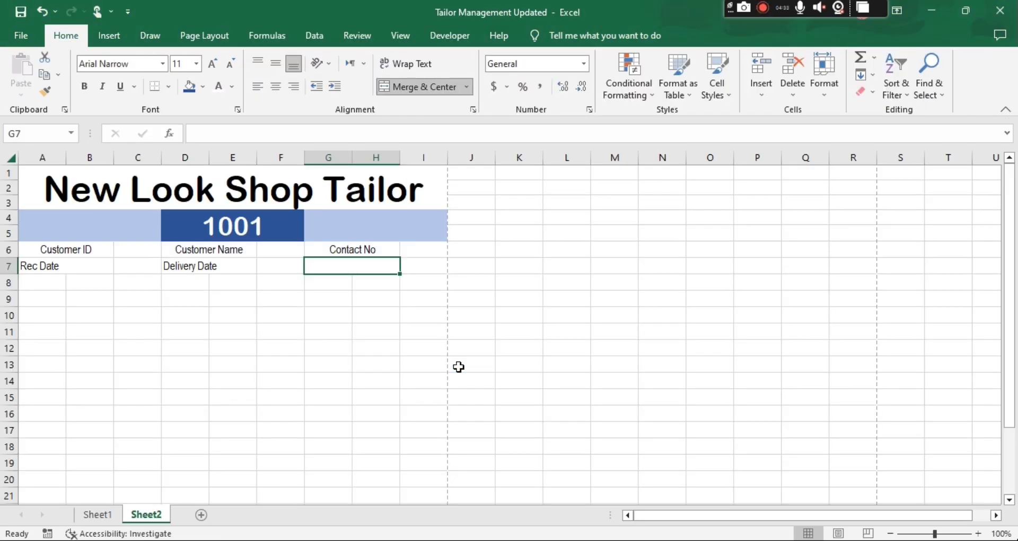
pyautogui.keyDown('shift'); pyautogui.click(459, 367); pyautogui.keyUp('shift')
pyautogui.write('Suit')
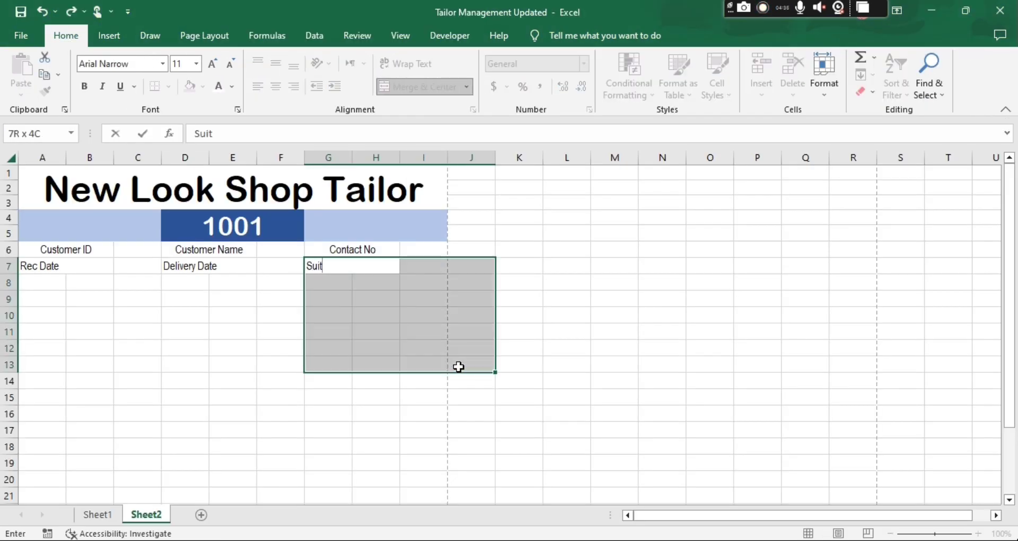
pyautogui.write(' Type')
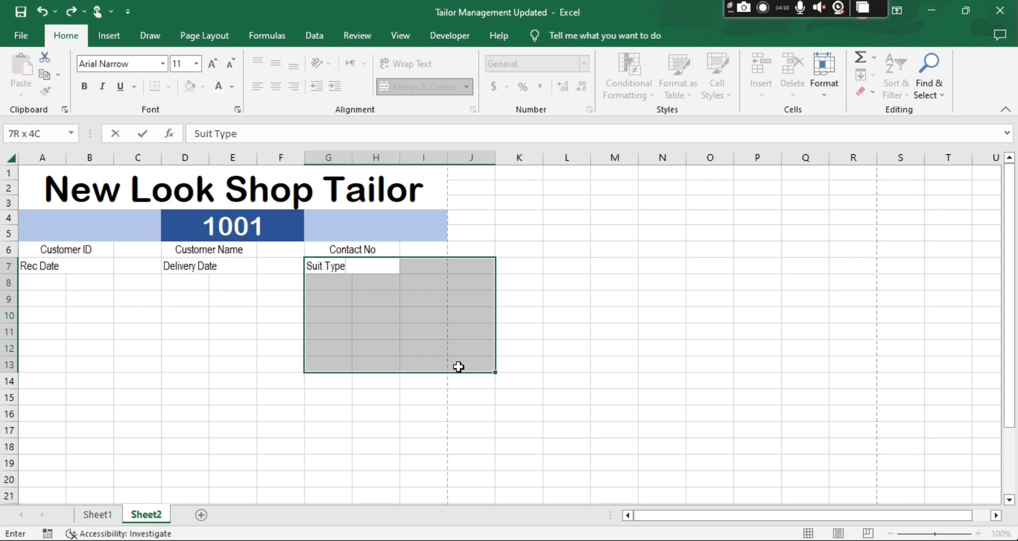
pyautogui.press('Down')
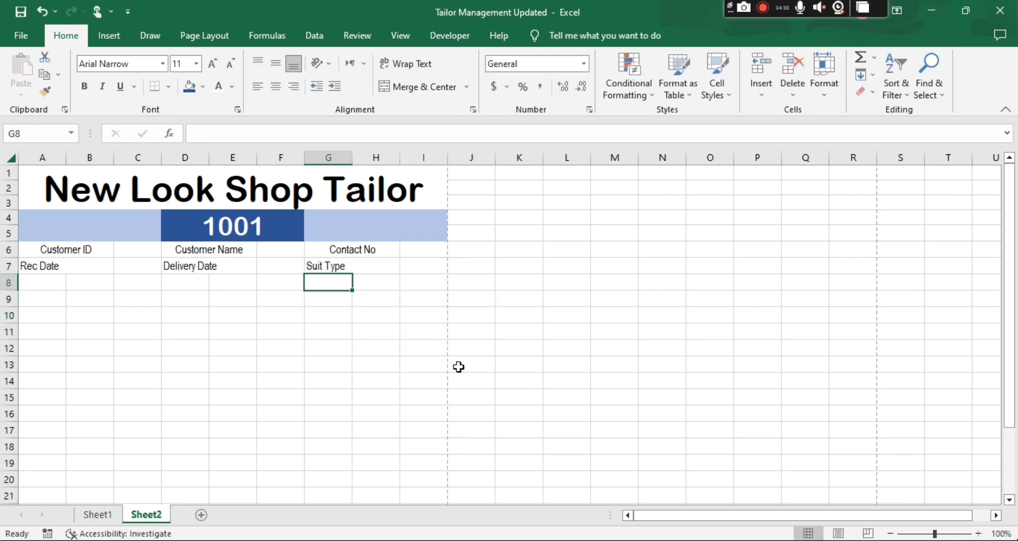
# Left-align the slip labels in the range A6:H7
pyautogui.press('Left')
pyautogui.press('Left')
pyautogui.press('Left')
pyautogui.press('Left')
pyautogui.press('Left')
pyautogui.press('Left')
pyautogui.press('Up')
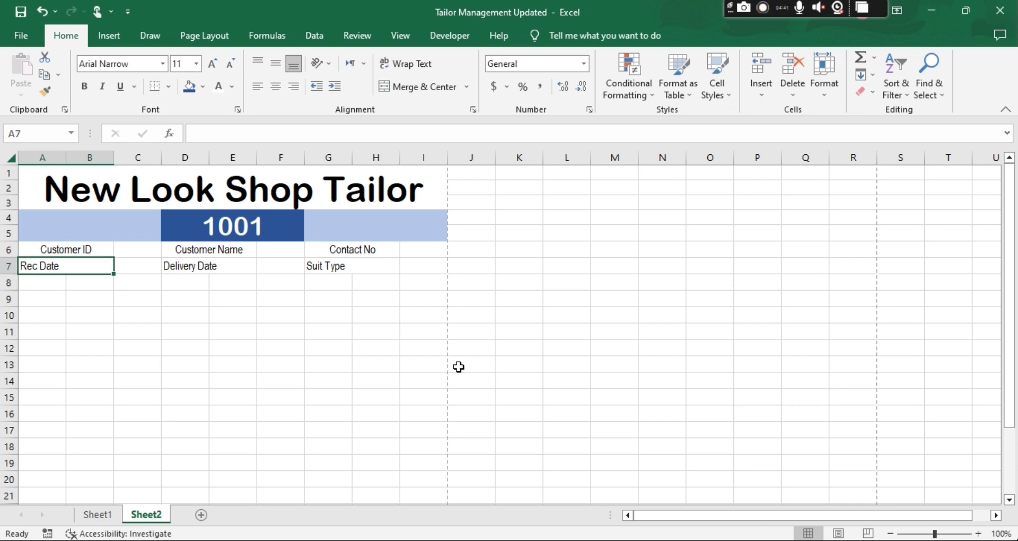
pyautogui.press('Up')
pyautogui.hotkey('shift', 'Down')
pyautogui.hotkey('shift', 'Right')
pyautogui.hotkey('shift', 'Right')
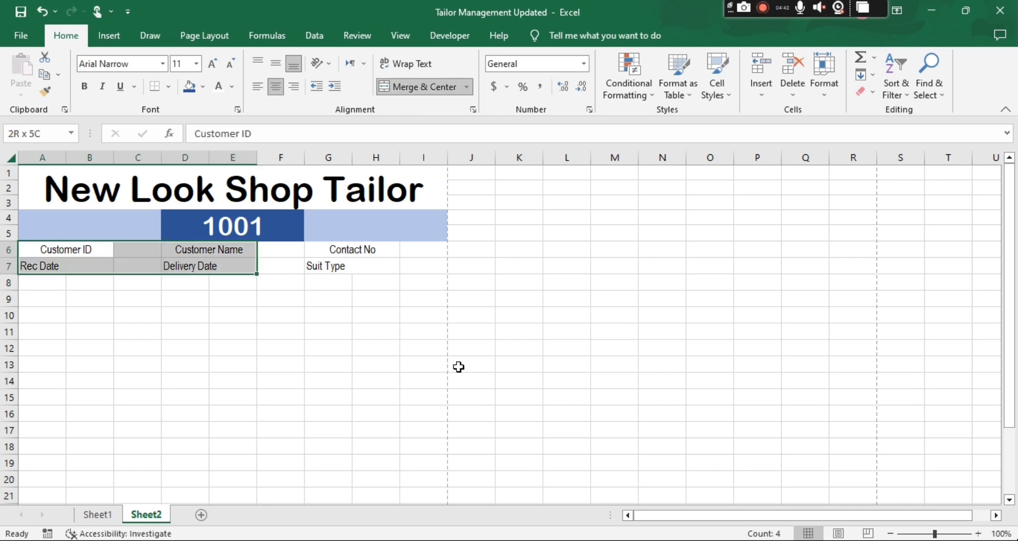
pyautogui.hotkey('shift', 'Right')
pyautogui.hotkey('shift', 'Right')
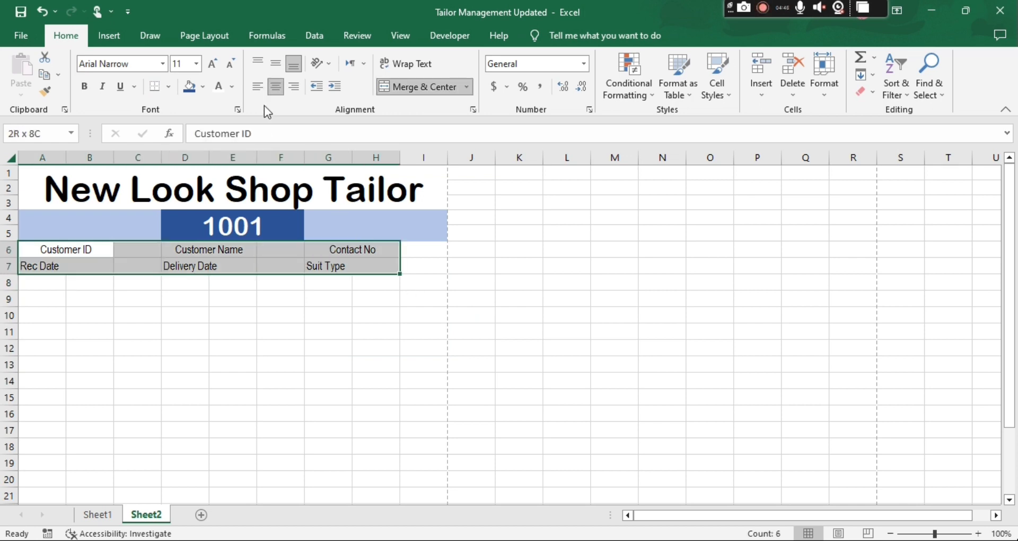
pyautogui.click(258, 86)
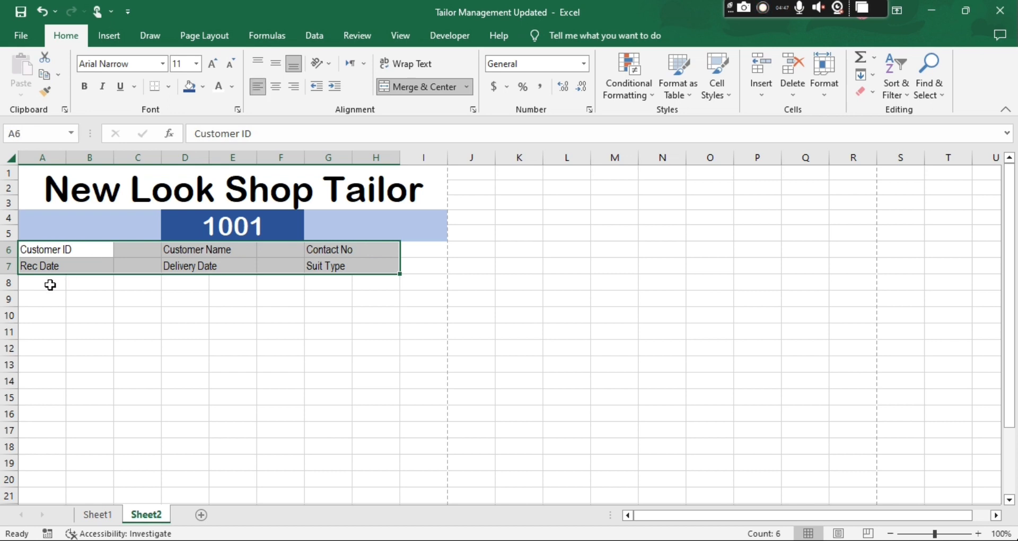
# Merge cells A8:B8 and enter the label "Stitching" in them
pyautogui.click(46, 285)
pyautogui.hotkey('shift', 'Right')
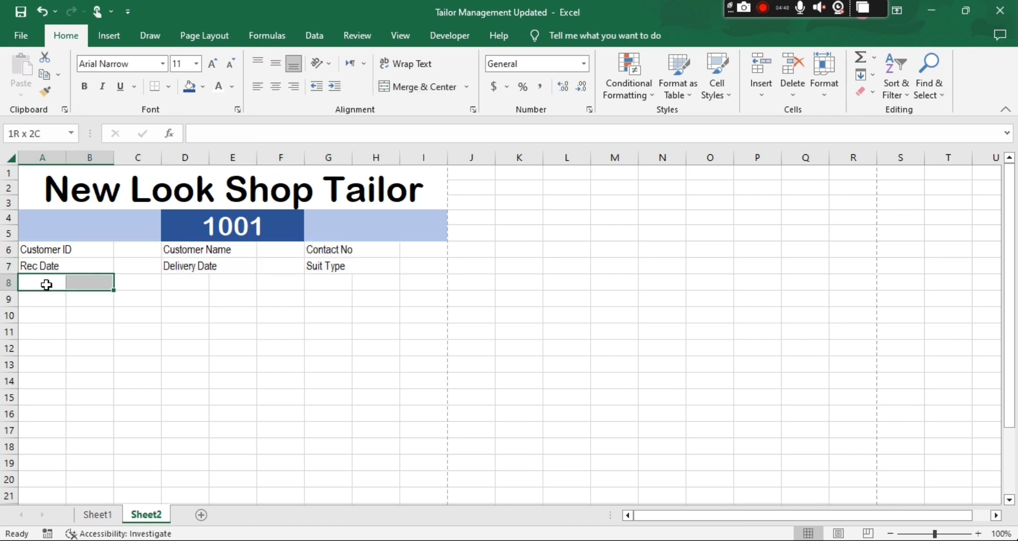
pyautogui.hotkey('alt', 'h')
pyautogui.write('mc')
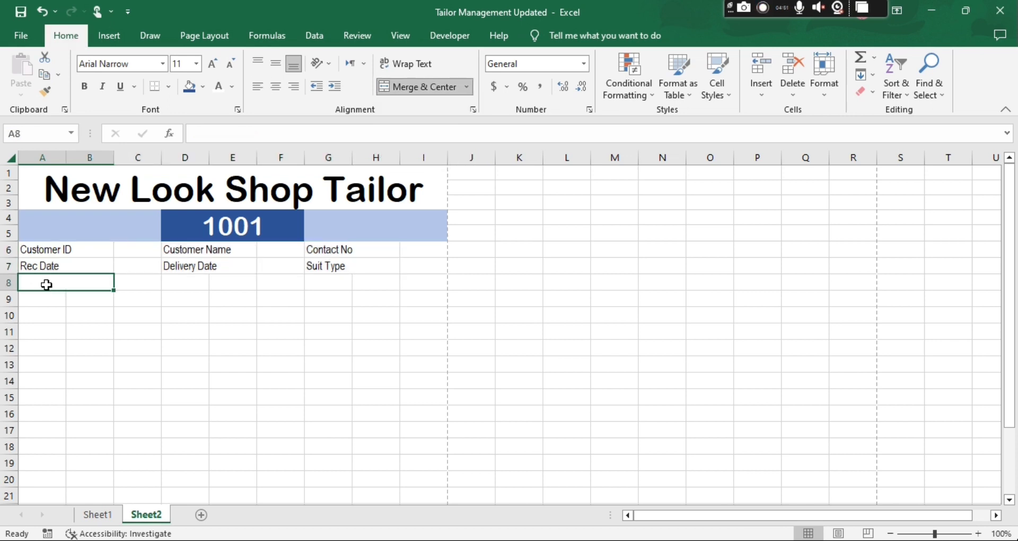
pyautogui.write('Stit')
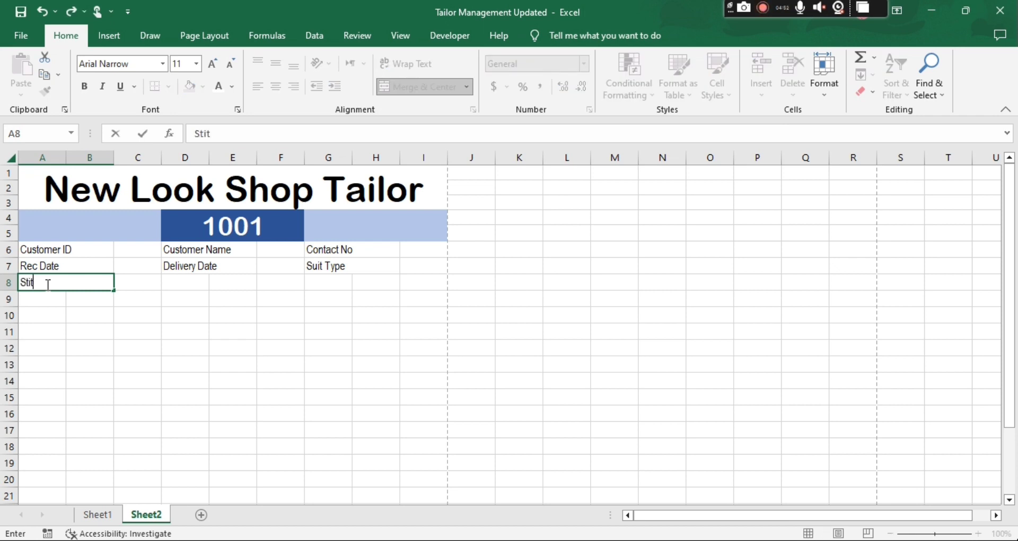
pyautogui.write('ching')
pyautogui.press('Tab')
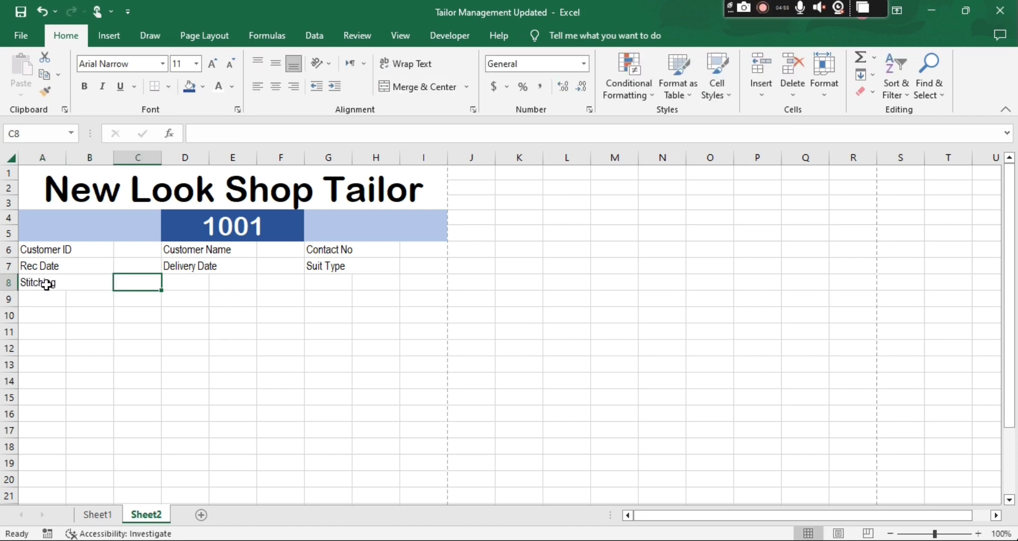
# Merge cells D8:E8 and enter the label "Length" in them, checking the requirement list in Word for the field name
pyautogui.press('Tab')
pyautogui.hotkey('shift', 'Right')
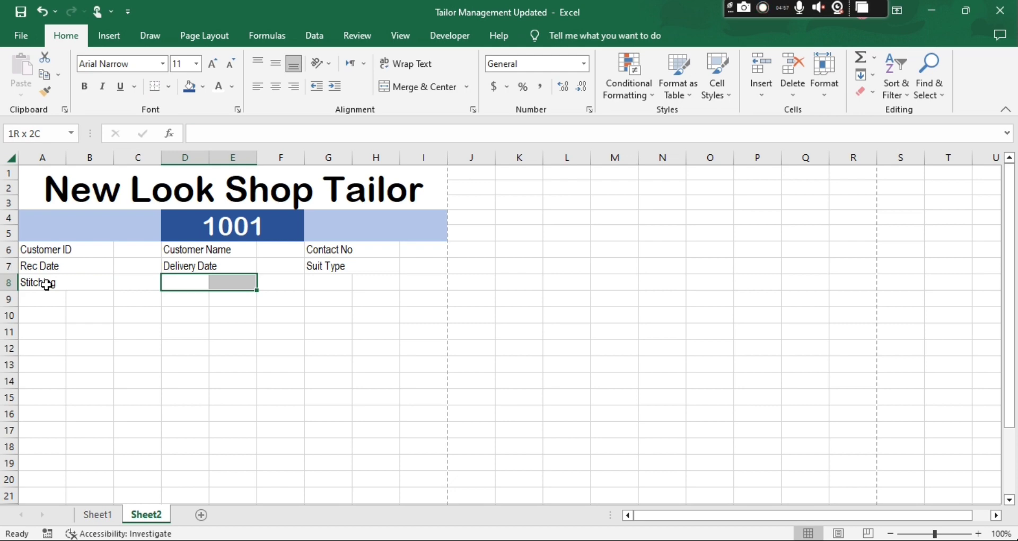
pyautogui.hotkey('alt', 'h')
pyautogui.press('m')
pyautogui.press('c')
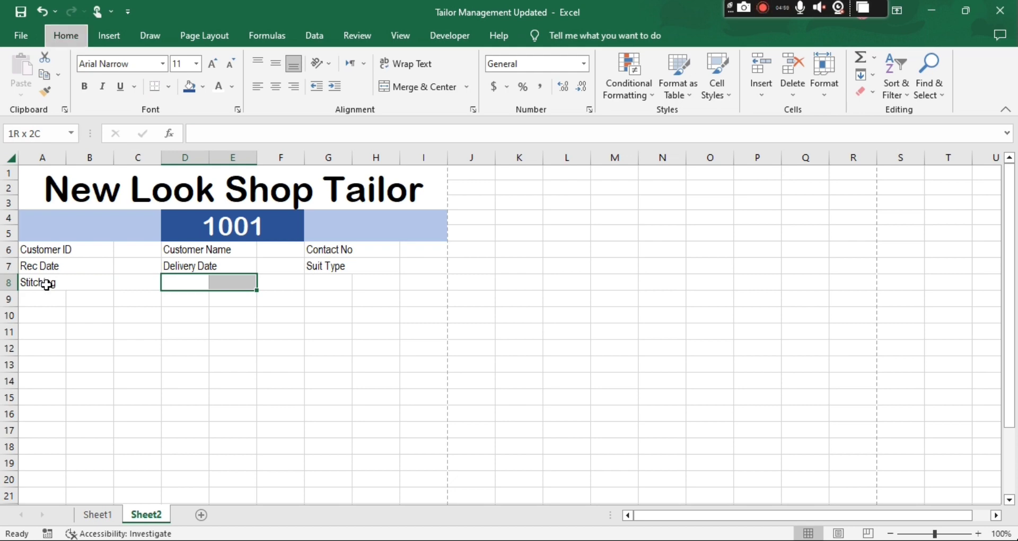
pyautogui.hotkey('alt', 'Tab')
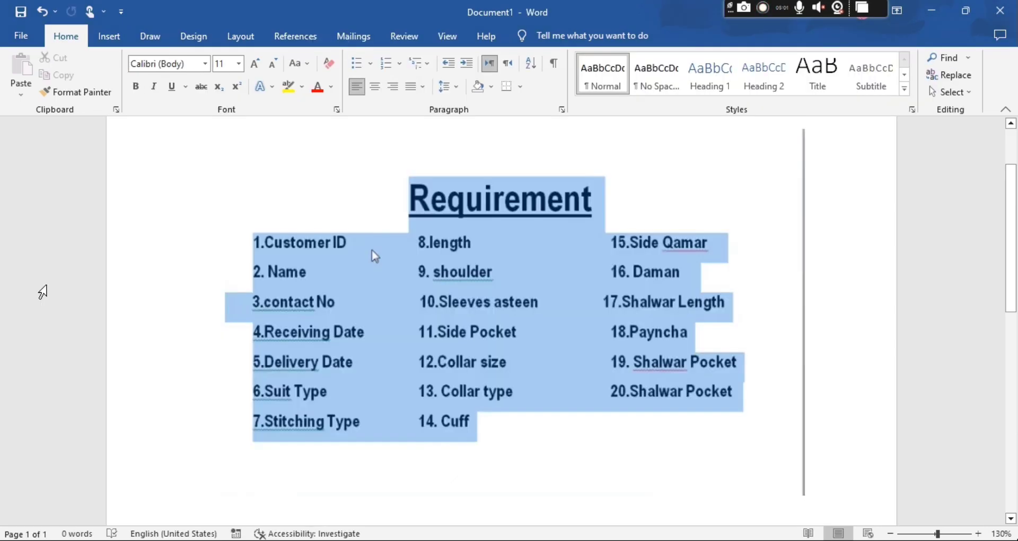
pyautogui.hotkey('alt', 'Tab')
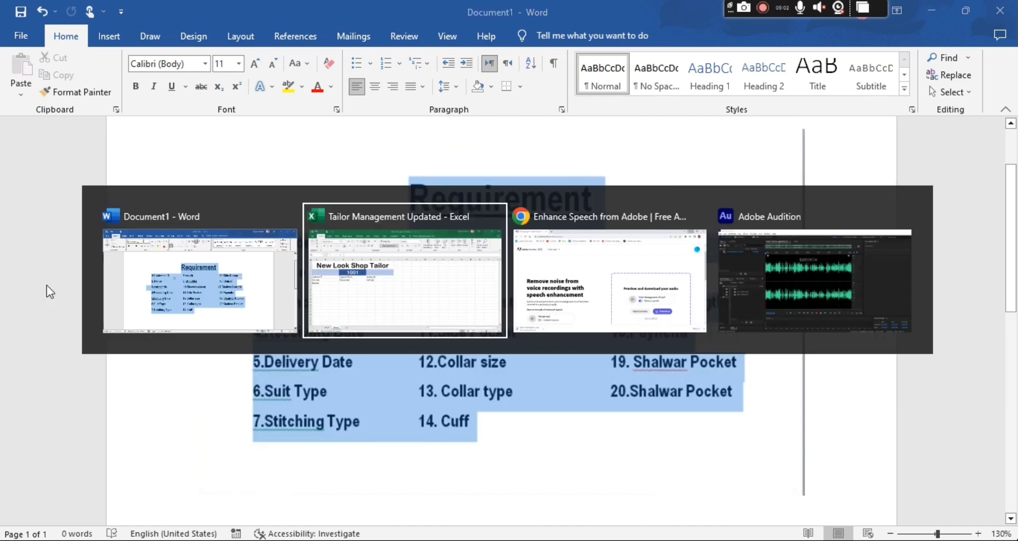
pyautogui.write('Lenfgth')
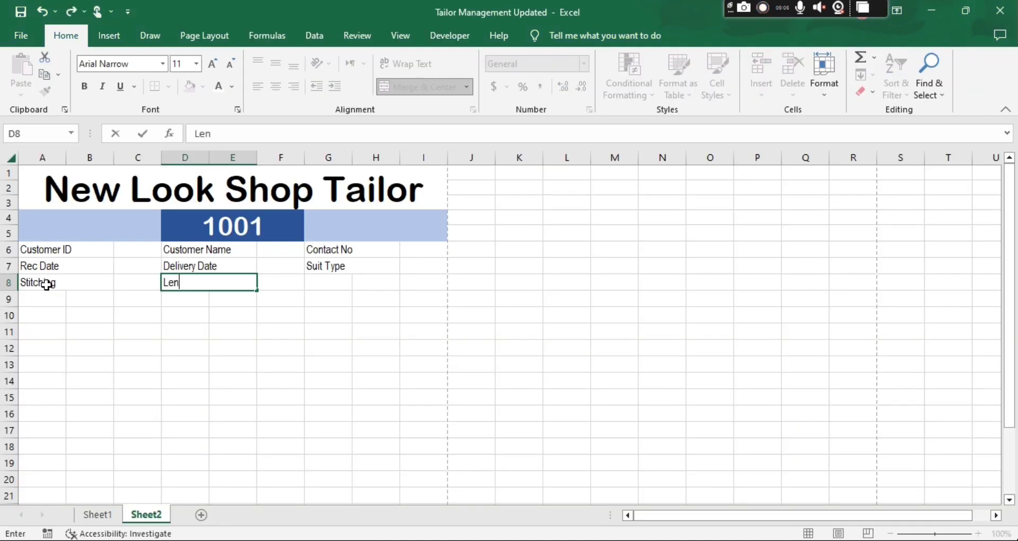
pyautogui.press('BackSpace')
pyautogui.press('BackSpace')
pyautogui.press('BackSpace')
pyautogui.press('BackSpace')
pyautogui.write('gth')
pyautogui.press('Tab')
# Merge cells G8:H8 and enter the label "Shoulder" in them
pyautogui.press('Tab')
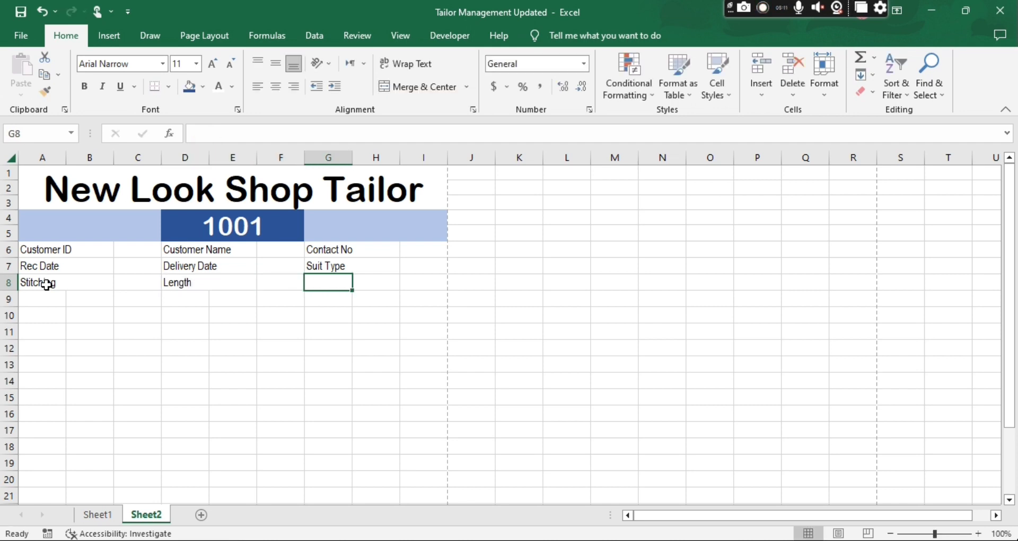
pyautogui.hotkey('shift', 'Right')
pyautogui.hotkey('alt', 'h')
pyautogui.write('m')
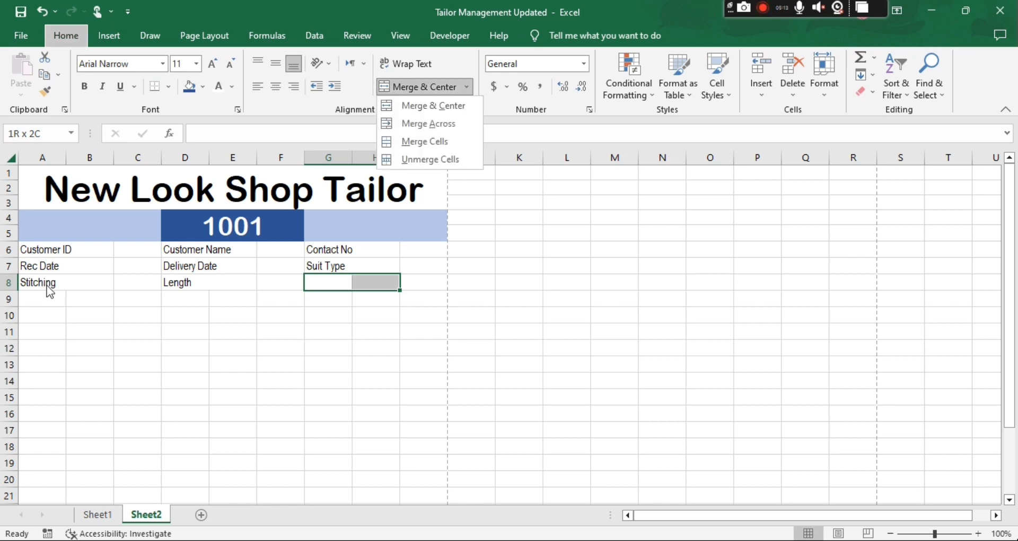
pyautogui.write('mShoulder')
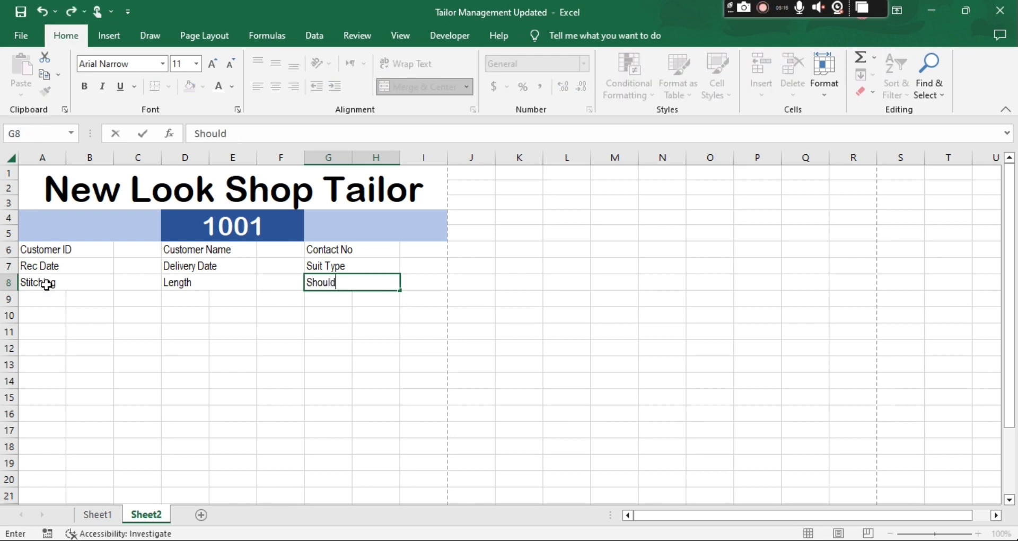
pyautogui.press('Return')
# Merge cells A9:B9 below the "Stitching" label
pyautogui.press('Left')
pyautogui.press('Left')
pyautogui.press('Left')
pyautogui.press('Left')
pyautogui.press('Left')
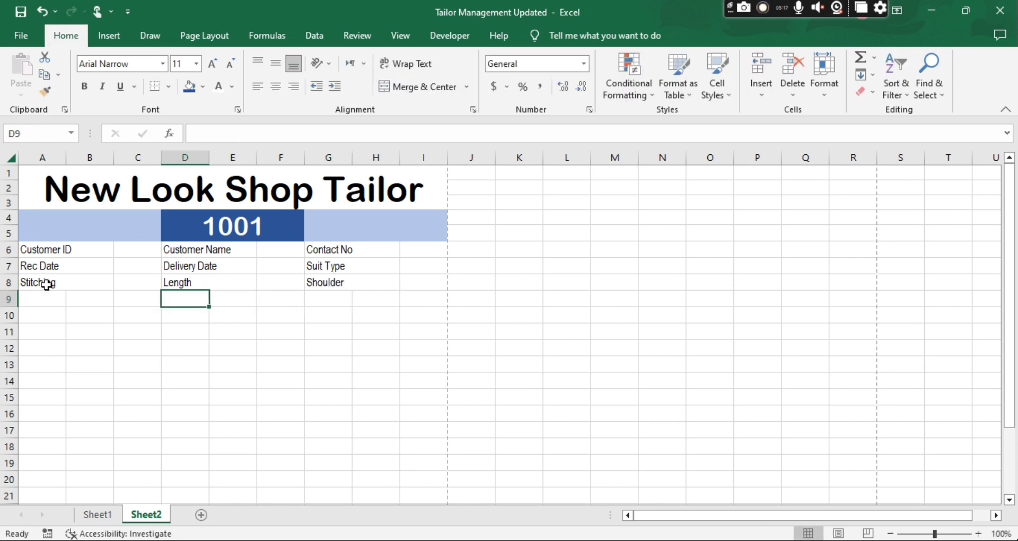
pyautogui.hotkey('shift', 'Left')
pyautogui.hotkey('alt', 'h')
pyautogui.press('m')
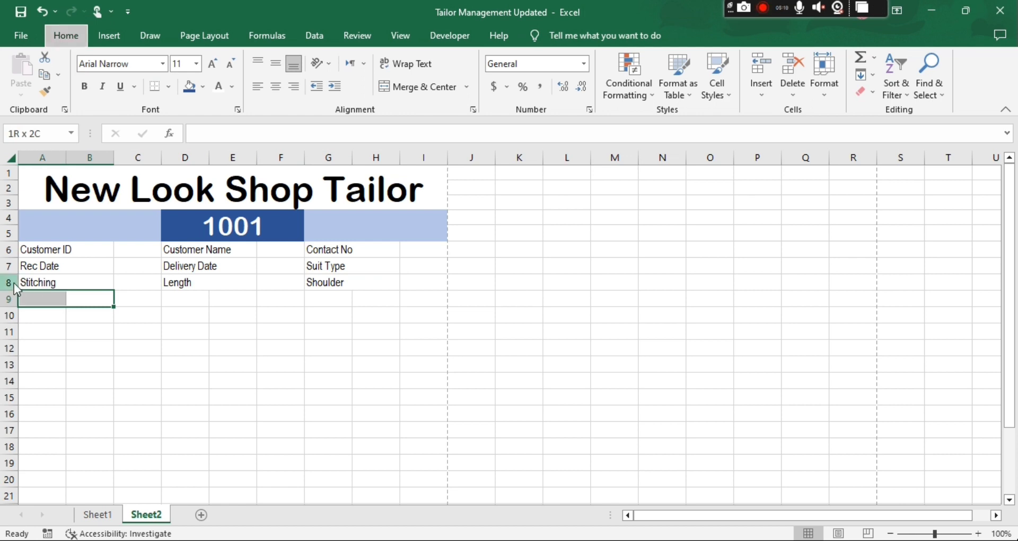
pyautogui.press('m')
# Merge cells D9:E9 below the "Length" label
pyautogui.press('Right')
pyautogui.press('Right')
pyautogui.hotkey('shift', 'Right')
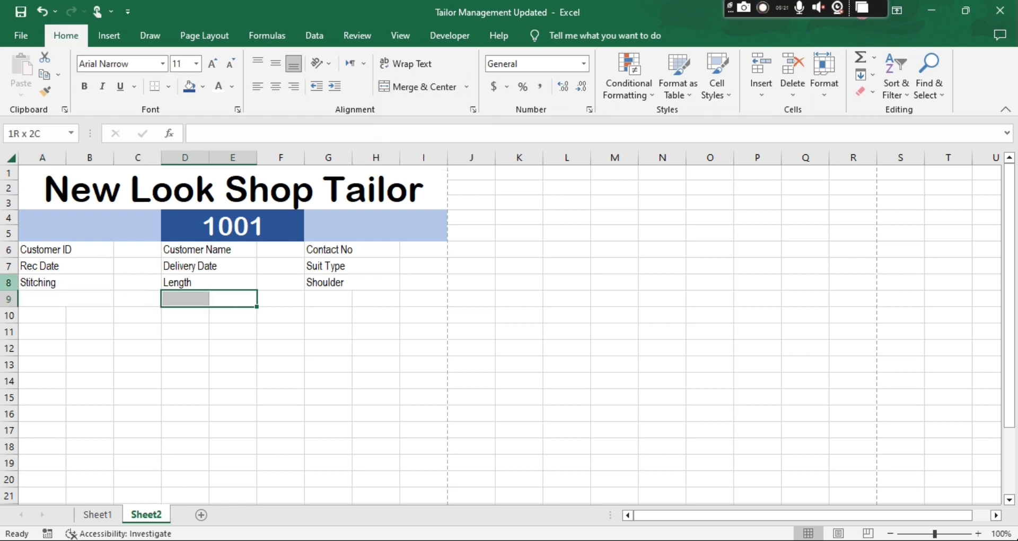
pyautogui.hotkey('alt', 'h')
pyautogui.press('m')
pyautogui.press('m')
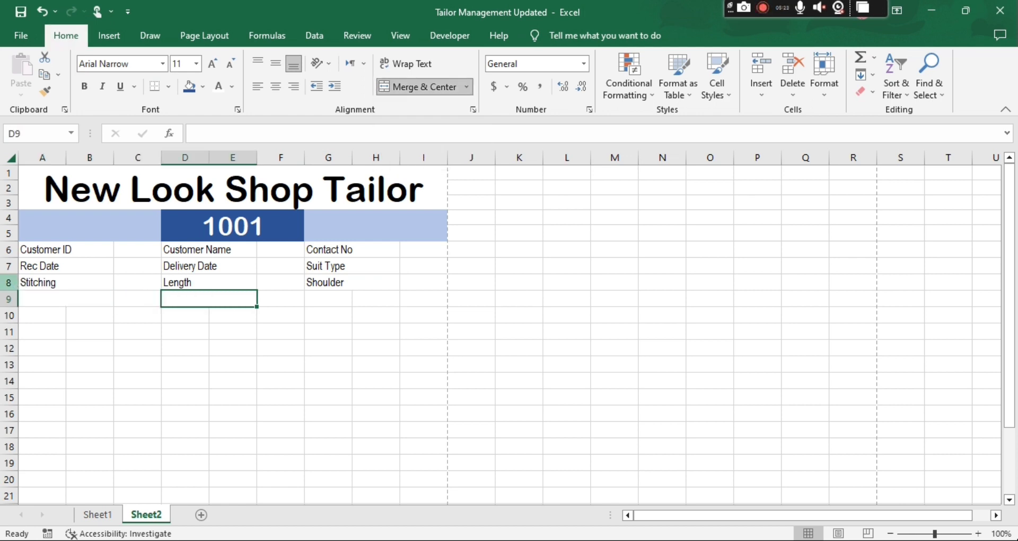
# Merge cells G9:H9 below the "Shoulder" label
pyautogui.press('Right')
pyautogui.press('Right')
pyautogui.press('Right')
pyautogui.hotkey('shift', 'Left')
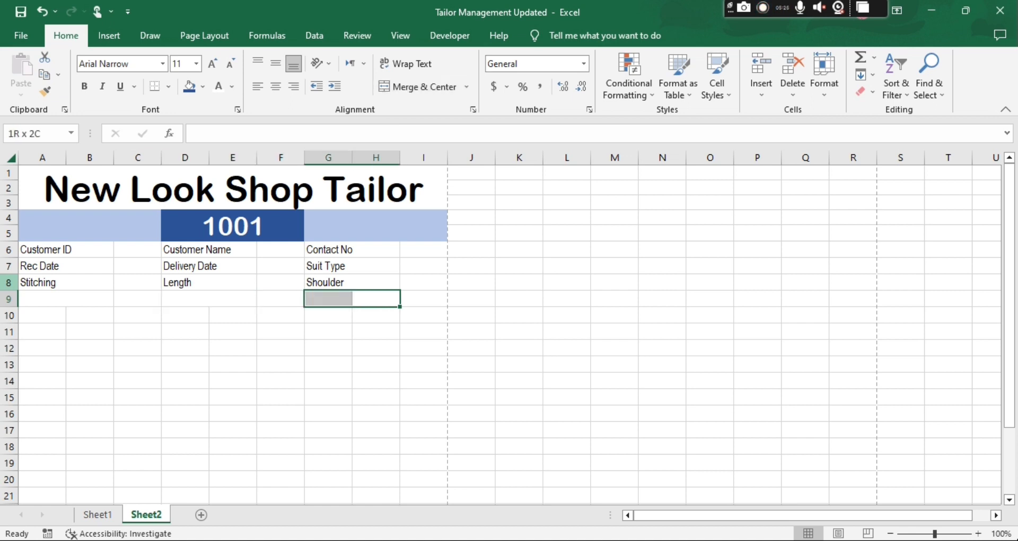
pyautogui.hotkey('alt', 'h')
pyautogui.press('m')
pyautogui.press('m')
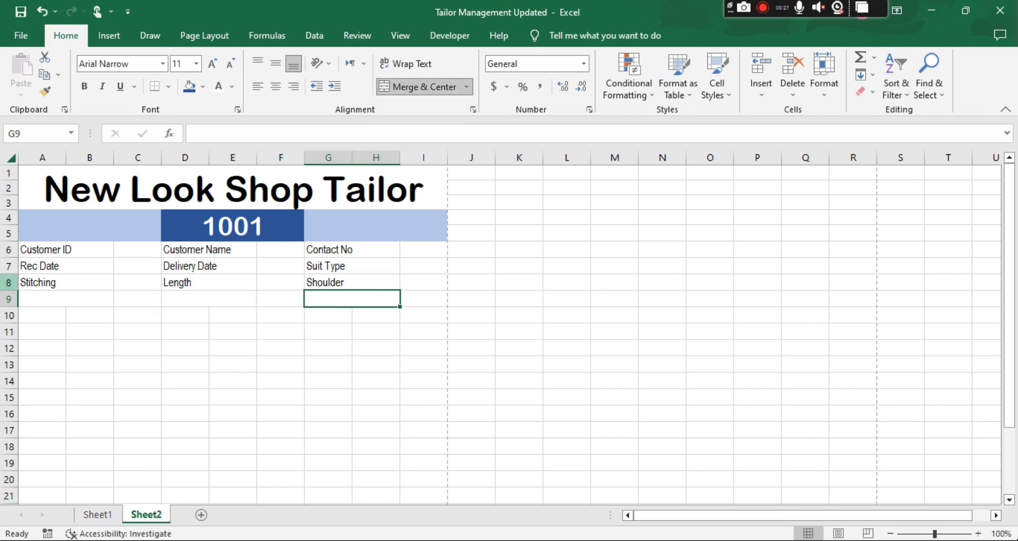
# Enter the label "Sleeves" in the merged cells A9:B9, checking the requirement list in Word for the field name
pyautogui.press('Down')
pyautogui.press('Left')
pyautogui.press('Left')
pyautogui.press('Left')
pyautogui.press('Left')
pyautogui.press('Left')
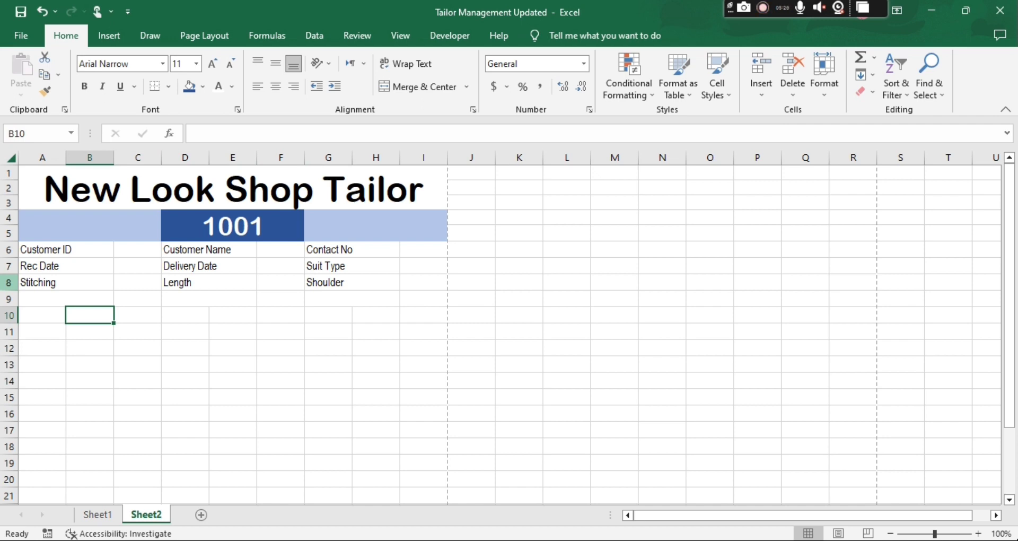
pyautogui.press('Up')
pyautogui.hotkey('shift', 'Left')
pyautogui.hotkey('alt', 'h')
pyautogui.press('m')
pyautogui.press('m')
pyautogui.hotkey('alt', 'Tab')
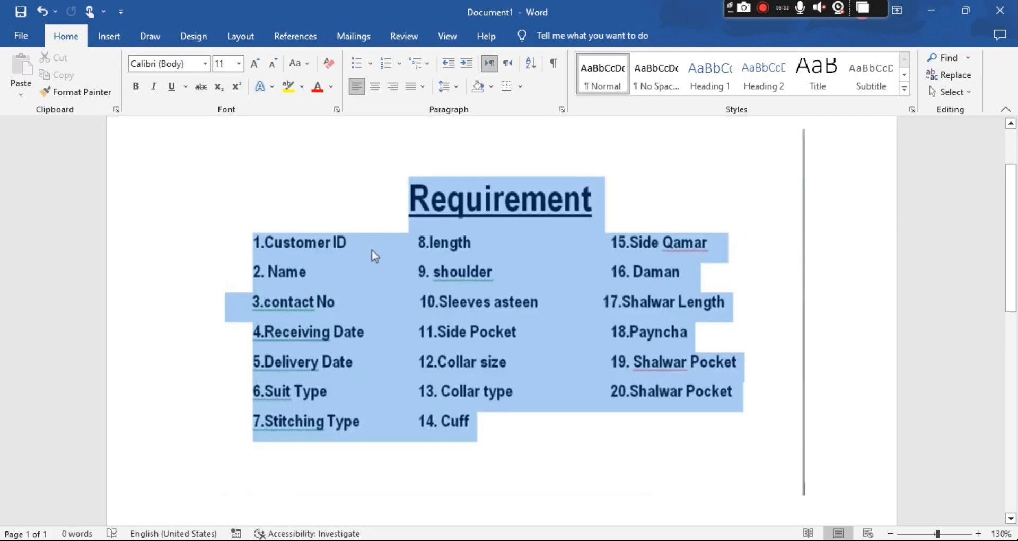
pyautogui.hotkey('alt', 'Tab')
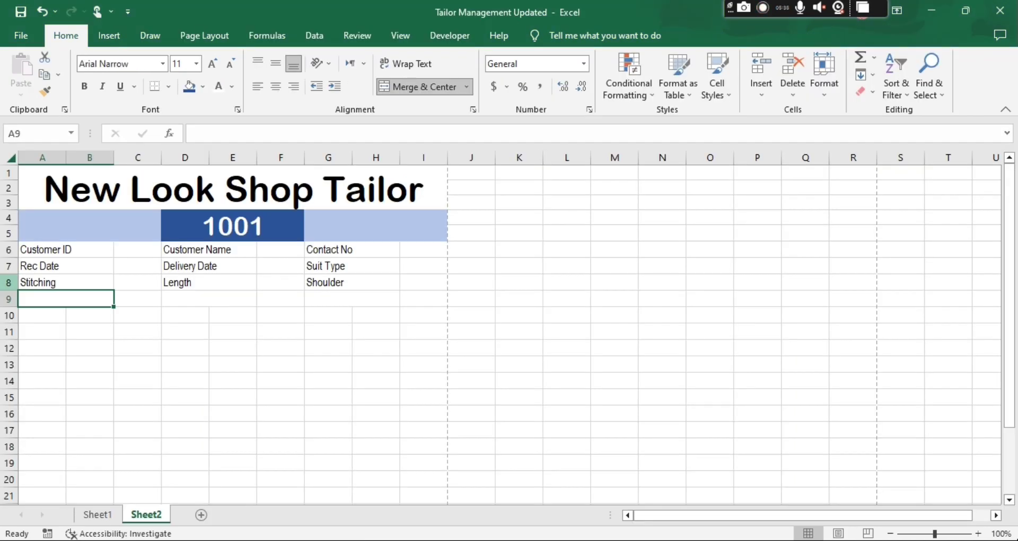
pyautogui.write('Sleev')
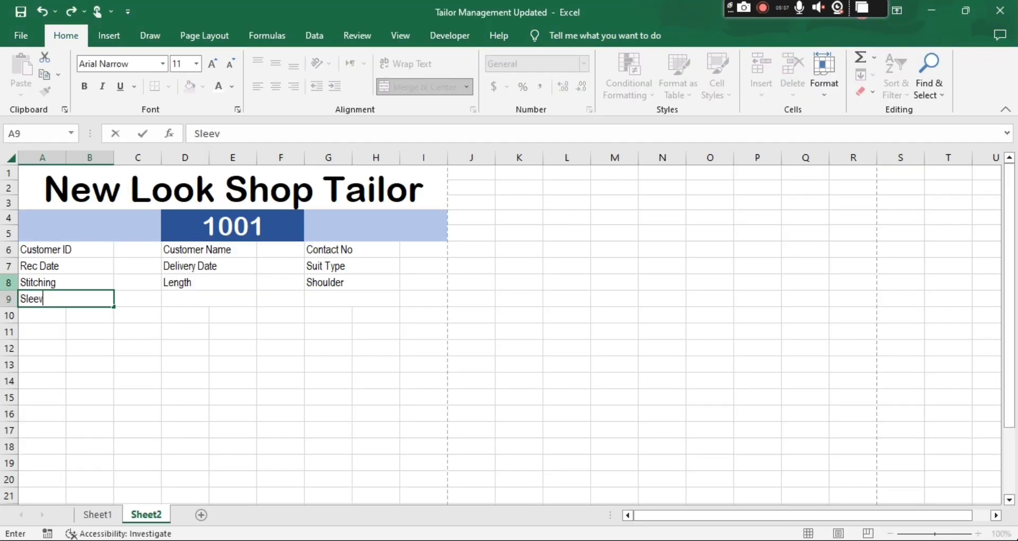
pyautogui.write('es')
pyautogui.press('Tab')
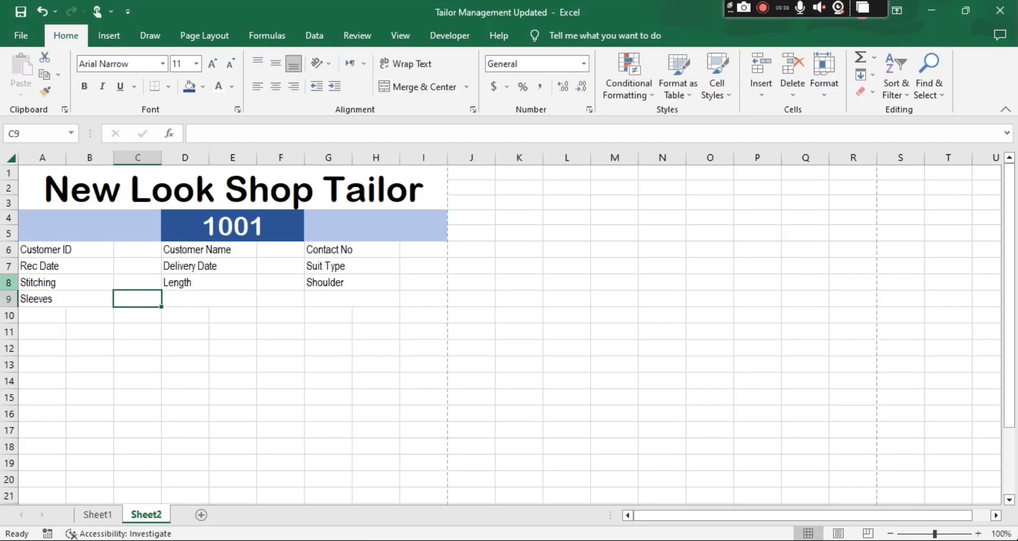
# Enter the label "Front Pocket" in the merged cells D9:E9, checking the column headers on Sheet1 for the field name
pyautogui.click(89, 513)
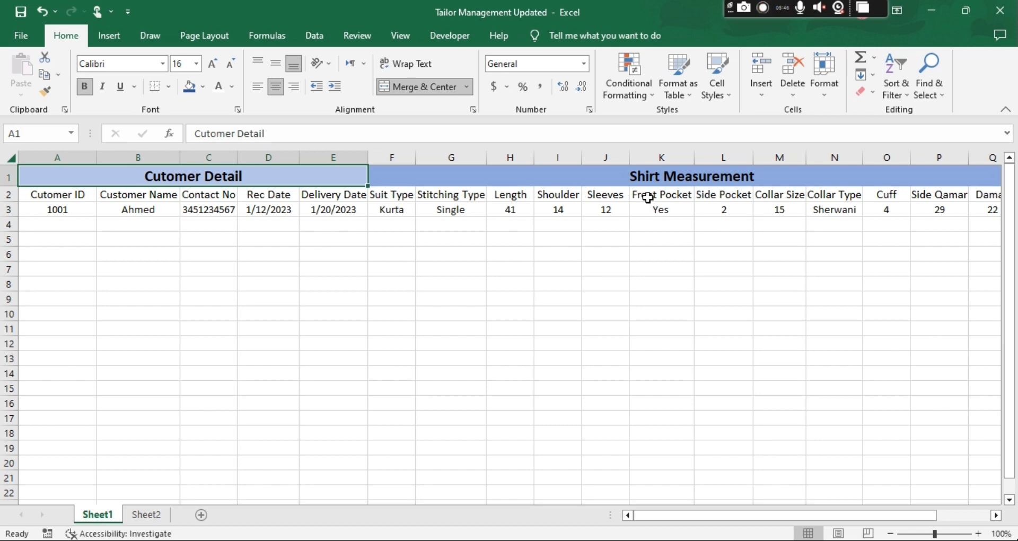
pyautogui.scroll(1, 594, 258)
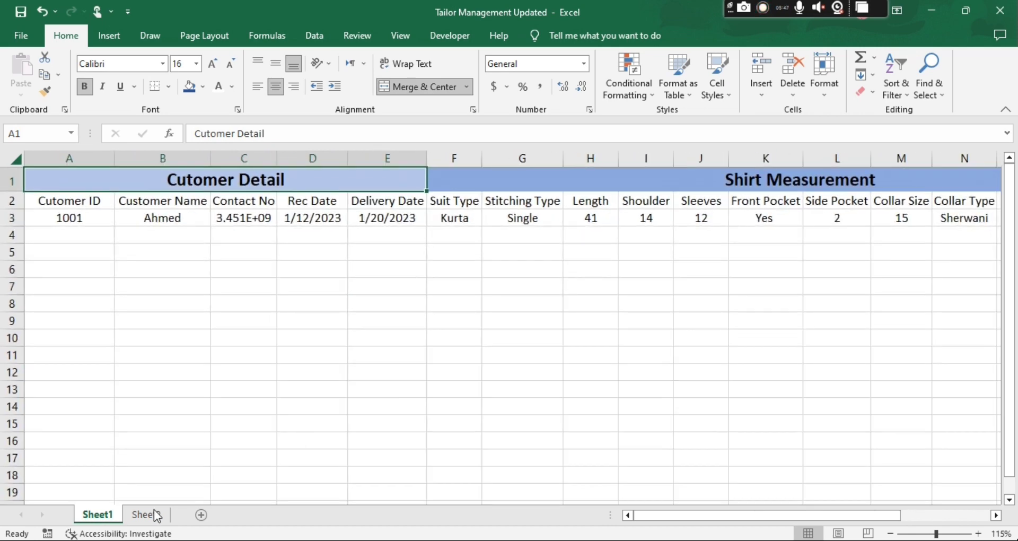
pyautogui.click(144, 515)
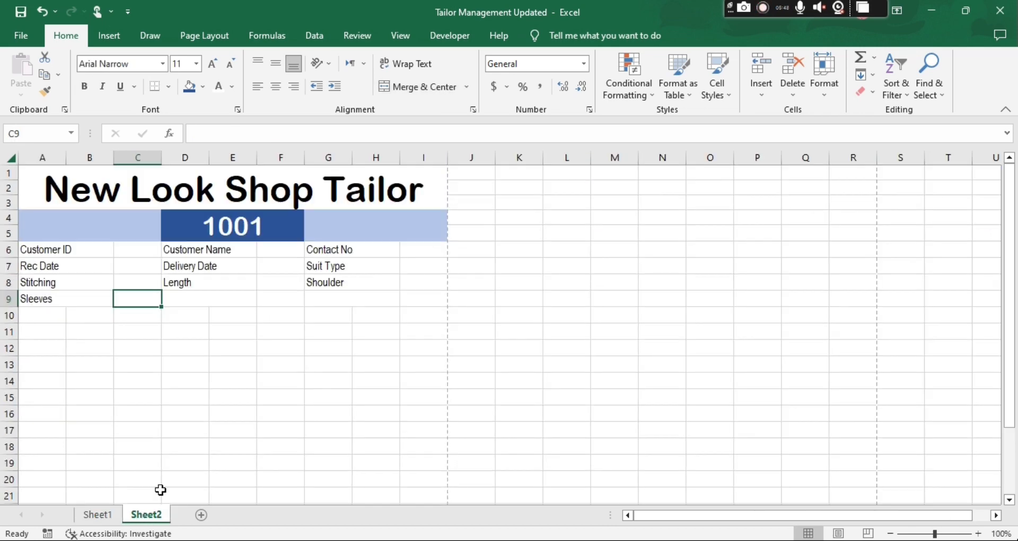
pyautogui.click(209, 302)
pyautogui.write('Fro')
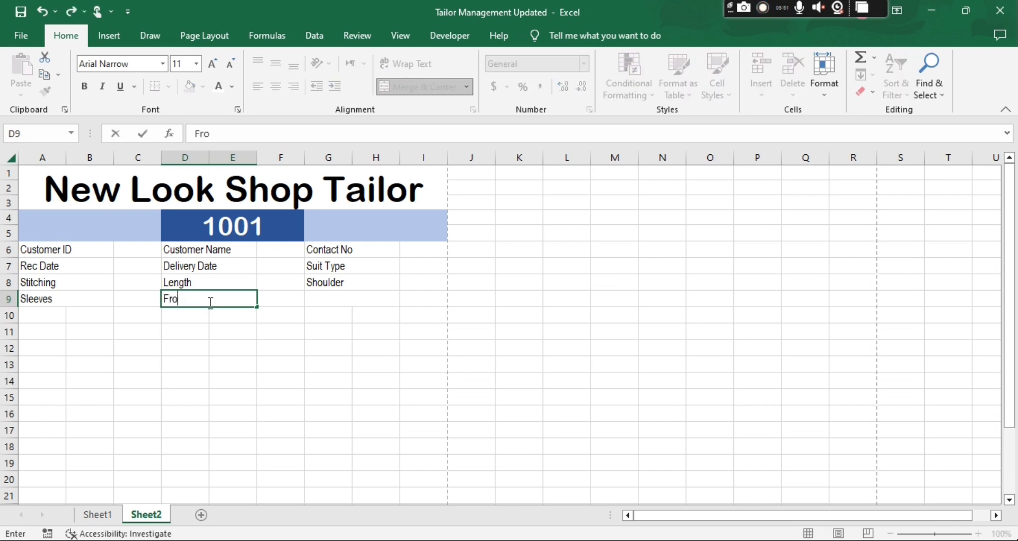
pyautogui.write('nt Pocket')
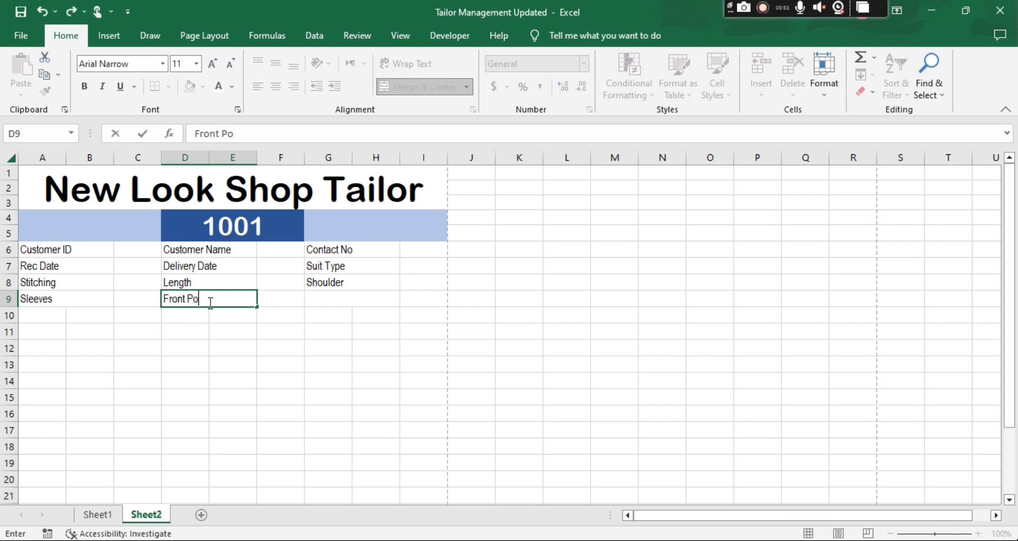
# Enter the label "Side Pocket" in the merged cells G9:H9
pyautogui.press('Tab')
pyautogui.press('Tab')
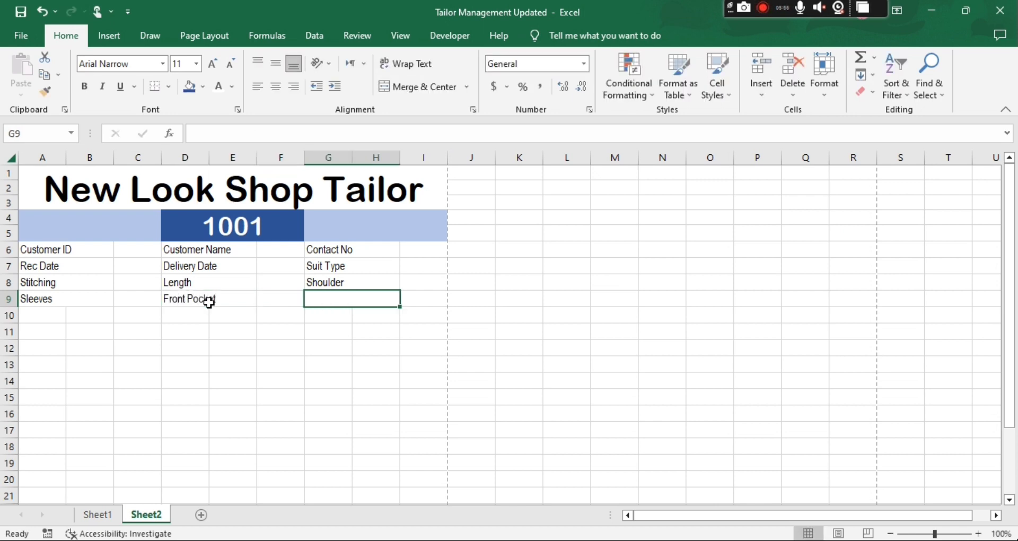
pyautogui.write('Side Pocket')
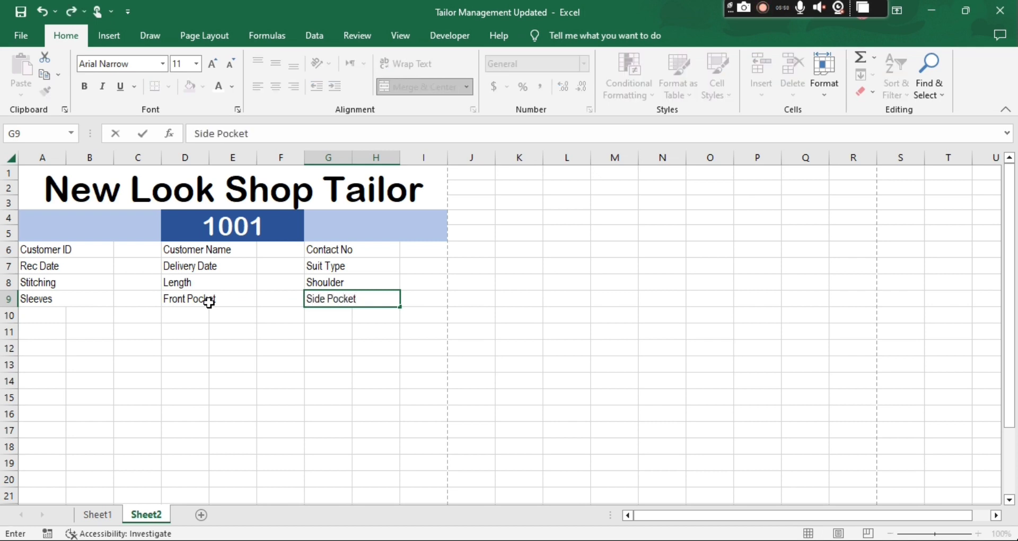
pyautogui.press('Return')
# Merge cells A10:B10 and enter the label "Collar Size" in them, checking the requirement list in Word for the field name
pyautogui.press('Left')
pyautogui.press('Left')
pyautogui.press('Left')
pyautogui.press('Left')
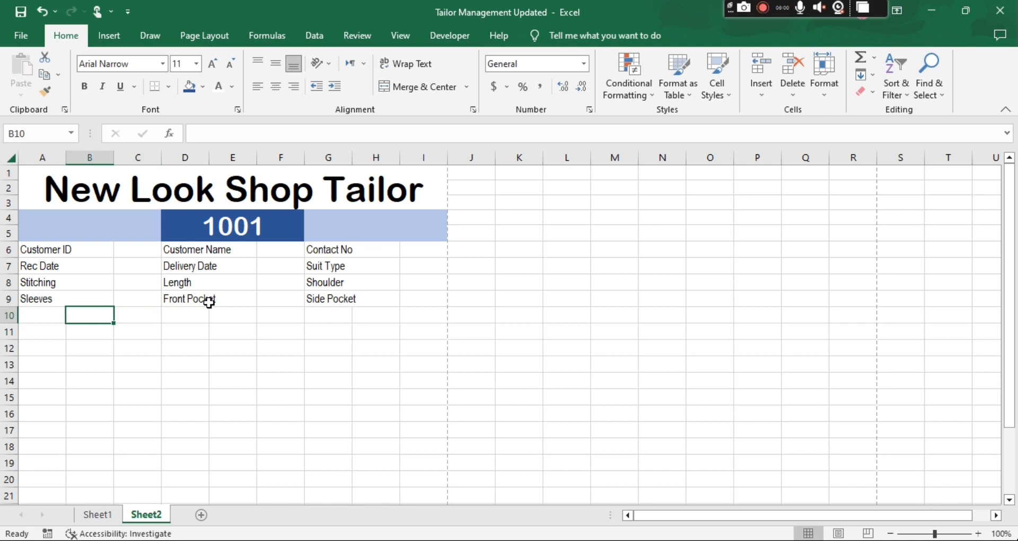
pyautogui.hotkey('alt', 'Tab')
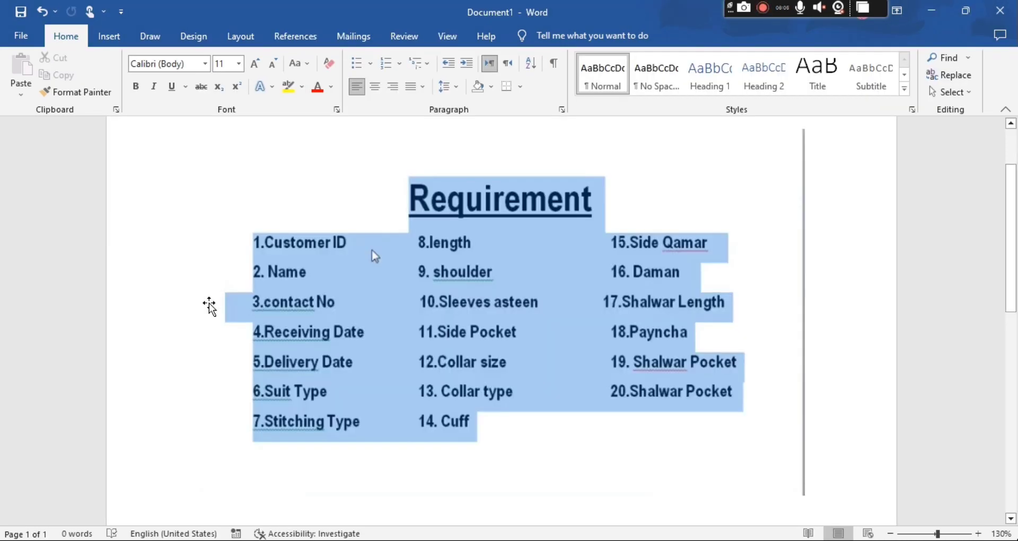
pyautogui.hotkey('alt', 'Tab')
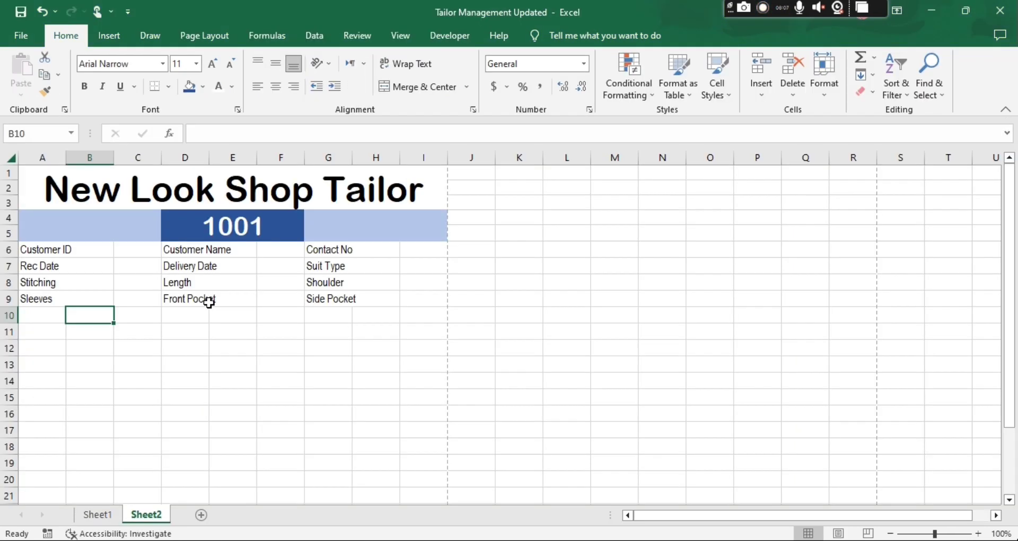
pyautogui.press('Left')
pyautogui.hotkey('shift', 'Right')
pyautogui.hotkey('alt', 'h')
pyautogui.press('m')
pyautogui.press('m')
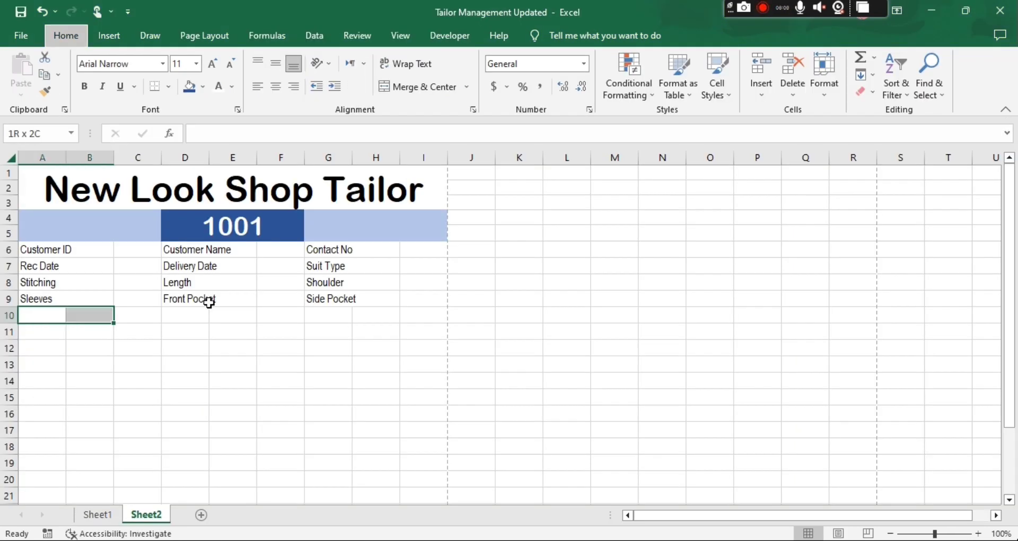
pyautogui.write('Collar')
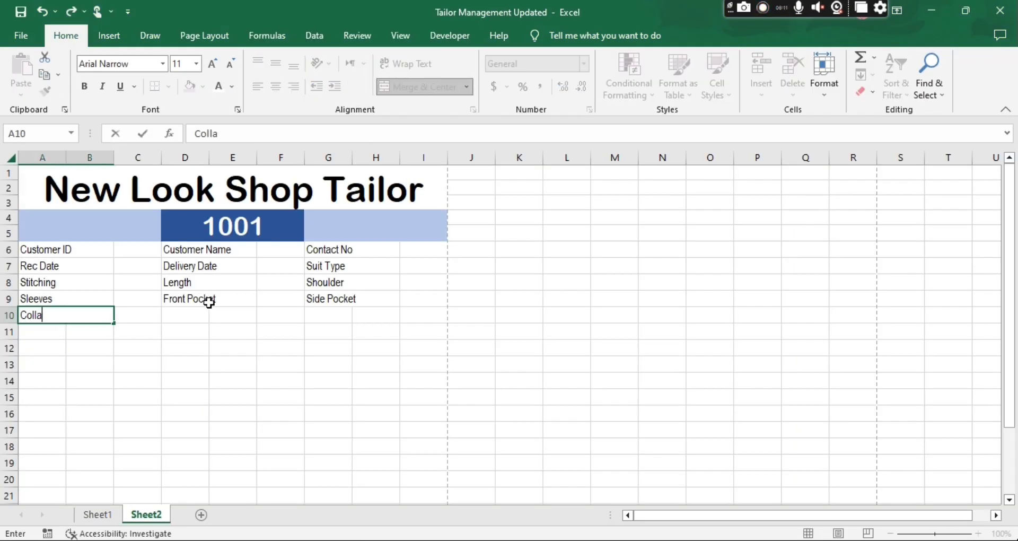
pyautogui.press('BackSpace')
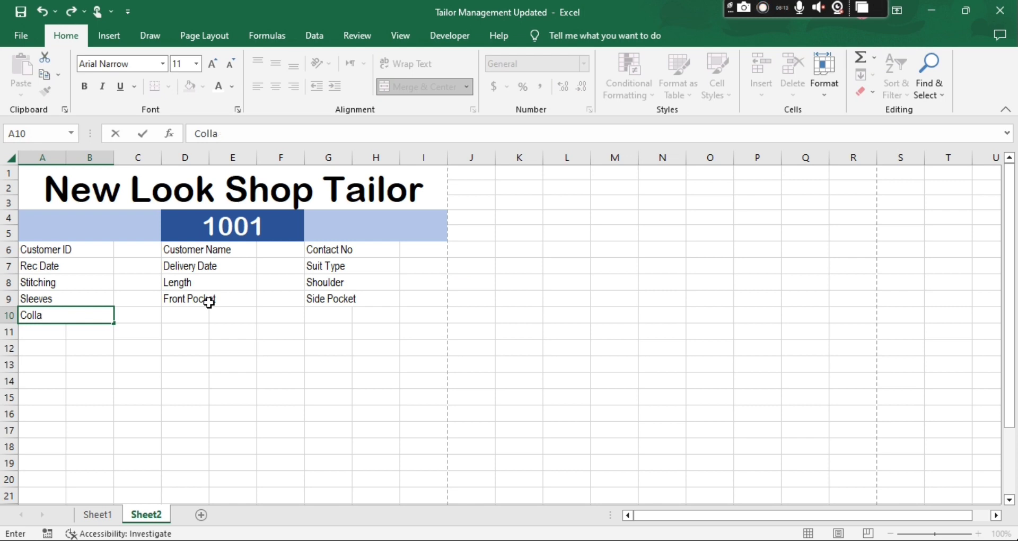
pyautogui.write('r Size')
# Merge cells D10:E10 and enter the label "Collar Type" in them
pyautogui.click(209, 304)
pyautogui.hotkey('shift', 'Right')
pyautogui.hotkey('shift', 'Right')
pyautogui.hotkey('shift', 'Left')
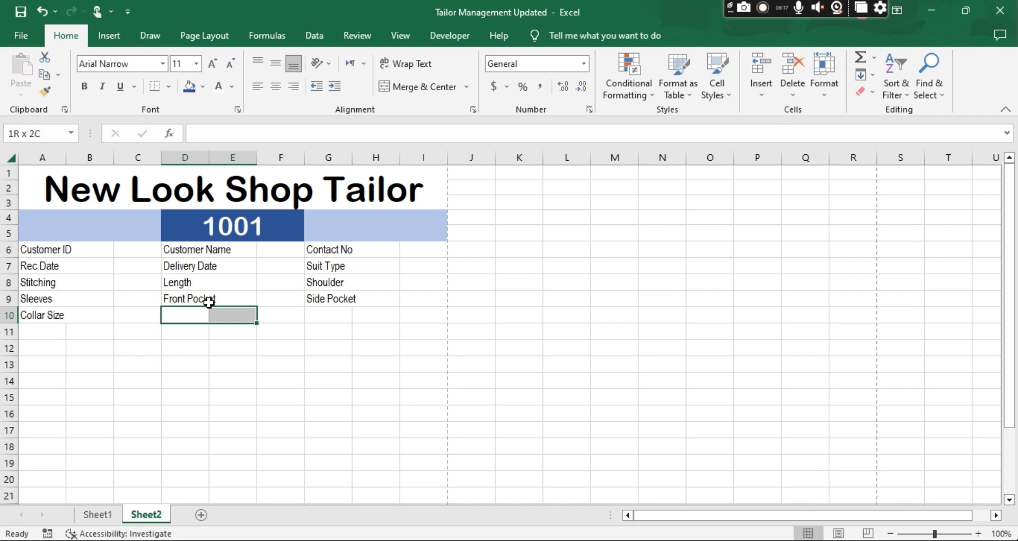
pyautogui.hotkey('alt', 'h')
pyautogui.write('mc')
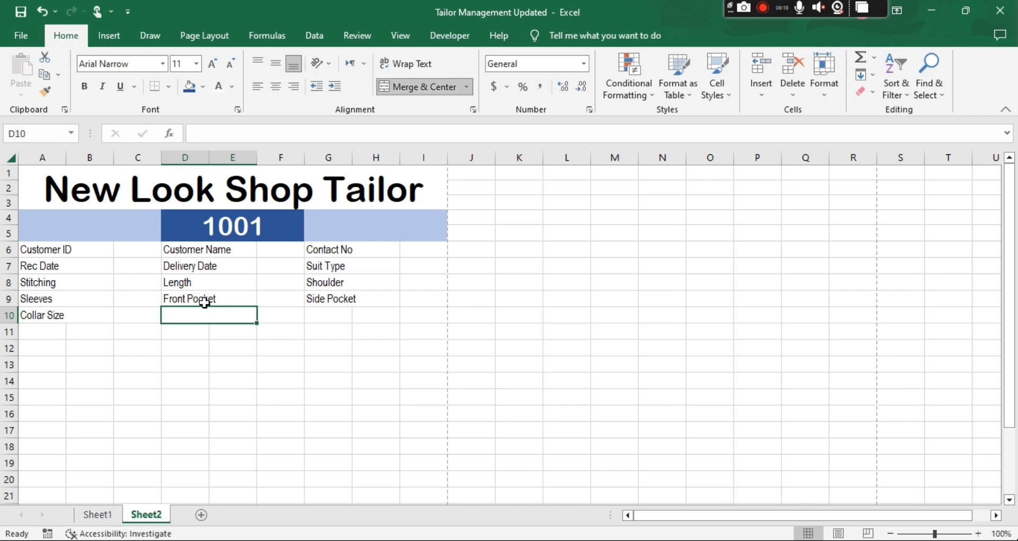
pyautogui.write('Collar Ty')
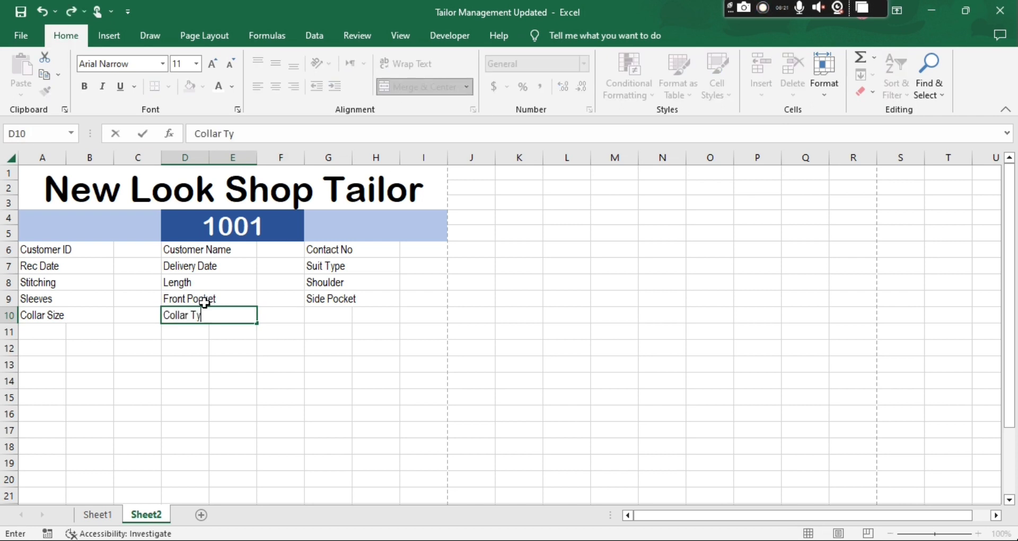
pyautogui.write('pe')
# Merge cells G10:H10 and enter the label "Cuff" in them, checking the requirement list in Word for the field name
pyautogui.press('Tab')
pyautogui.press('Tab')
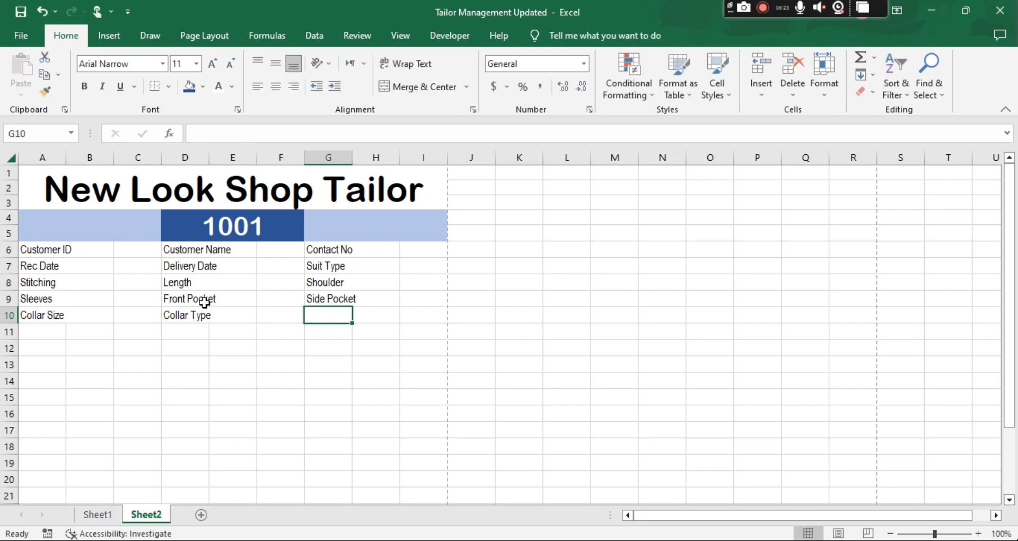
pyautogui.hotkey('shift', 'Right')
pyautogui.hotkey('alt', 'h')
pyautogui.press('m')
pyautogui.press('c')
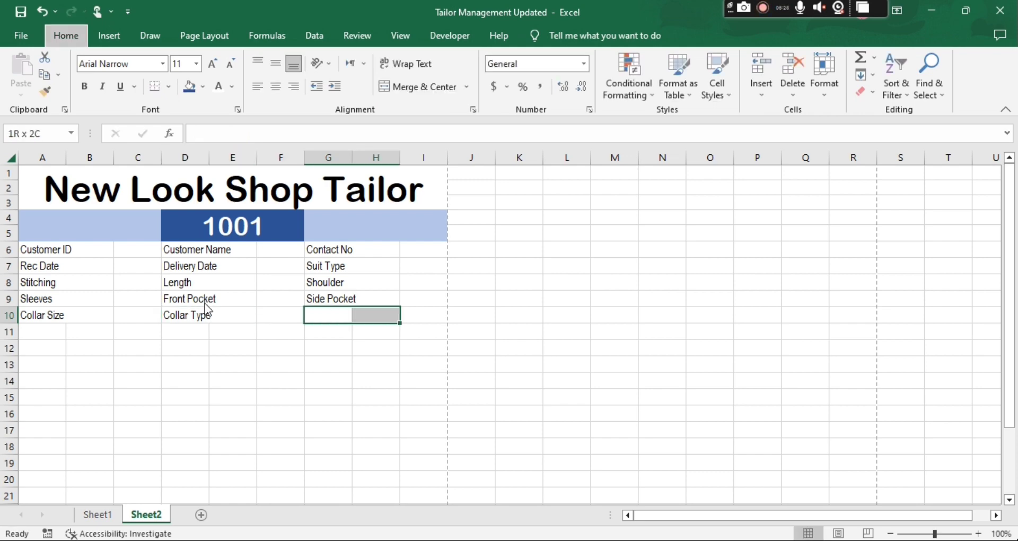
pyautogui.hotkey('alt', 'Tab')
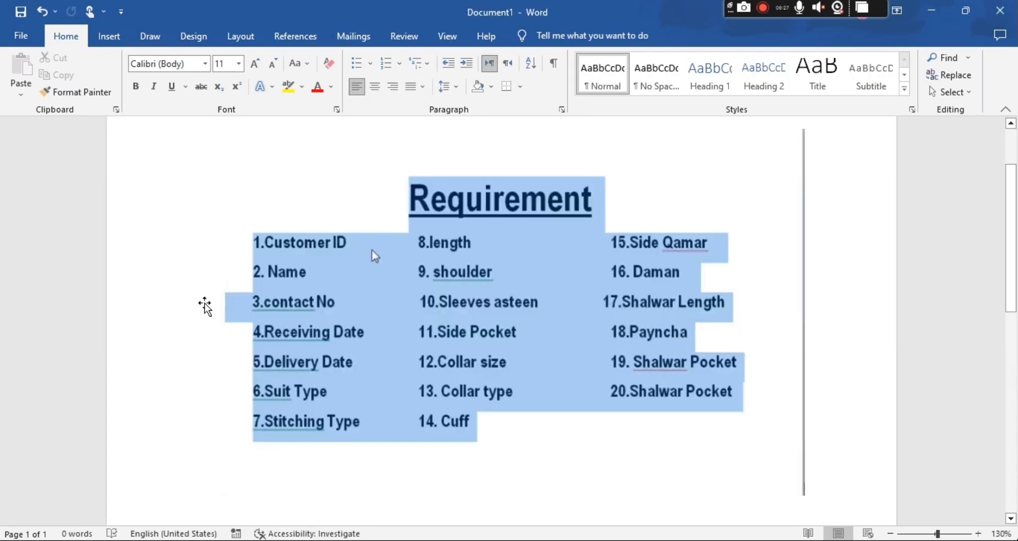
pyautogui.hotkey('alt', 'Tab')
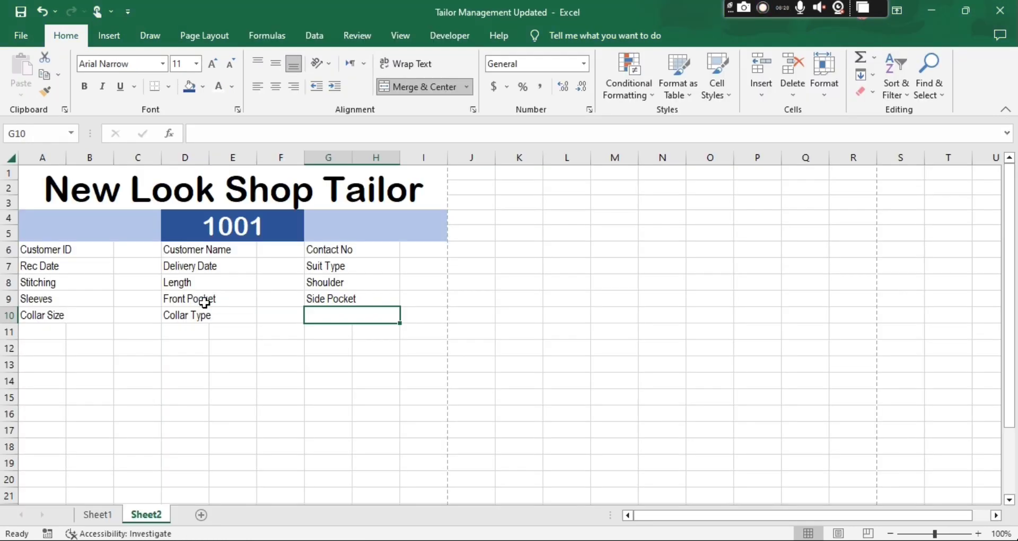
pyautogui.write('Cuff')
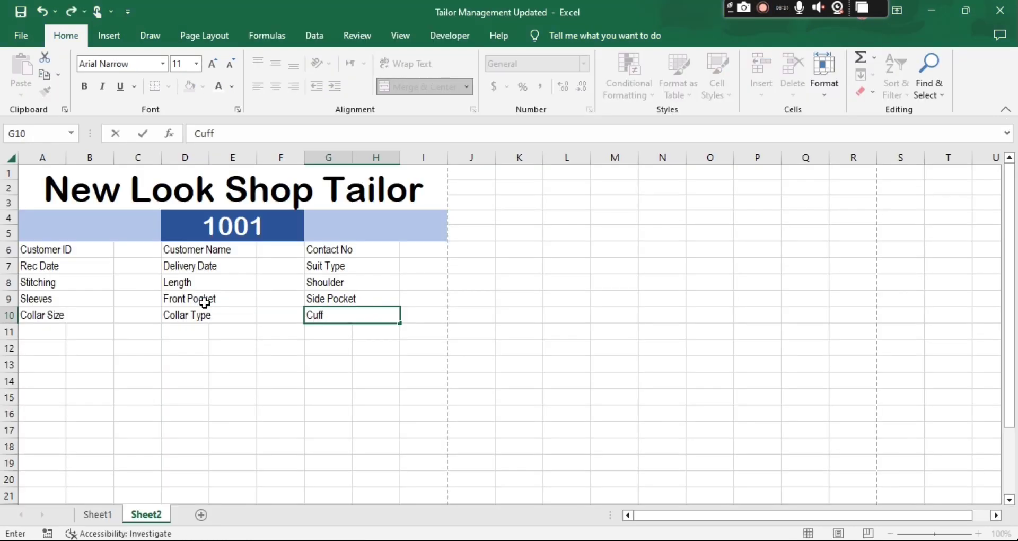
# Merge cells A11:B11 and enter the label "Side Qamar" in them, checking the requirement list in Word for the field name
pyautogui.press('Return')
pyautogui.press('Left')
pyautogui.press('Left')
pyautogui.press('Left')
pyautogui.press('Left')
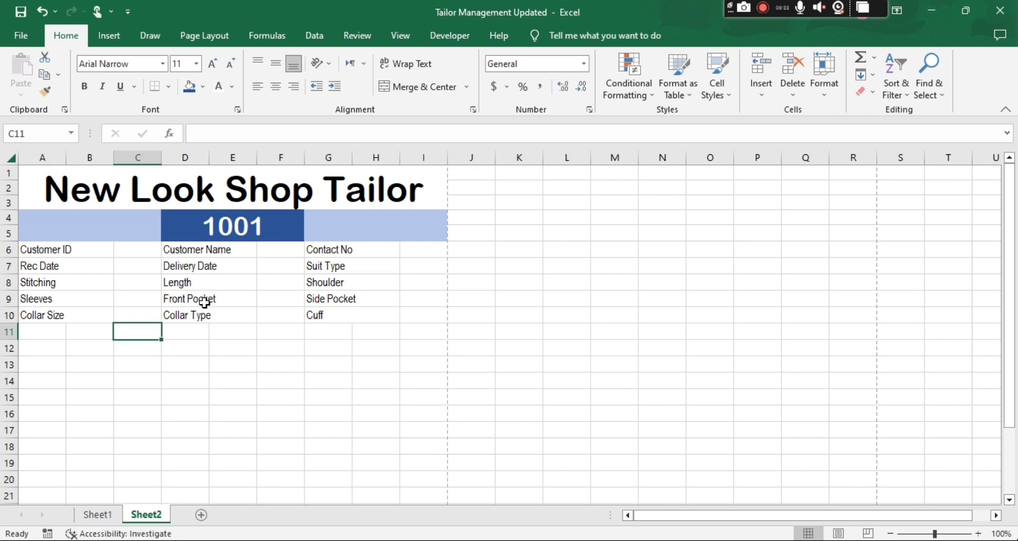
pyautogui.hotkey('alt', 'Tab')
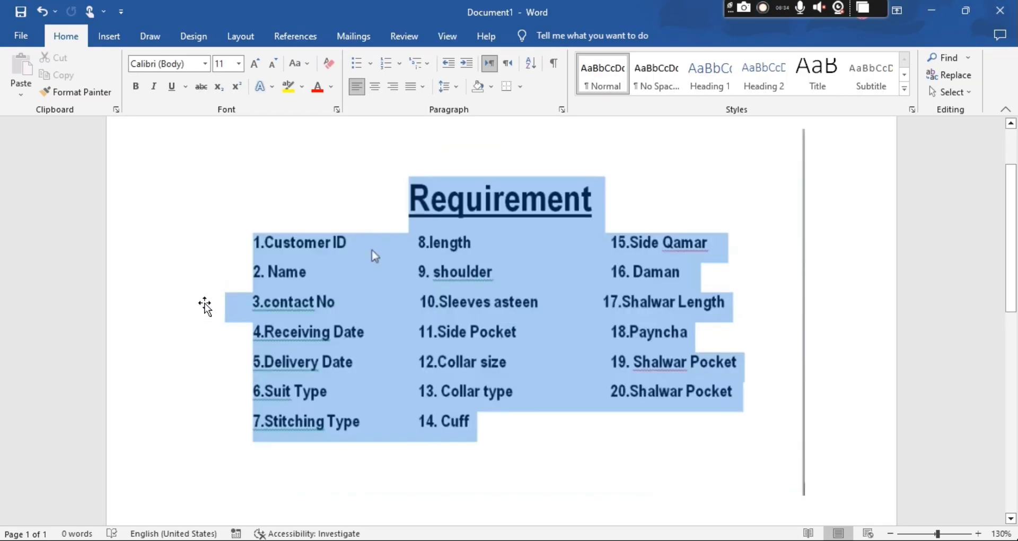
pyautogui.hotkey('alt', 'Tab')
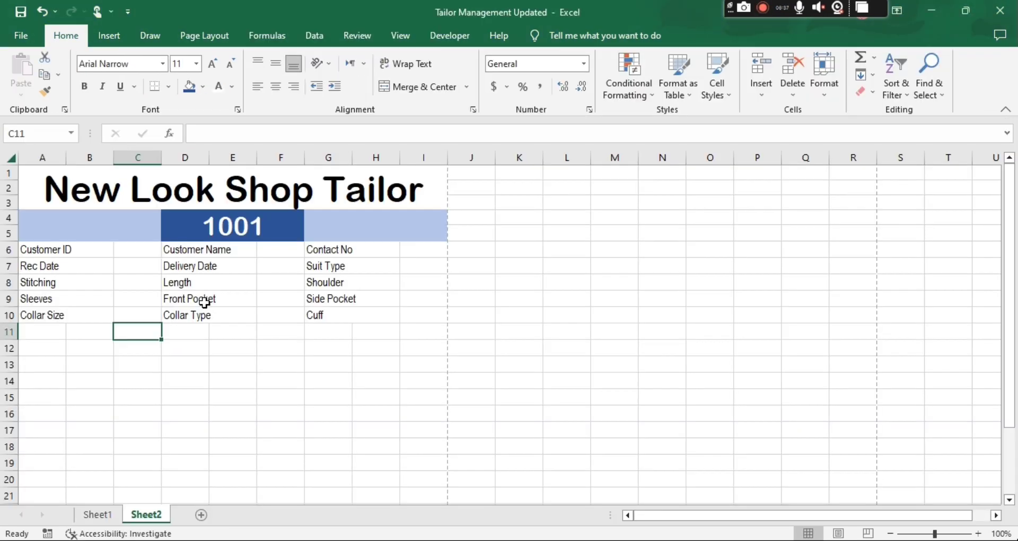
pyautogui.press('Left')
pyautogui.hotkey('shift', 'Left')
pyautogui.hotkey('alt', 'h')
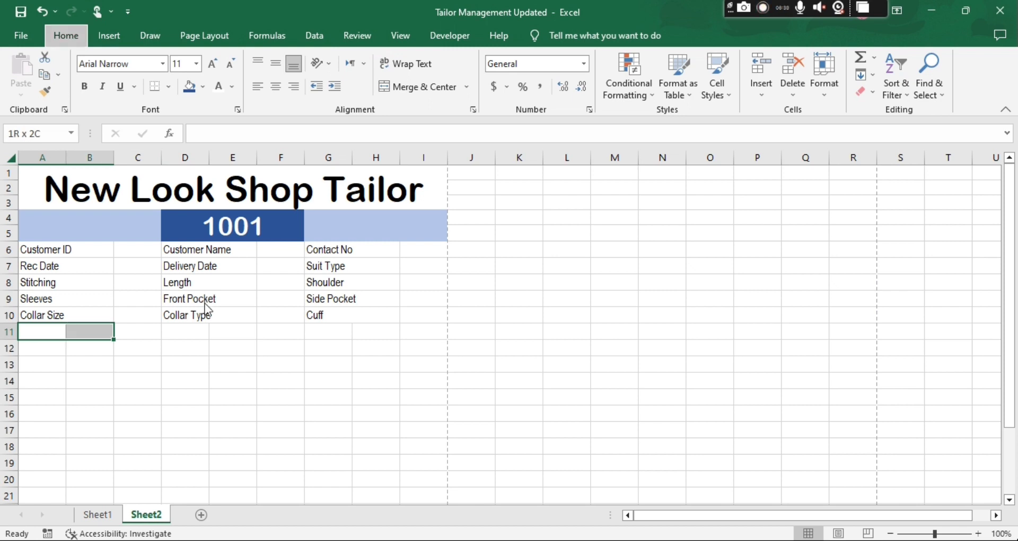
pyautogui.write('mmSidde')
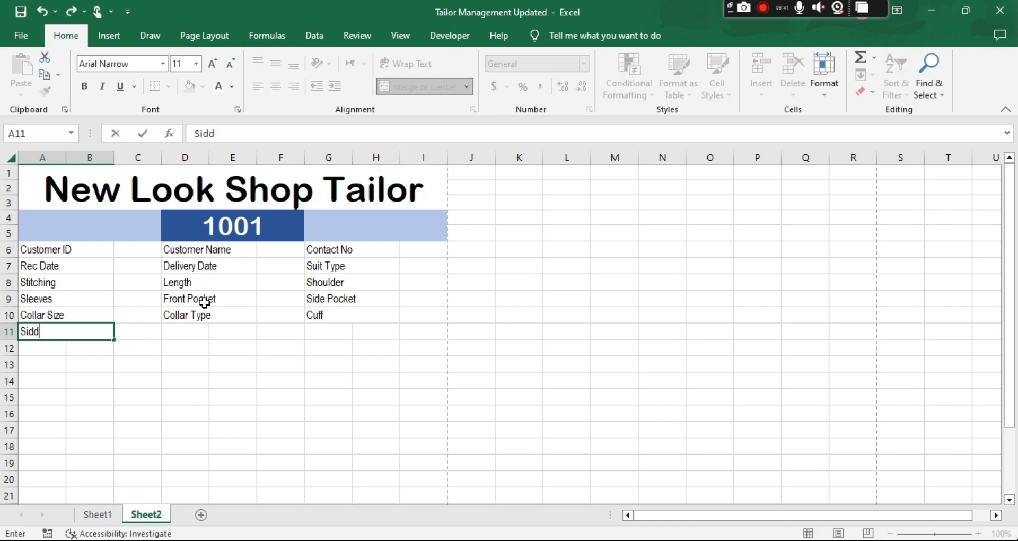
pyautogui.press('BackSpace')
pyautogui.press('BackSpace')
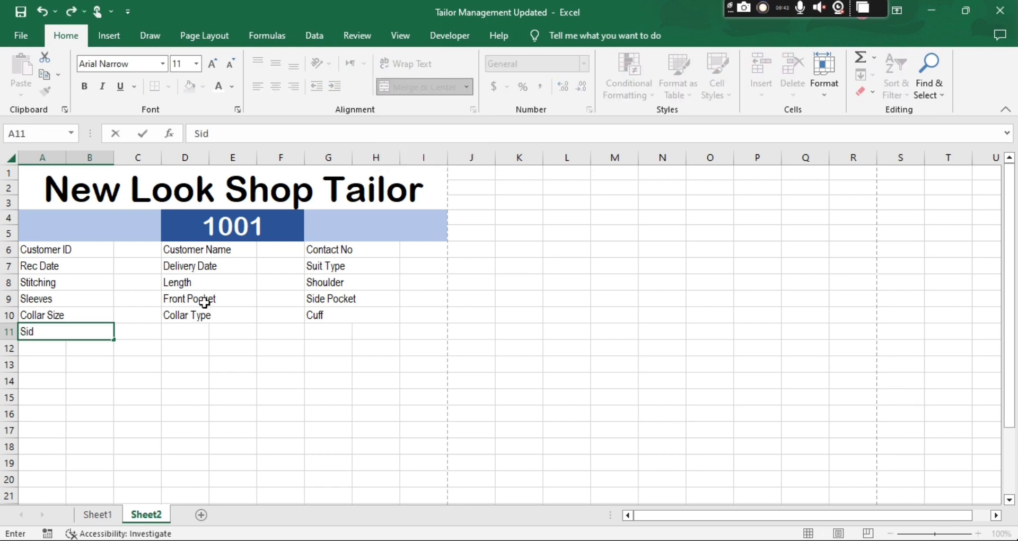
pyautogui.write('e Qamar')
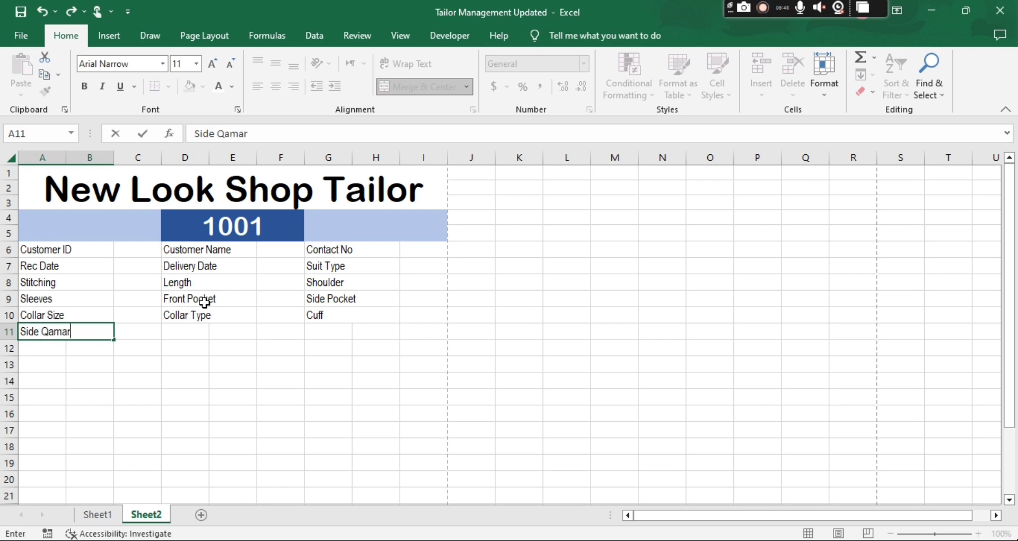
# Merge cells D11:E11 and enter the label "Daman" in them
pyautogui.press('Tab')
pyautogui.press('Tab')
pyautogui.hotkey('shift', 'Right')
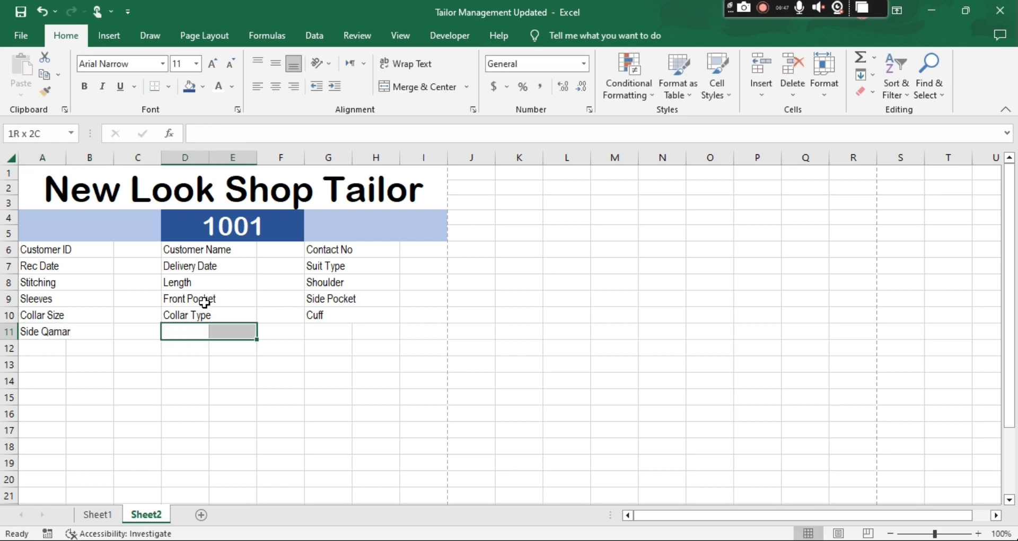
pyautogui.press('alt')
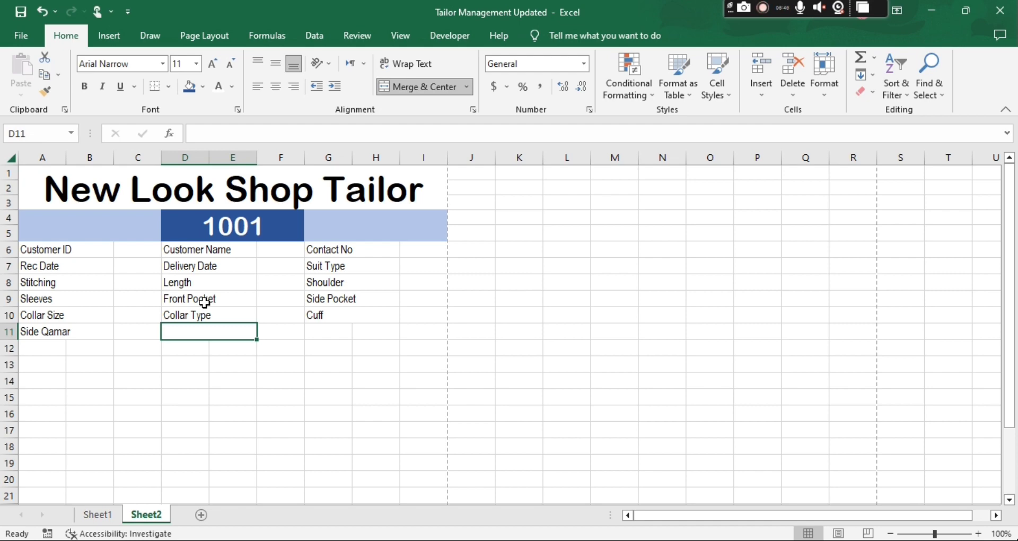
pyautogui.write('Daman')
pyautogui.press('Tab')
# Check the remaining fields in the Word requirement list, merge cells G11:H11 in the Excel slip and close the Research pane
pyautogui.press('Tab')
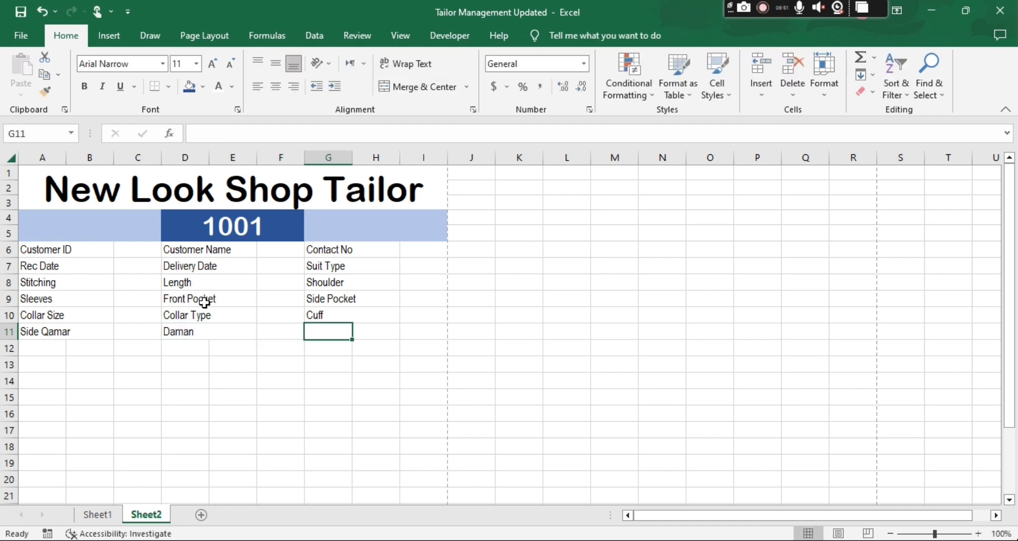
pyautogui.hotkey('alt', 'Tab')
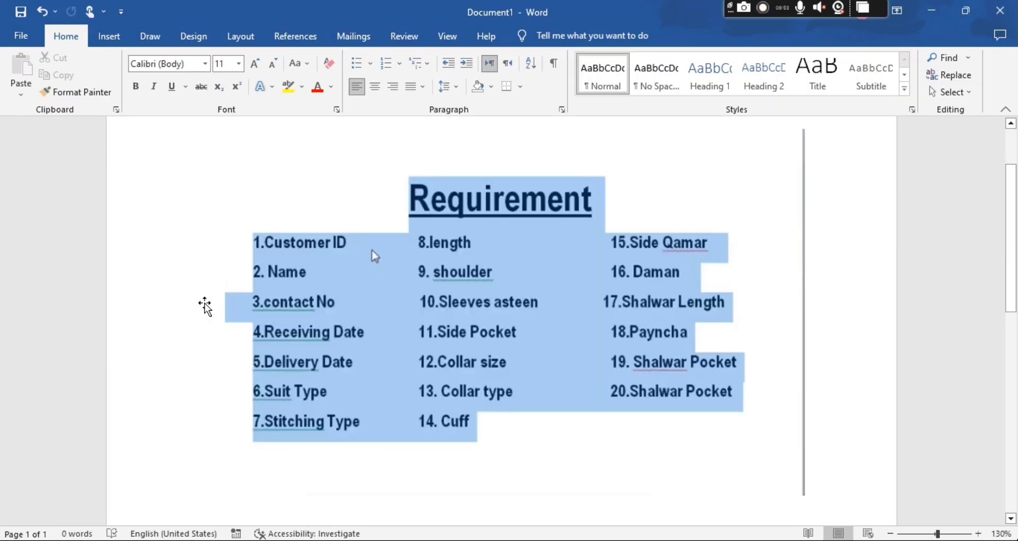
pyautogui.hotkey('alt', 'Tab')
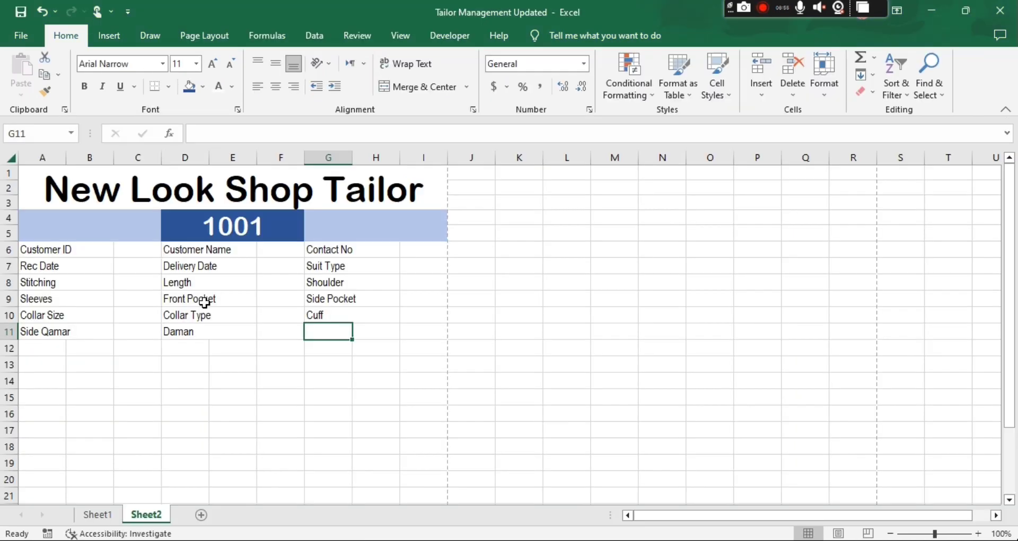
pyautogui.hotkey('shift', 'Right')
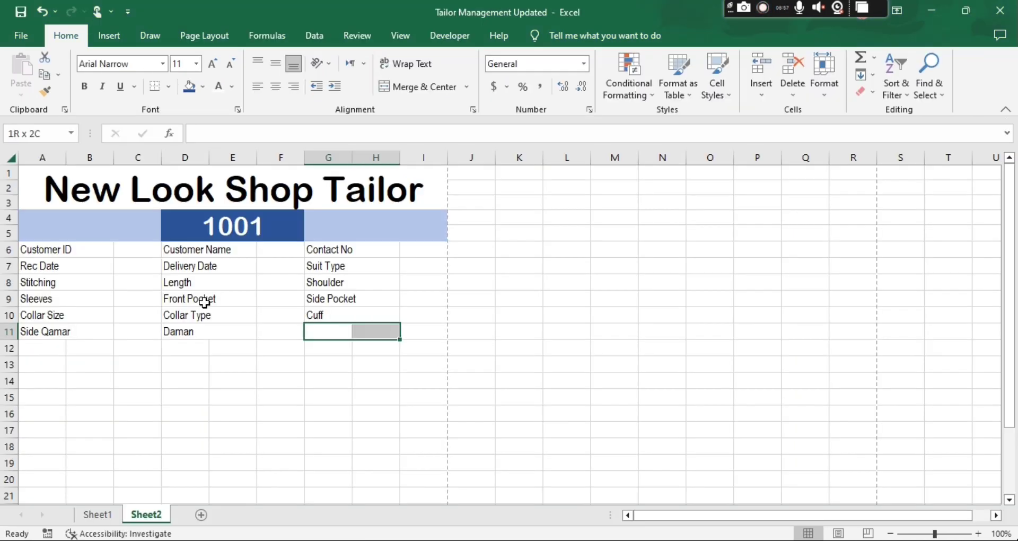
pyautogui.keyDown('alt'); pyautogui.click(205, 302); pyautogui.keyUp('alt')
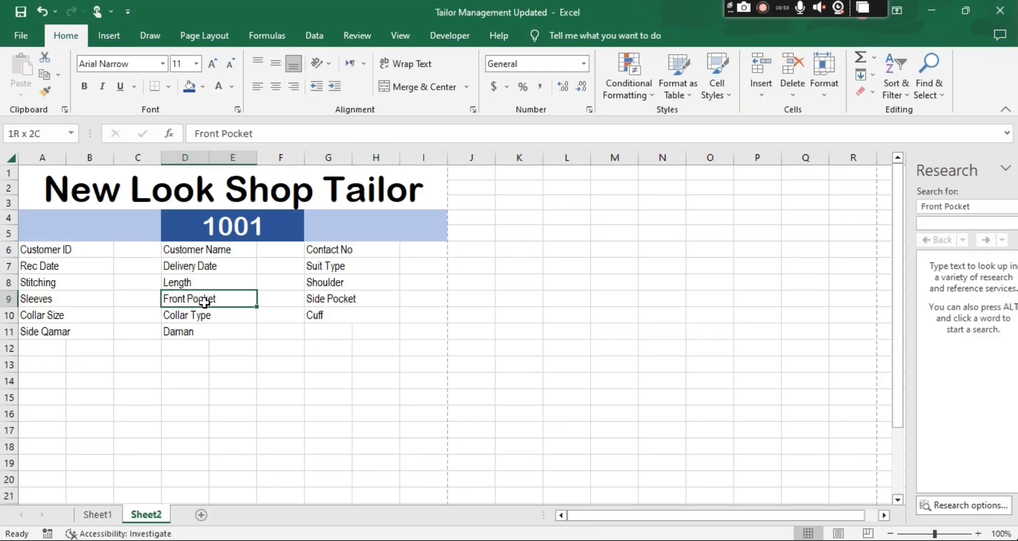
pyautogui.press('Down')
pyautogui.press('Down')
pyautogui.press('Right')
pyautogui.press('Right')
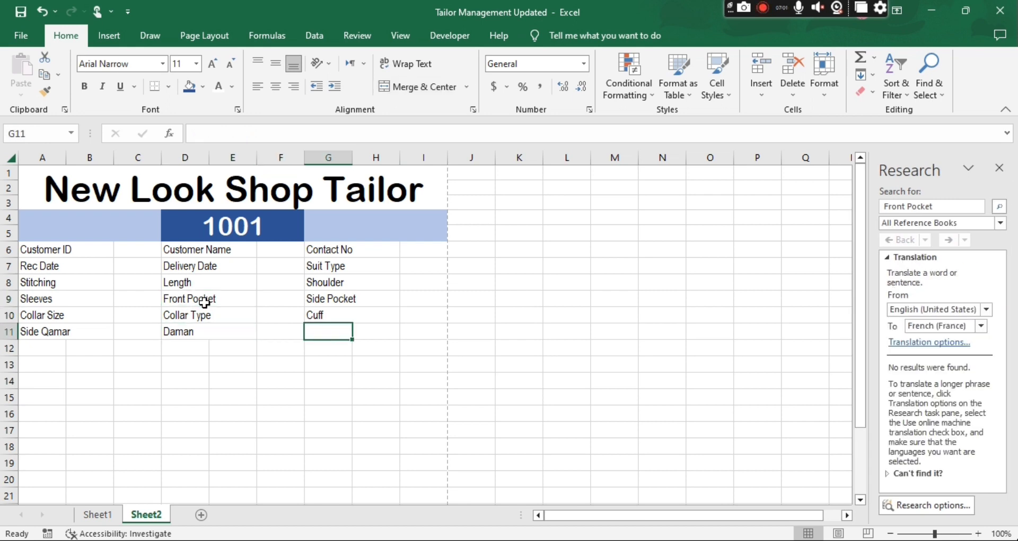
pyautogui.hotkey('shift', 'Right')
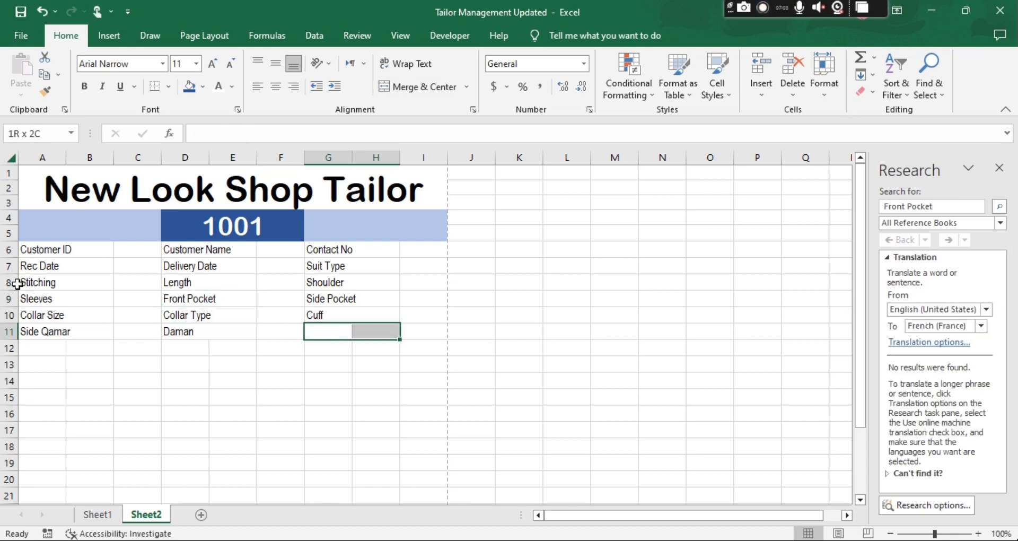
pyautogui.hotkey('alt', 'h')
pyautogui.press('m')
pyautogui.press('c')
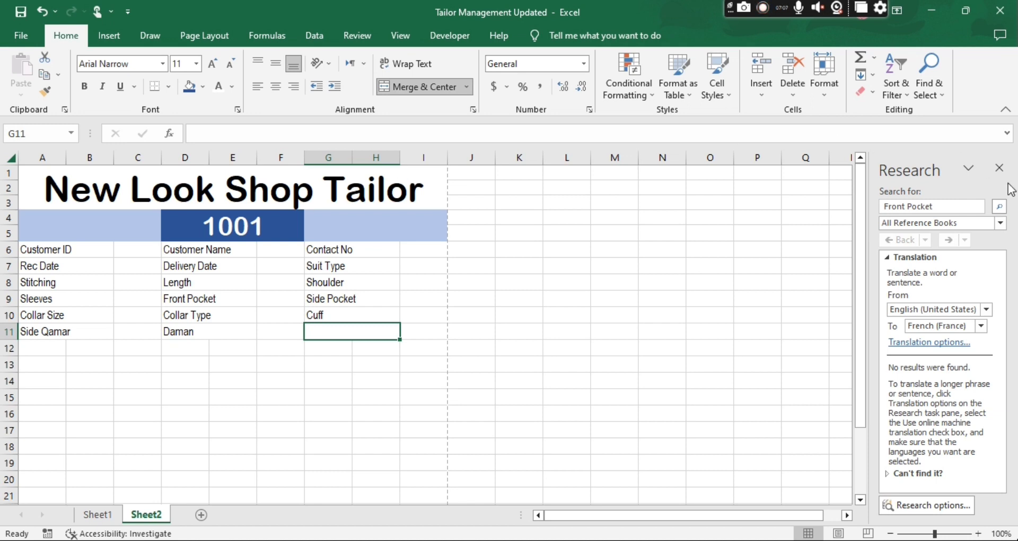
pyautogui.click(999, 169)
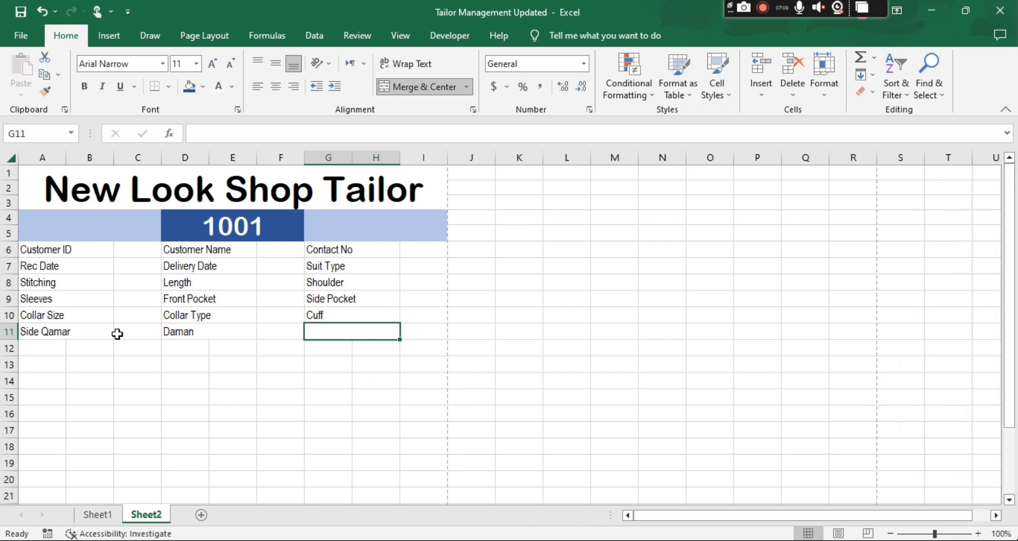
# Merge cells A12:I12 across the slip and enter the heading "Trouoser Measurement" in them
pyautogui.click(40, 348)
pyautogui.hotkey('shift', 'Right')
pyautogui.hotkey('shift', 'Right')
pyautogui.hotkey('shift', 'Right')
pyautogui.hotkey('shift', 'Right')
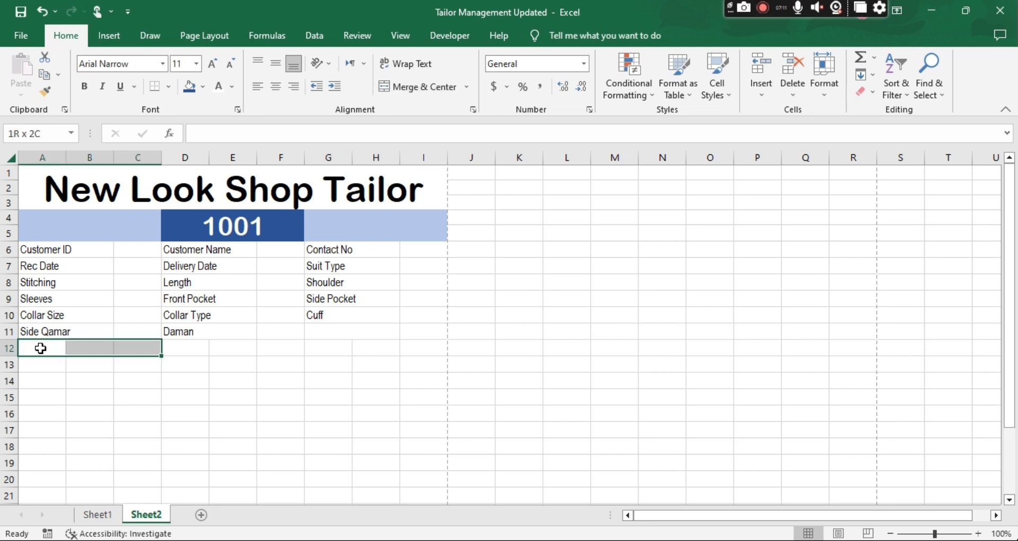
pyautogui.hotkey('shift', 'Right')
pyautogui.hotkey('shift', 'Right')
pyautogui.hotkey('shift', 'Right')
pyautogui.hotkey('shift', 'Right')
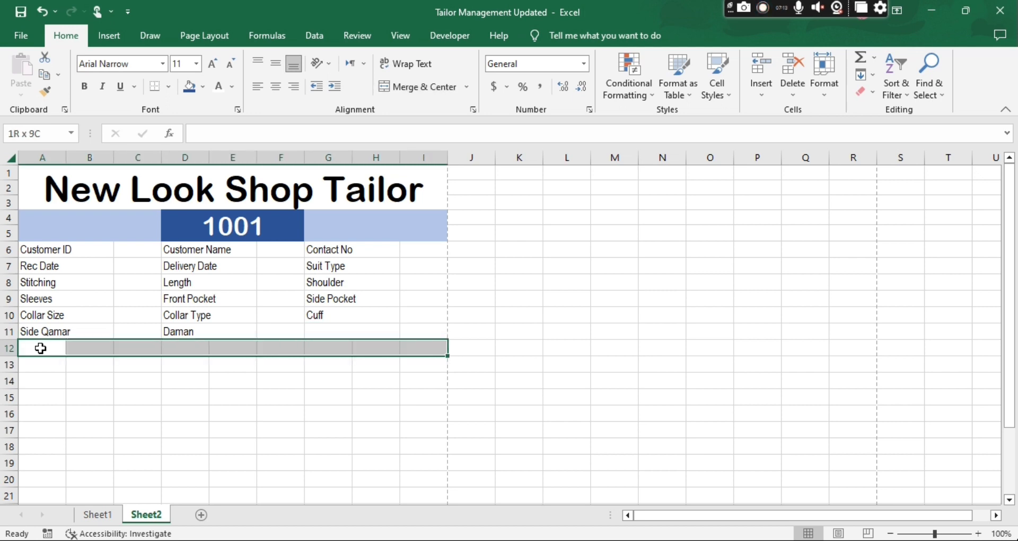
pyautogui.hotkey('alt', 'h')
pyautogui.write('m')
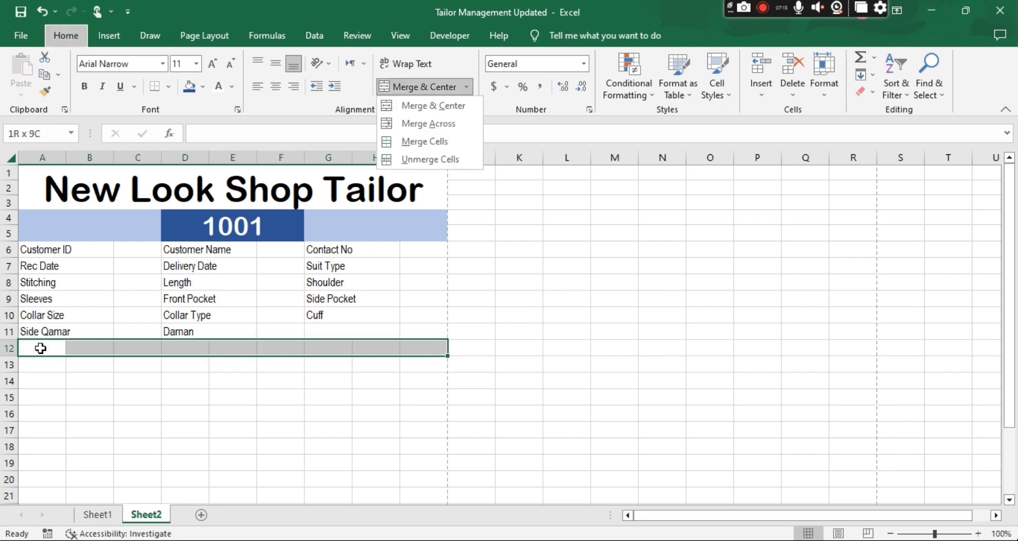
pyautogui.write('cTrouo')
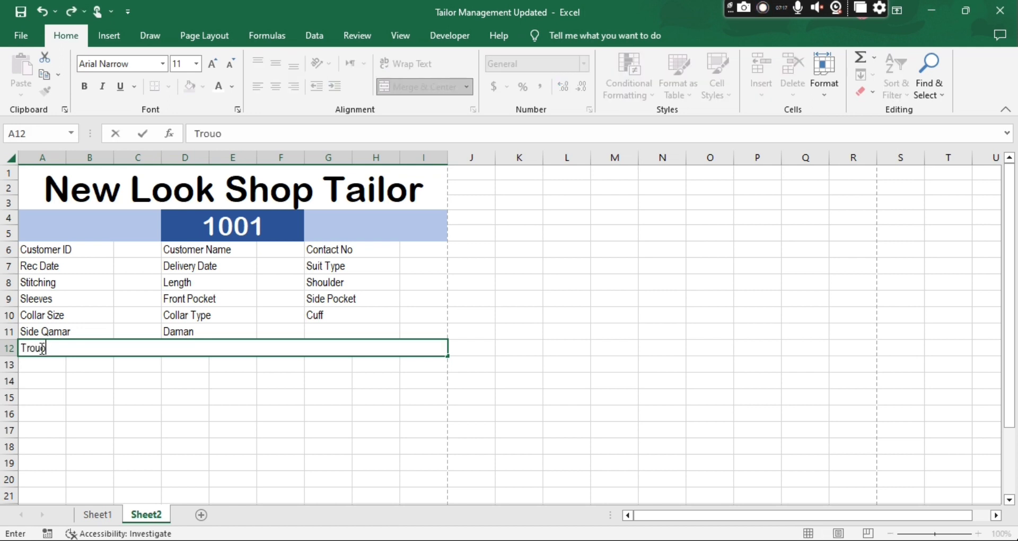
pyautogui.write('ser M')
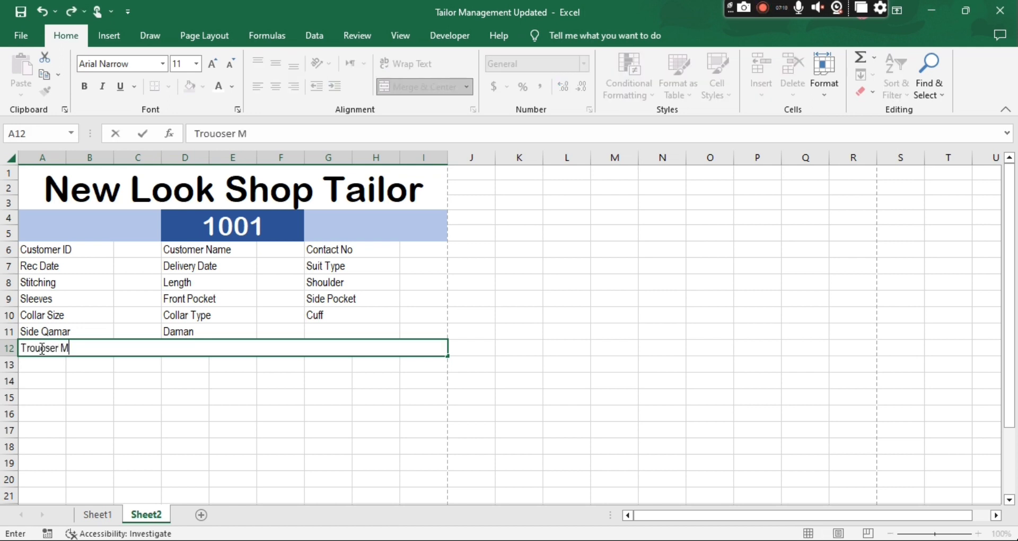
pyautogui.write('easurement')
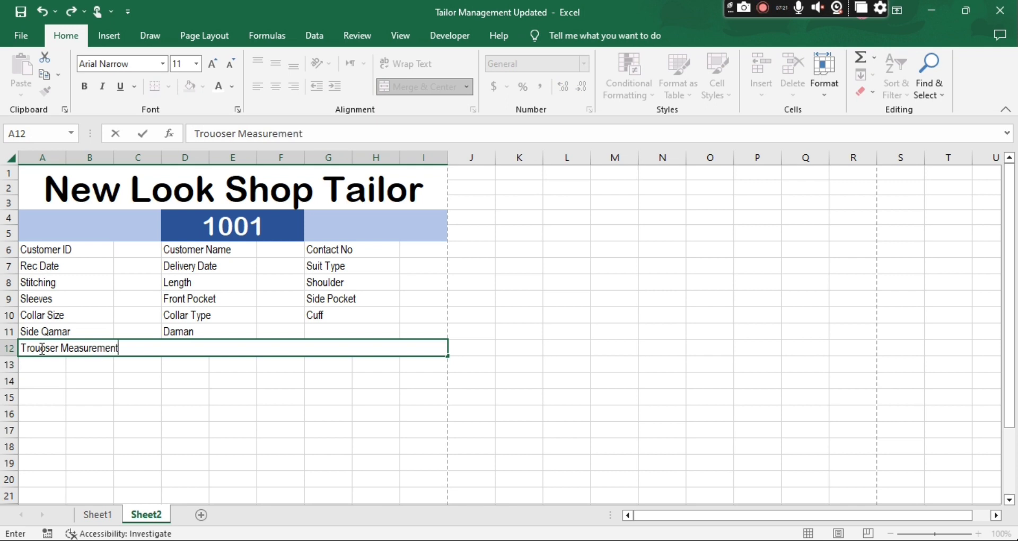
pyautogui.click(205, 413)
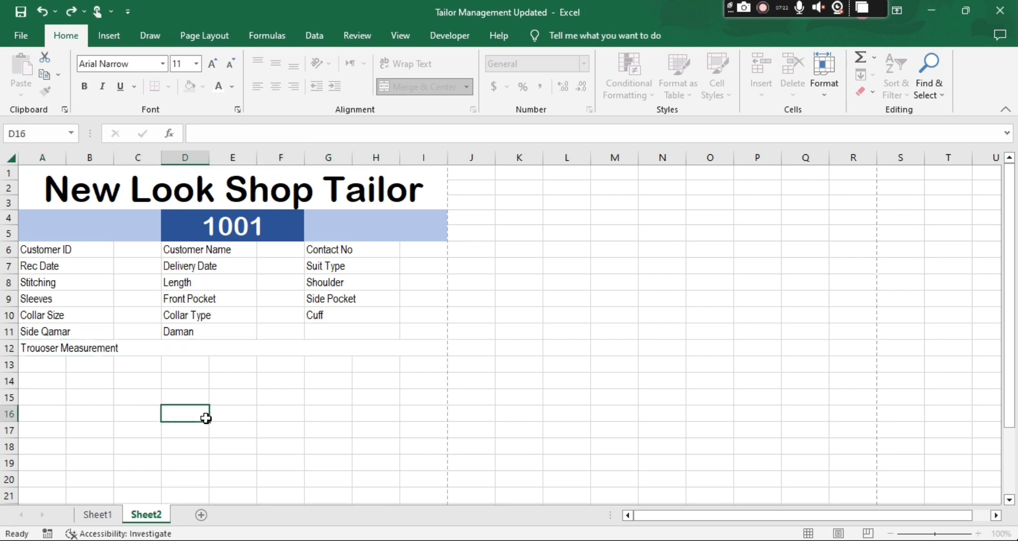
# Centre the heading in row 12 and fill its merged cell with the light blue theme colour used in rows 4 and 5
pyautogui.click(170, 354)
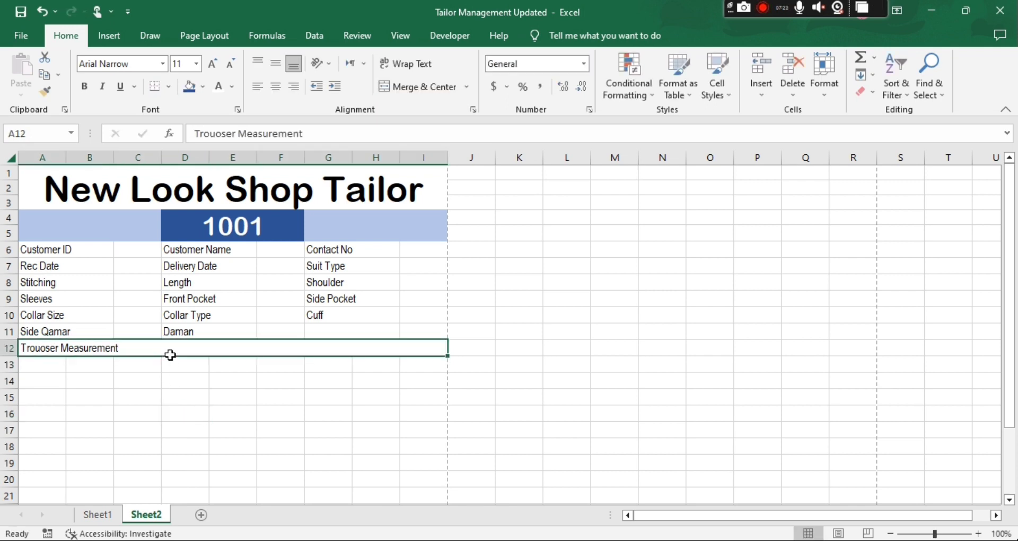
pyautogui.click(272, 91)
pyautogui.click(202, 86)
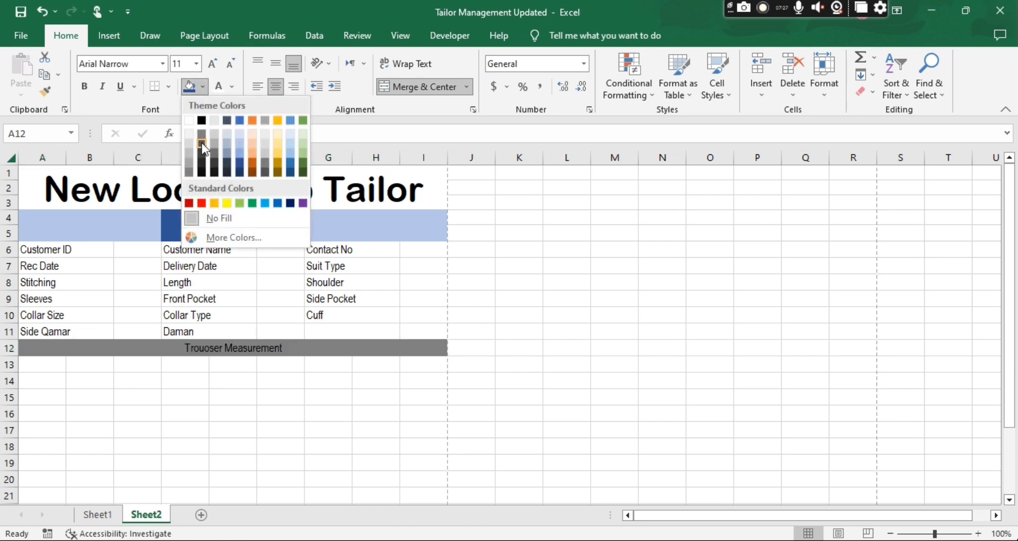
pyautogui.click(240, 145)
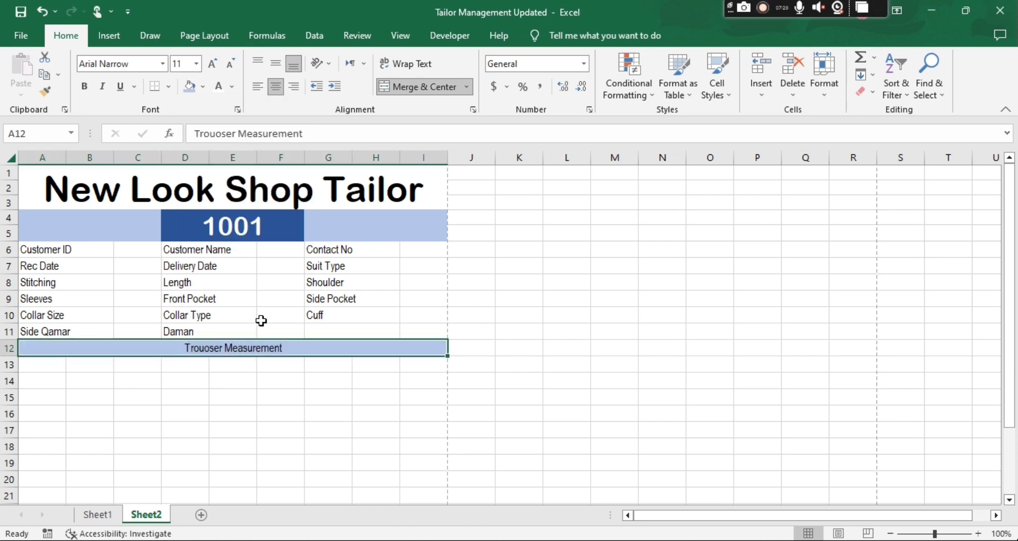
# Correct the heading in row 12 to "Trouser Measurement" and make it bold
pyautogui.click(218, 133)
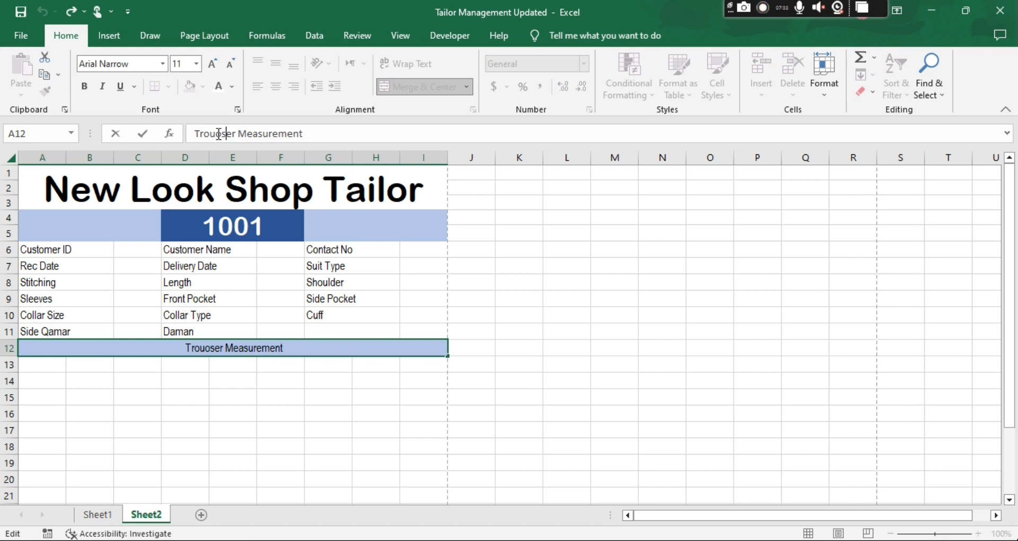
pyautogui.press('BackSpace')
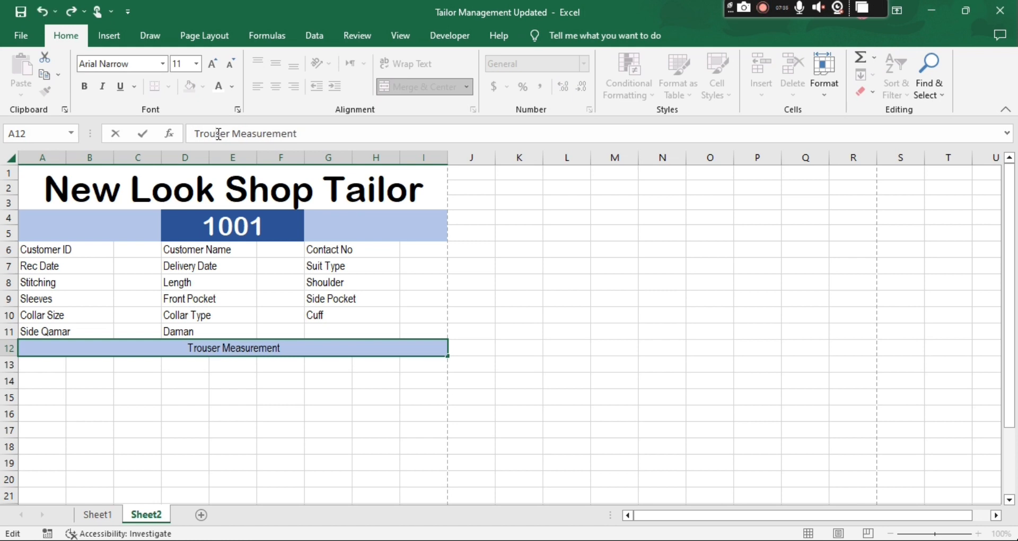
pyautogui.click(144, 401)
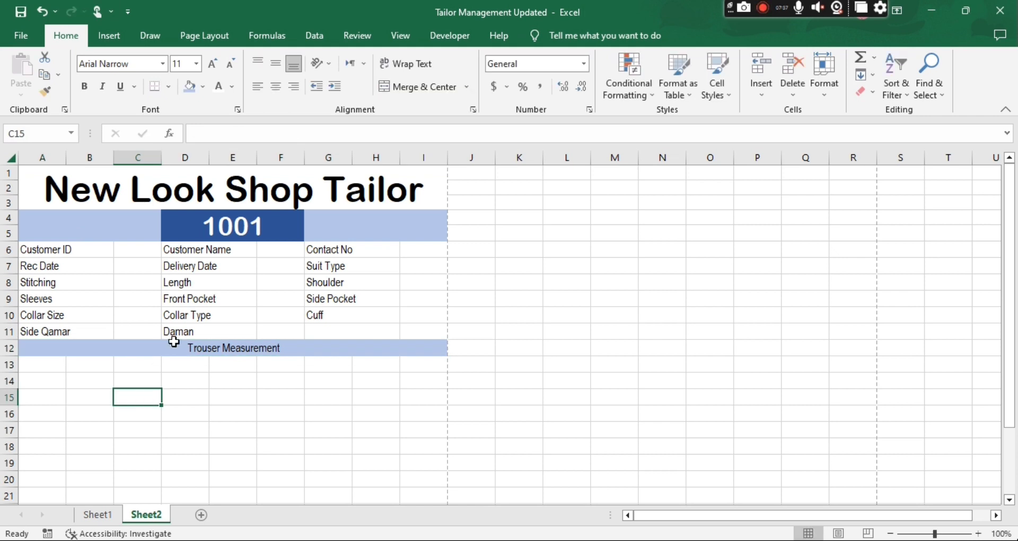
pyautogui.click(173, 348)
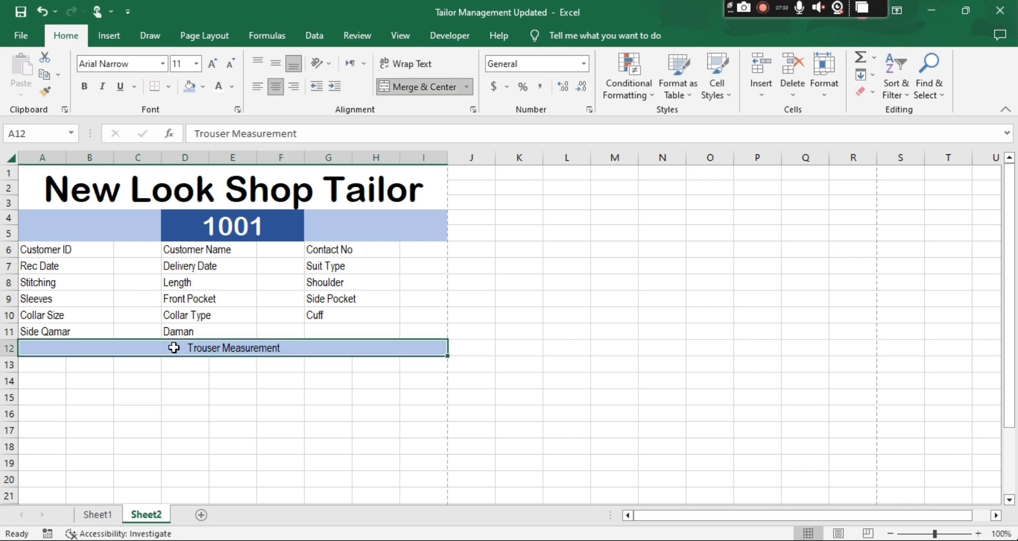
pyautogui.click(84, 86)
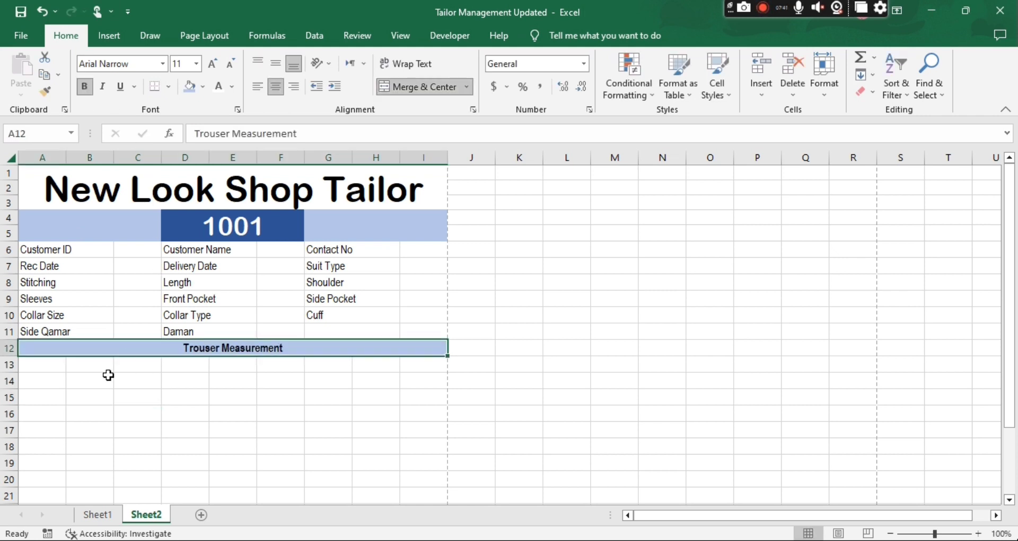
# Merge cells A13:B13 below the trouser heading
pyautogui.click(48, 371)
pyautogui.hotkey('shift', 'Right')
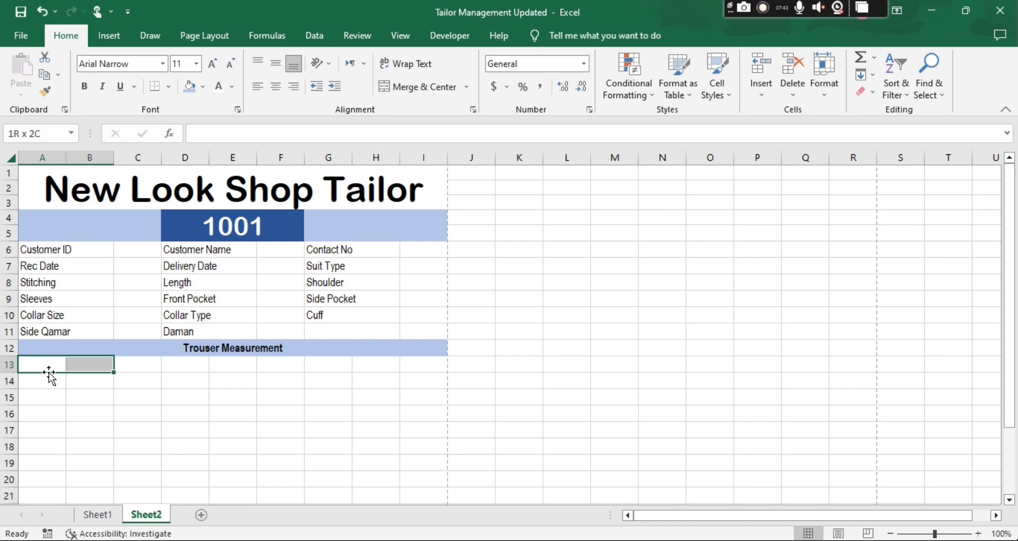
pyautogui.hotkey('alt', 'h')
pyautogui.press('m')
pyautogui.press('c')
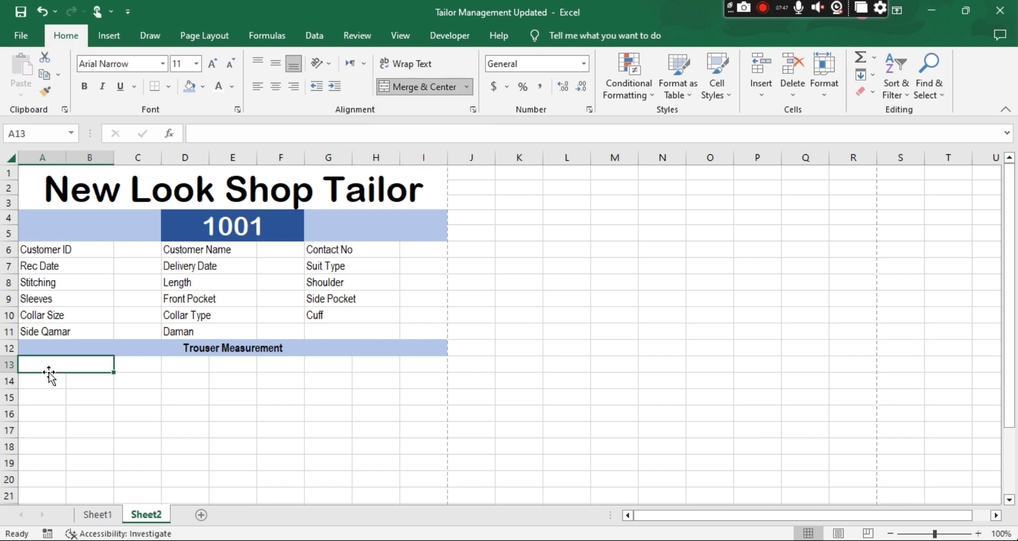
# Enter "Trouser Measurement" in merged cell A13 and correct that label to "Trouser Length"
pyautogui.write('Trouser Measurement')
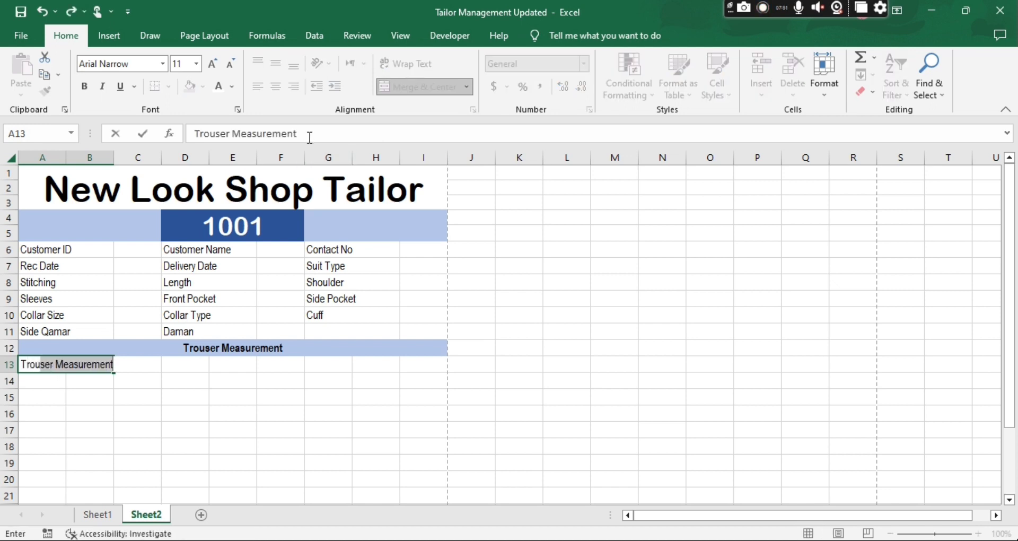
pyautogui.press('Tab')
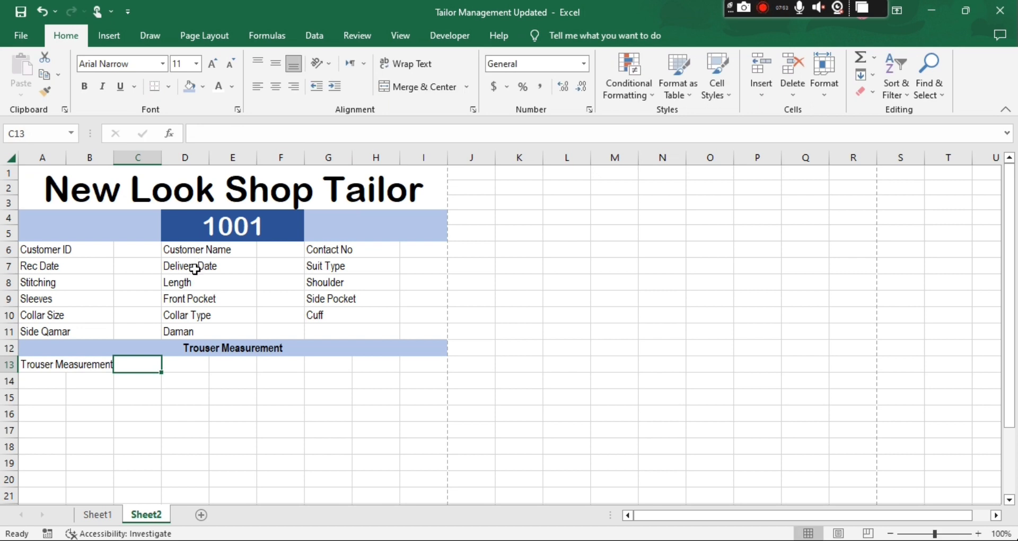
pyautogui.click(93, 365)
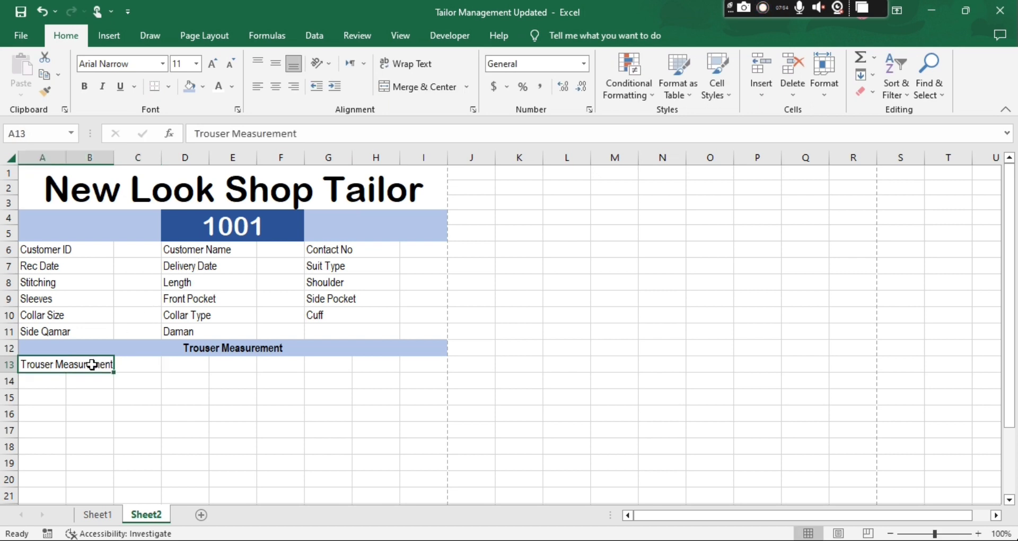
pyautogui.click(305, 132)
pyautogui.press('BackSpace')
pyautogui.press('BackSpace')
pyautogui.press('BackSpace')
pyautogui.press('BackSpace')
pyautogui.press('BackSpace')
pyautogui.press('BackSpace')
pyautogui.press('BackSpace')
pyautogui.press('BackSpace')
pyautogui.press('BackSpace')
pyautogui.press('BackSpace')
pyautogui.press('BackSpace')
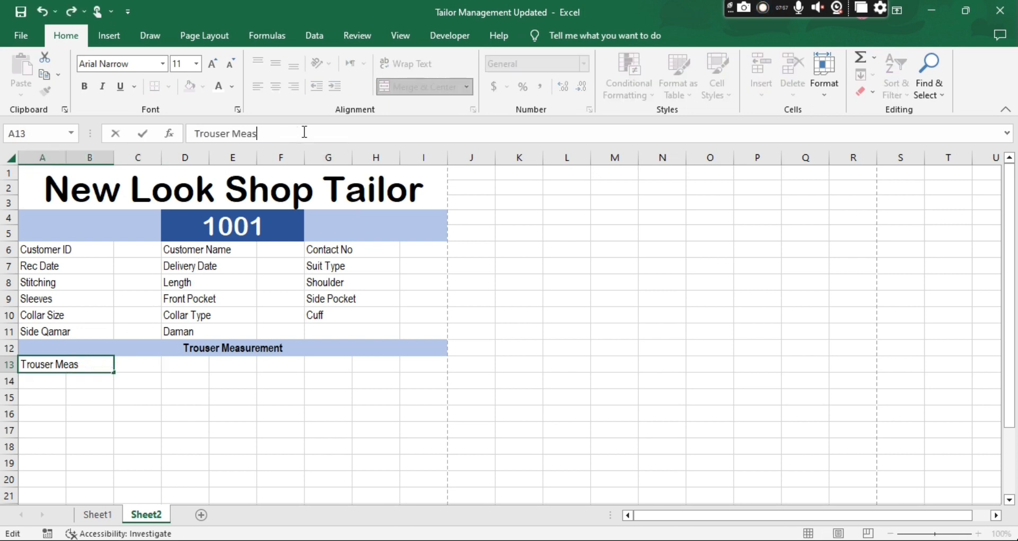
pyautogui.write('Length')
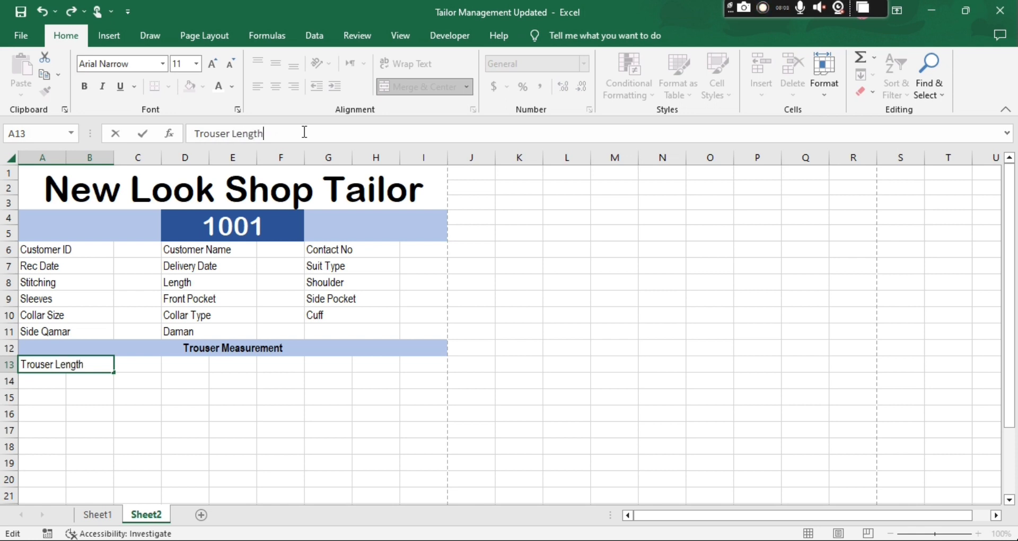
# Consult the requirement list in Word, and back in Excel merge cells D13:E13 and enter the label "Painhca"
pyautogui.hotkey('alt', 'Tab')
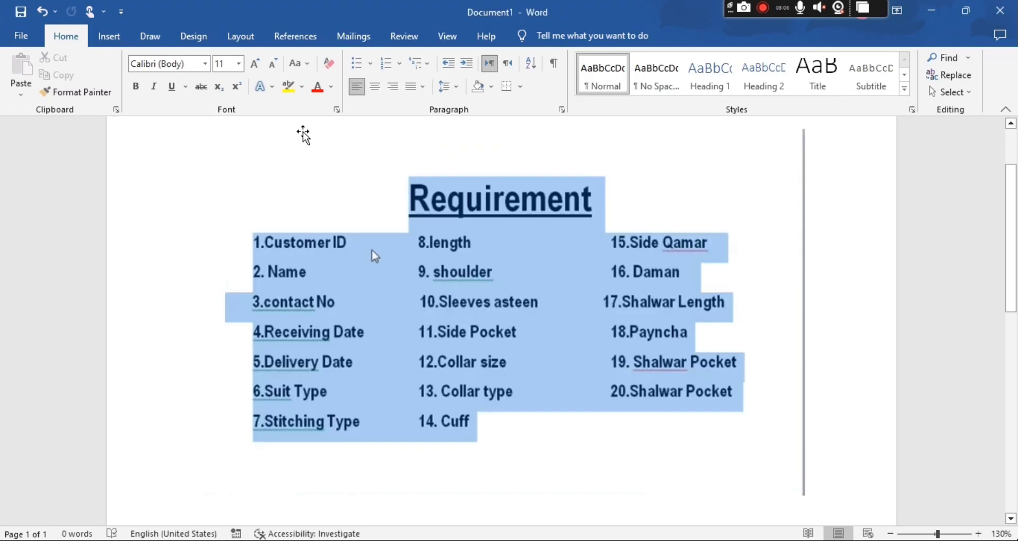
pyautogui.hotkey('alt', 'Tab')
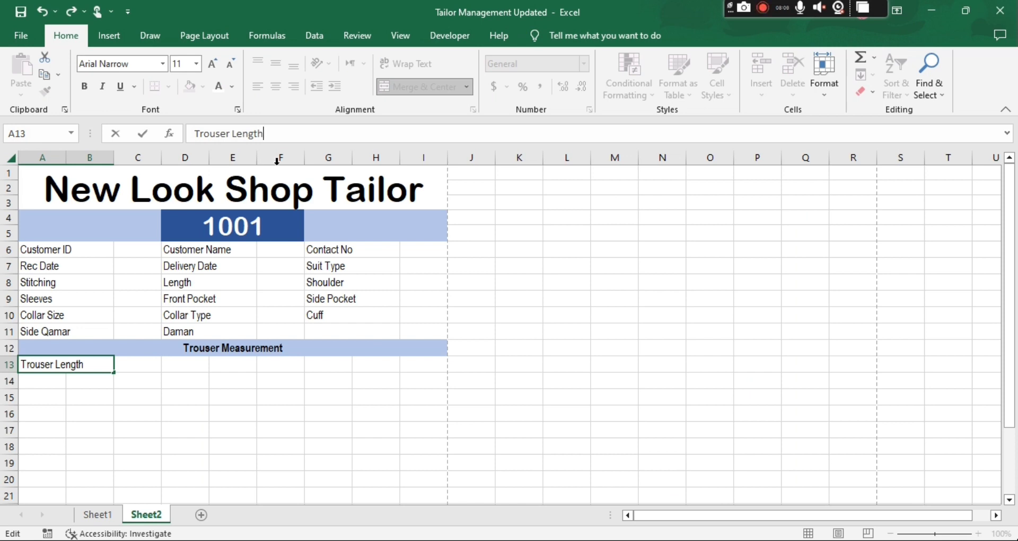
pyautogui.click(208, 365)
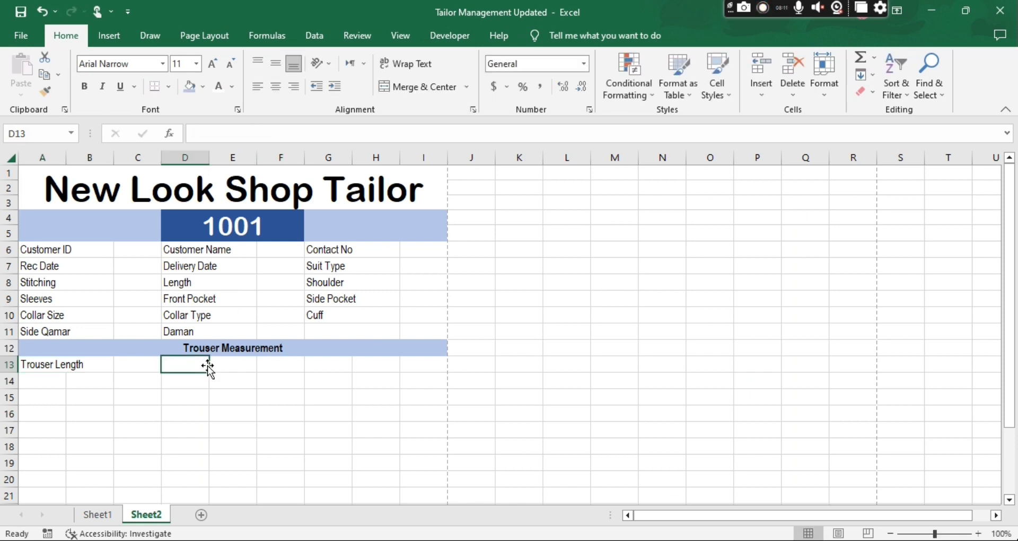
pyautogui.moveTo(207, 364); pyautogui.dragTo(210, 365)
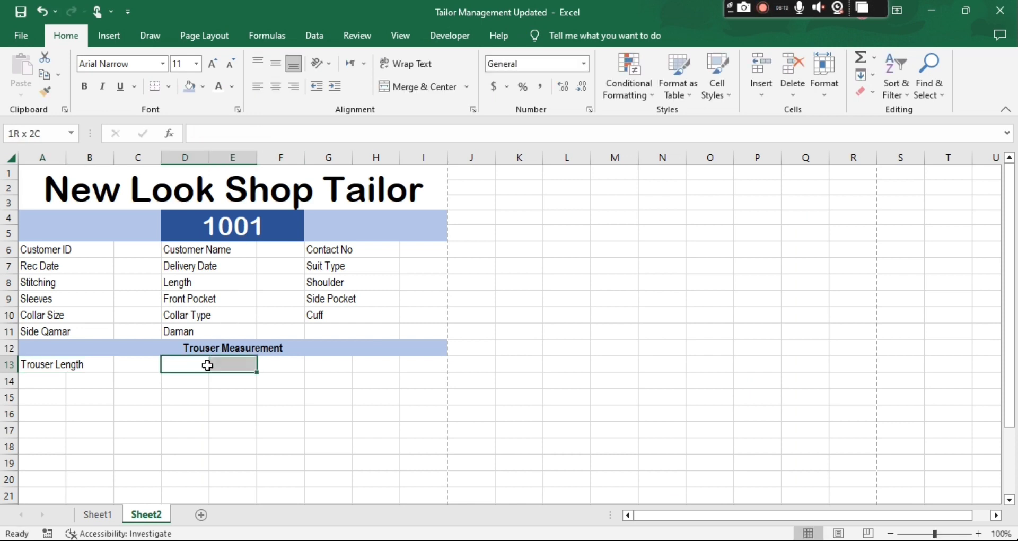
pyautogui.hotkey('alt', 'h')
pyautogui.write('mc')
pyautogui.write('Painhca')
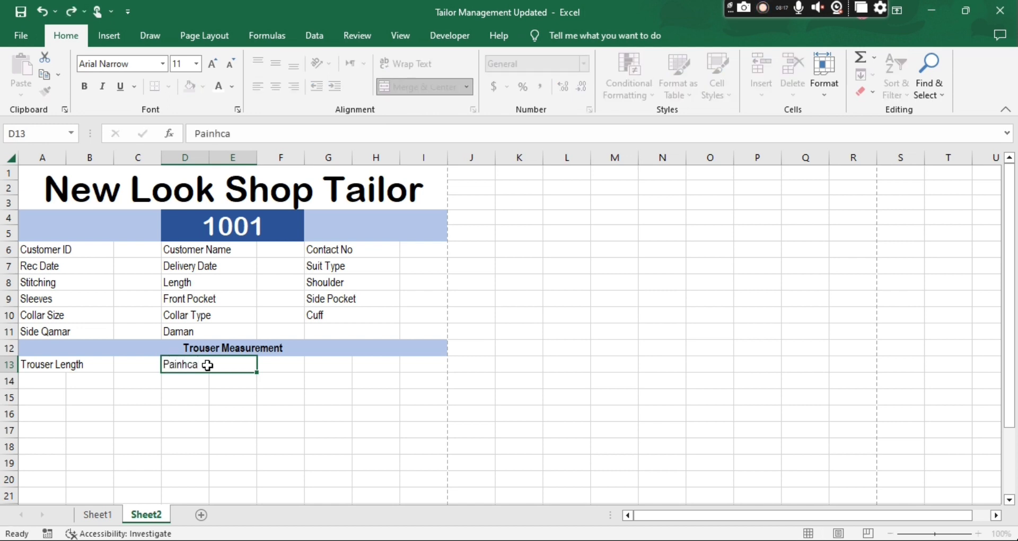
pyautogui.press('Tab')
# Merge cells G13:H13 and enter the label "Pocket" in them
pyautogui.press('Tab')
pyautogui.hotkey('shift', 'Right')
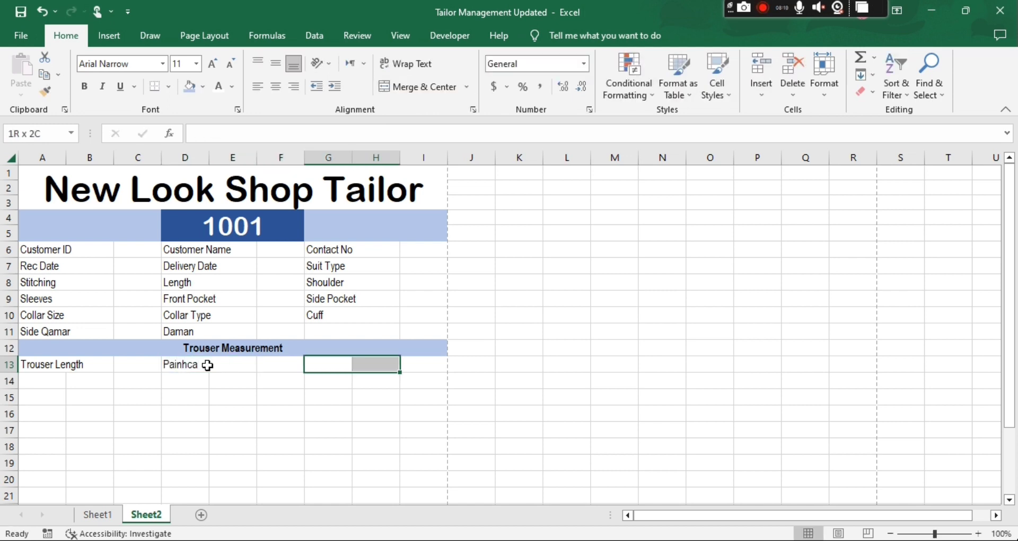
pyautogui.hotkey('alt', 'h')
pyautogui.press('m')
pyautogui.press('c')
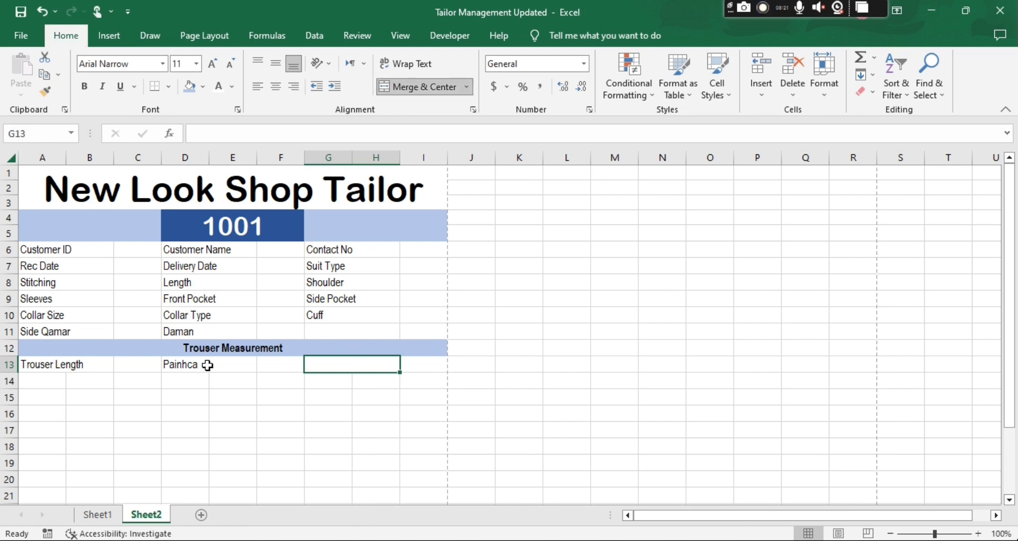
pyautogui.write('Trou')
pyautogui.press('BackSpace')
pyautogui.press('BackSpace')
pyautogui.press('BackSpace')
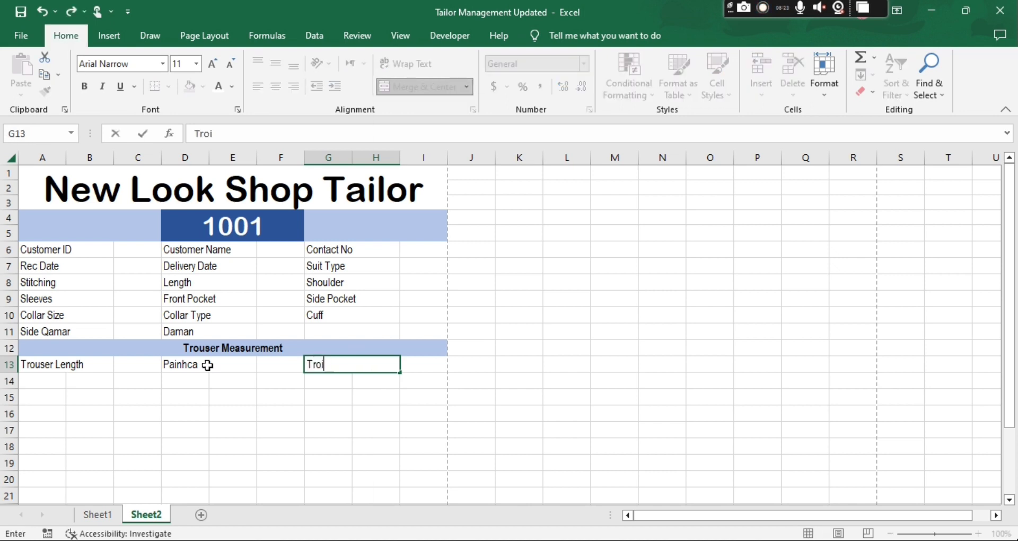
pyautogui.press('BackSpace')
pyautogui.write('Pocket')
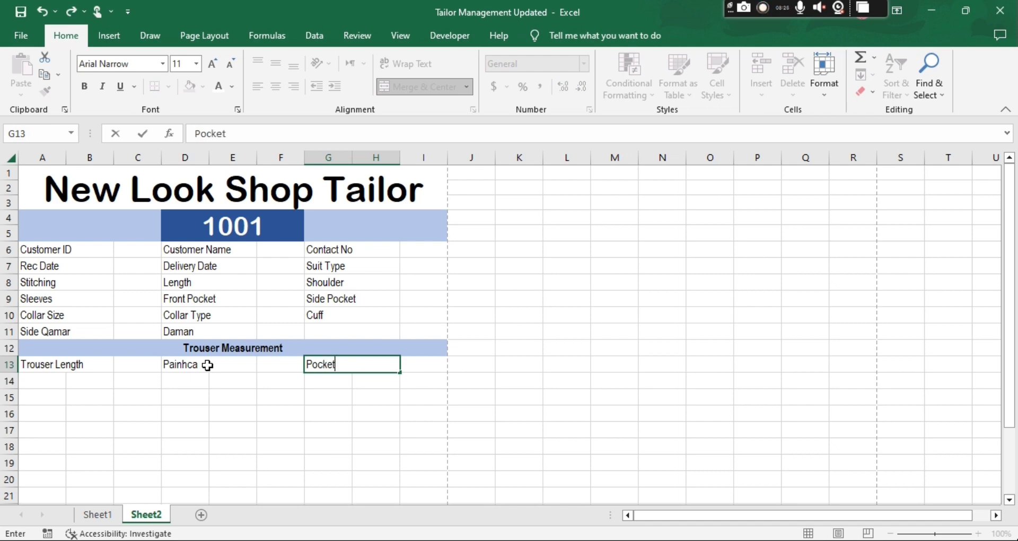
pyautogui.click(209, 414)
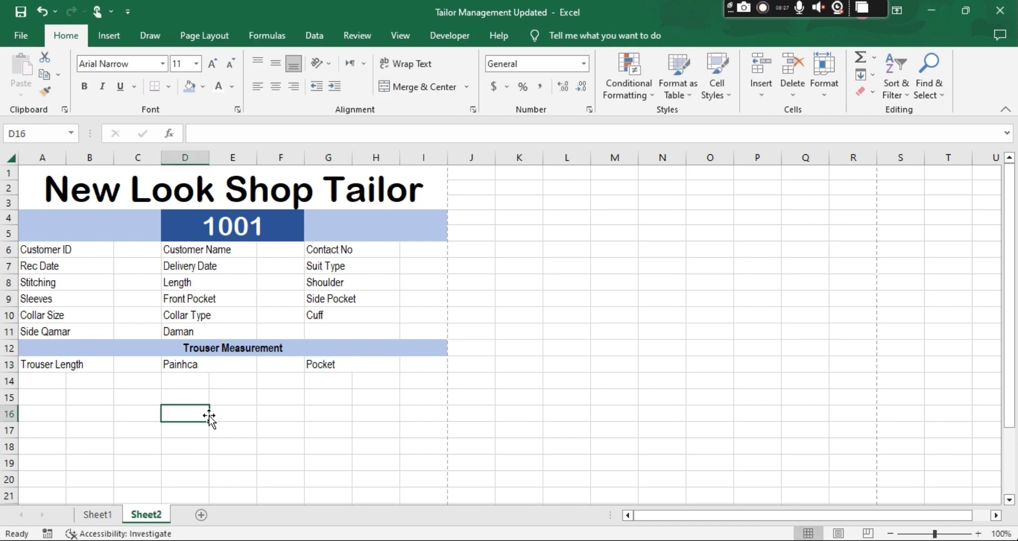